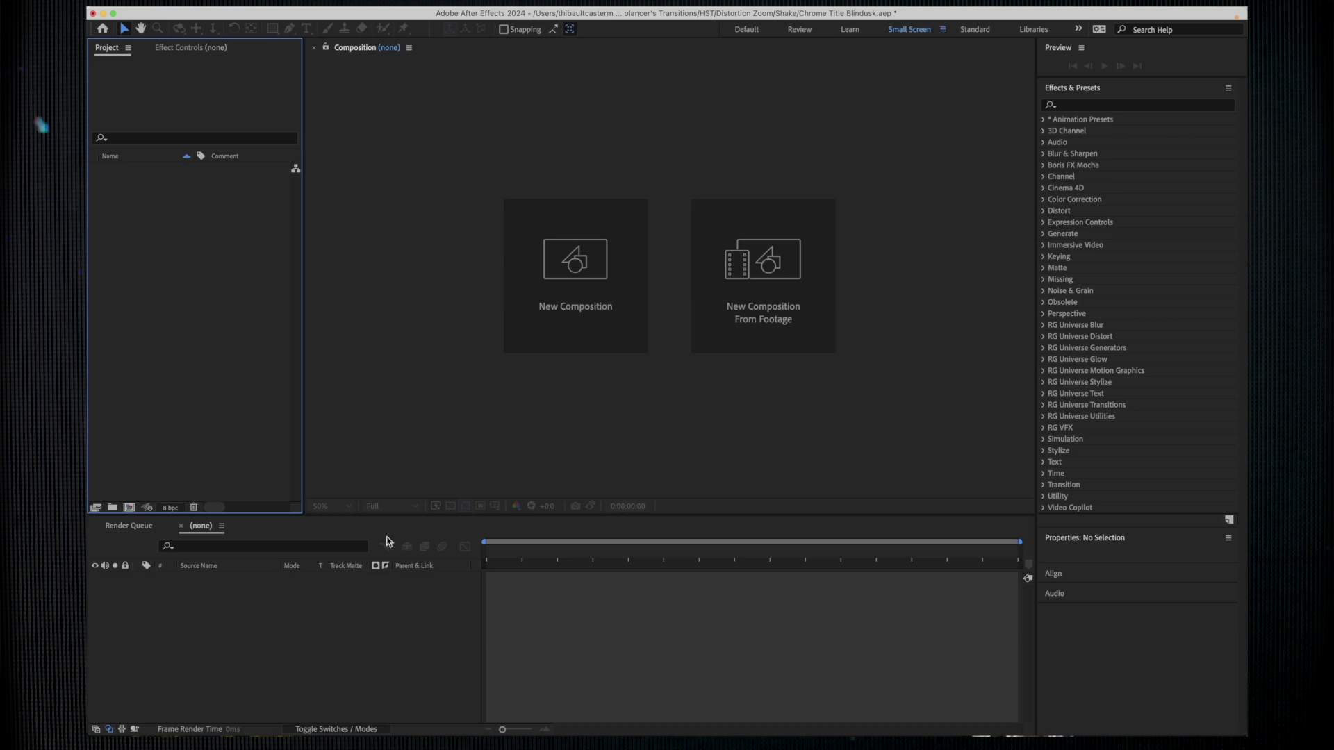
Step: Create a new composition named Chrome Title
right_click(247, 362)
left_click(270, 372)
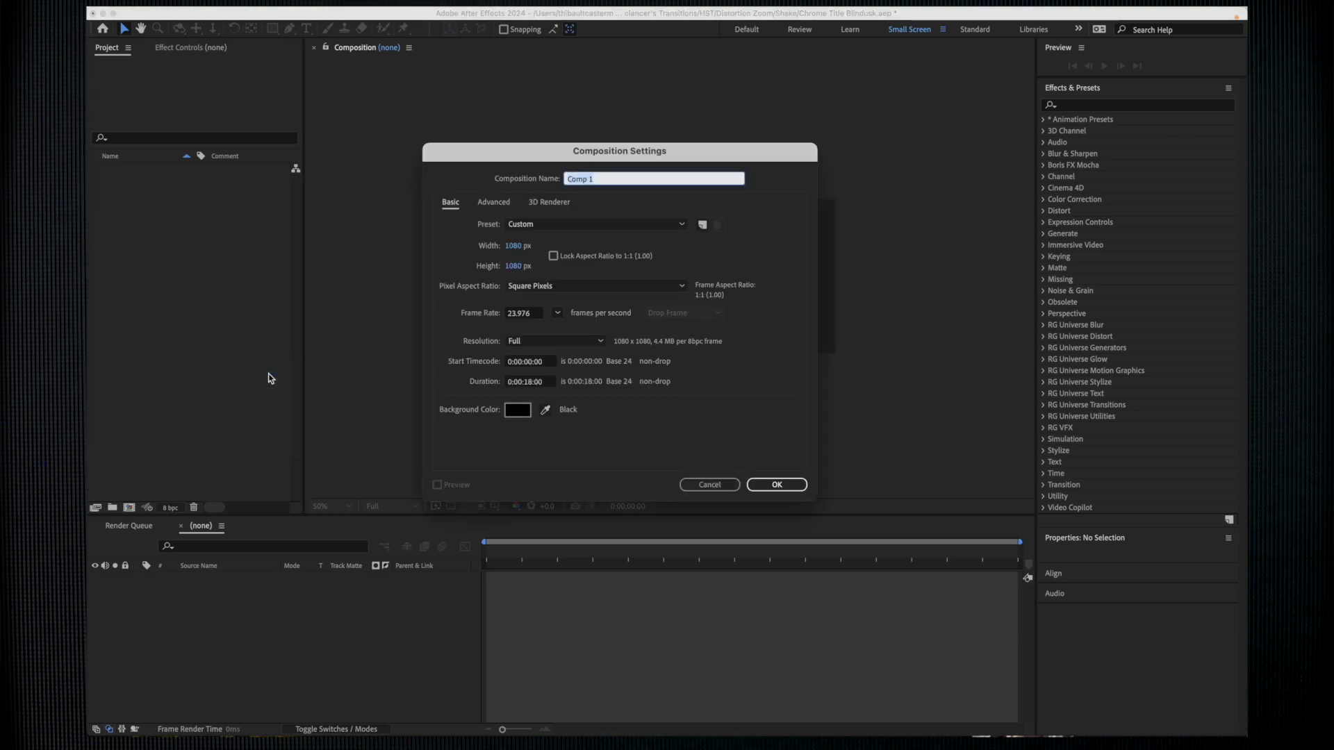
type("C")
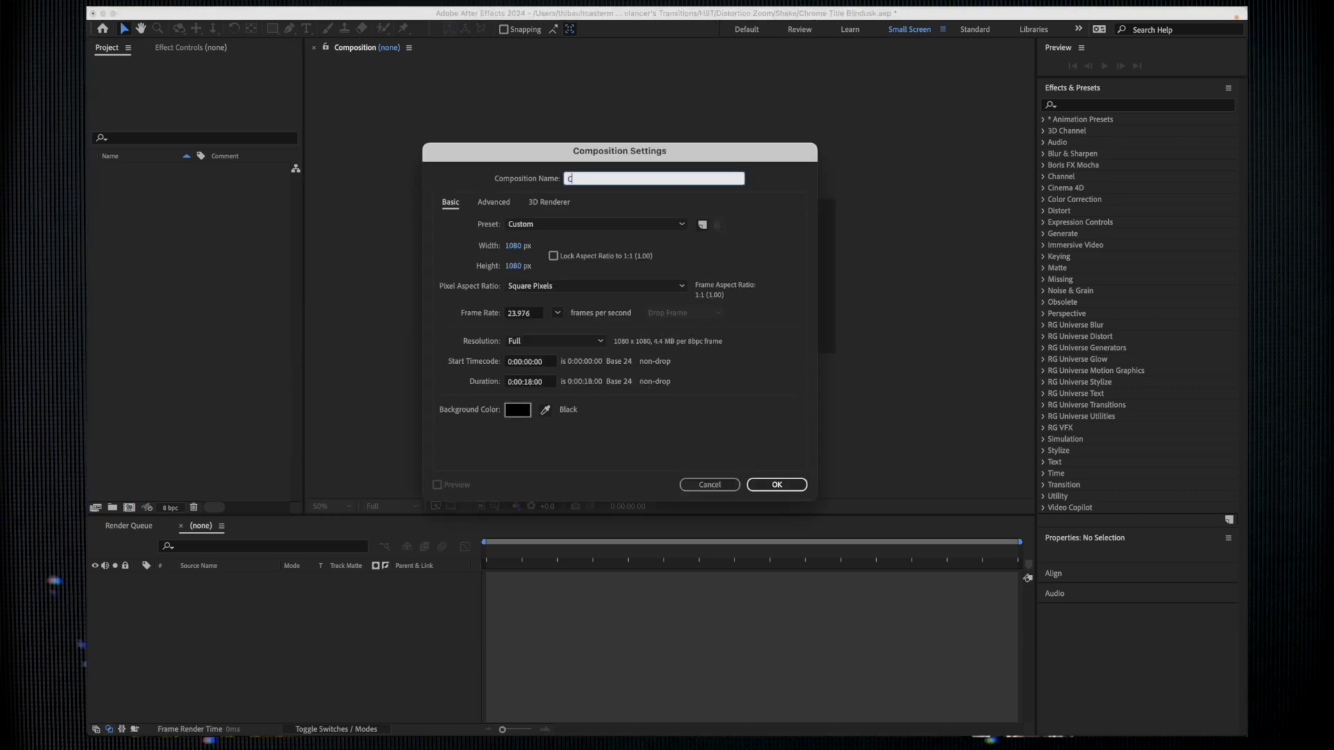
type("itle")
key("Return")
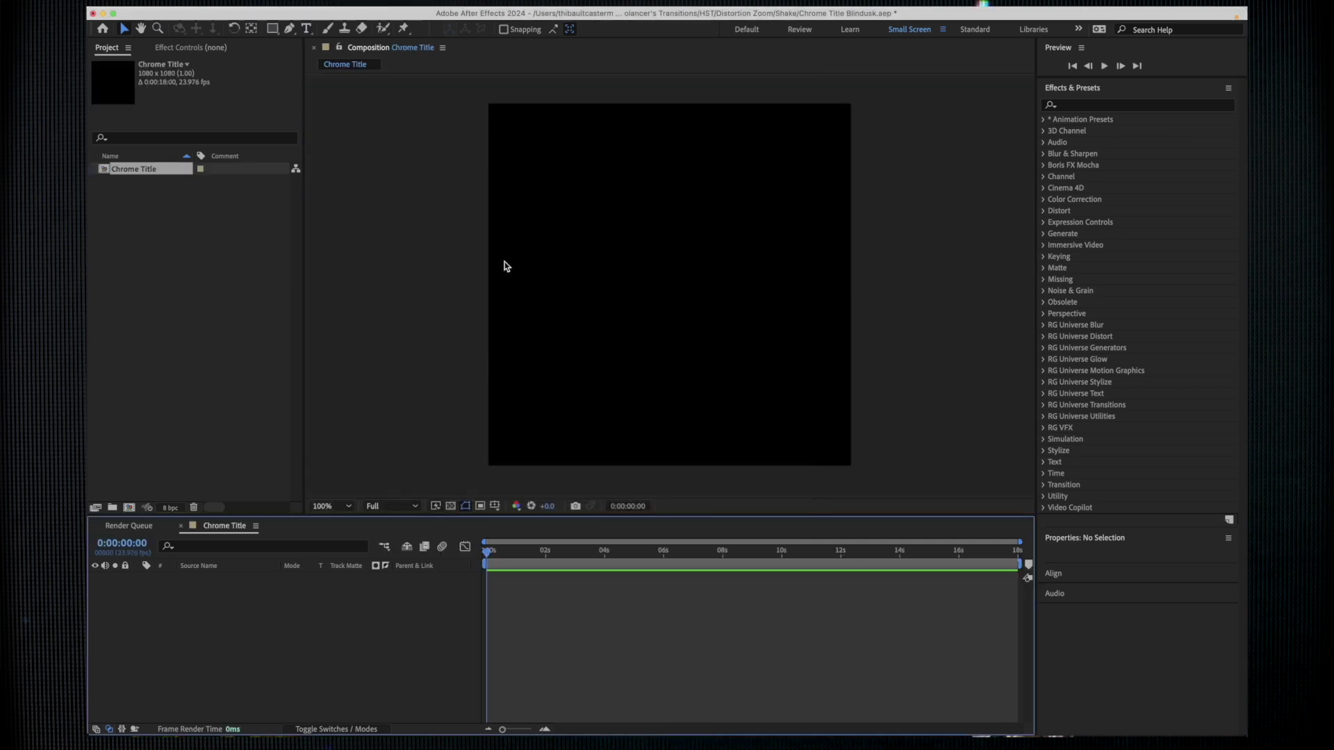
Step: Add a white 'Blindusk' text layer and center it in the frame
right_click(314, 618)
mouse_move(392, 580)
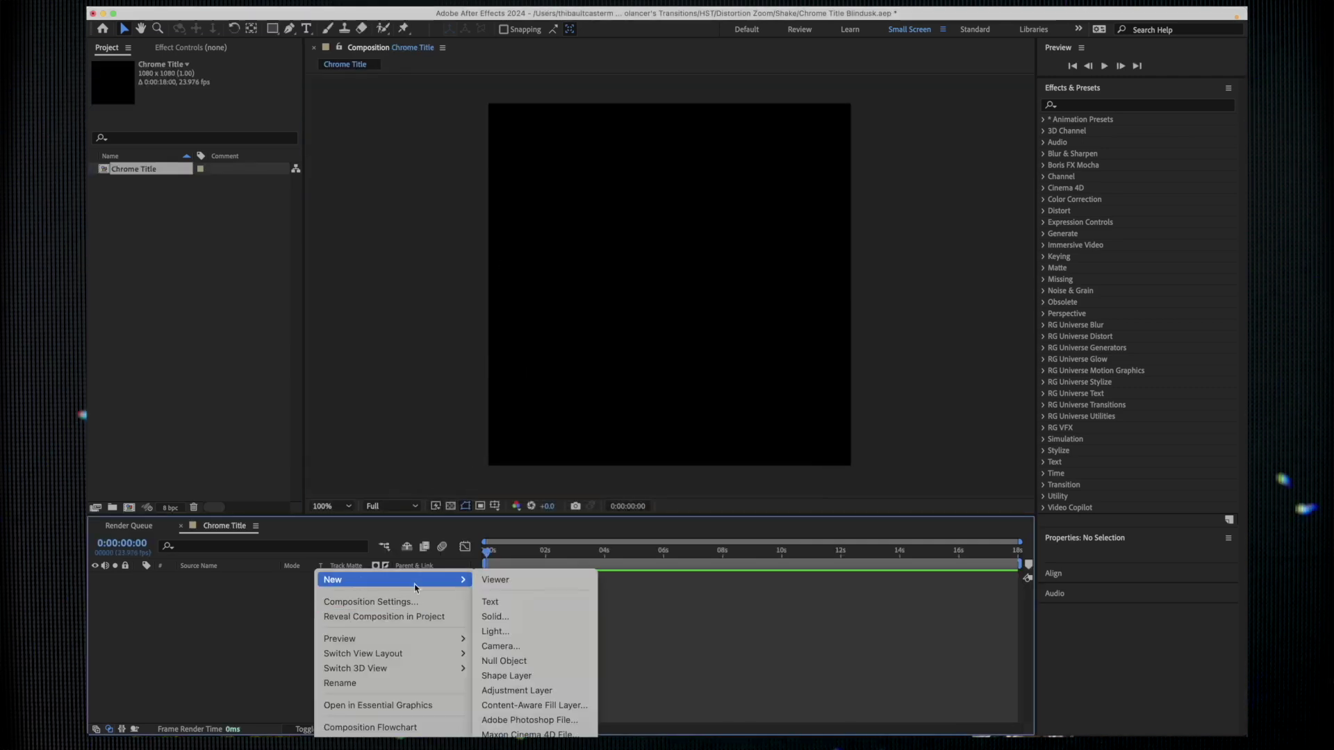
left_click(490, 602)
type("Blindusk")
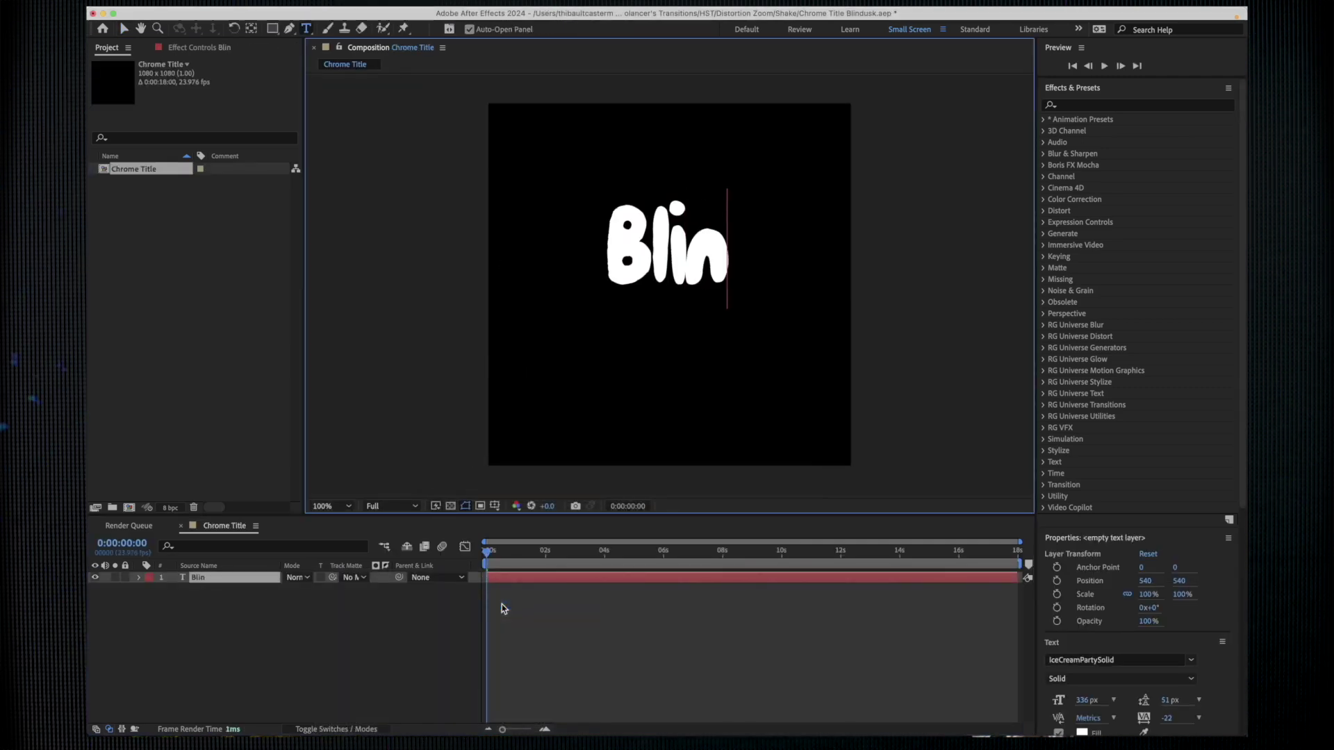
left_click(351, 639)
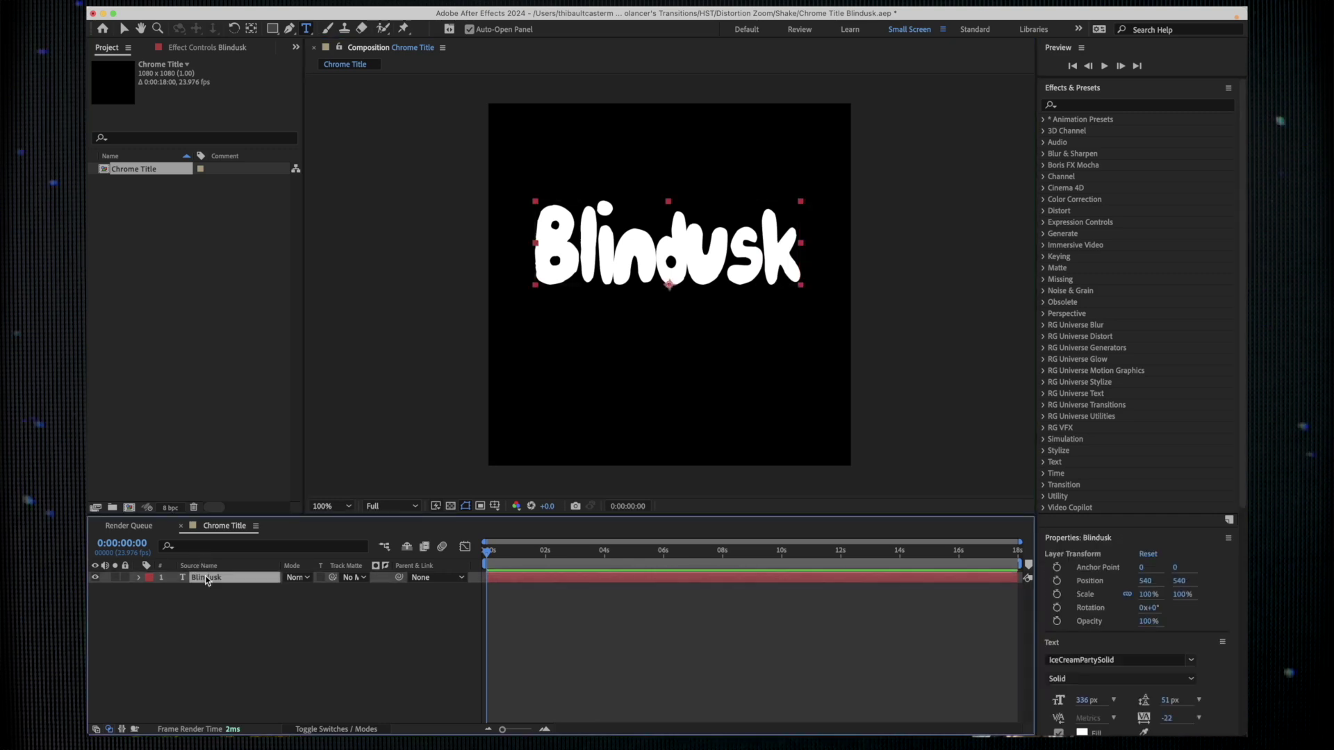
key("ctrl+Home")
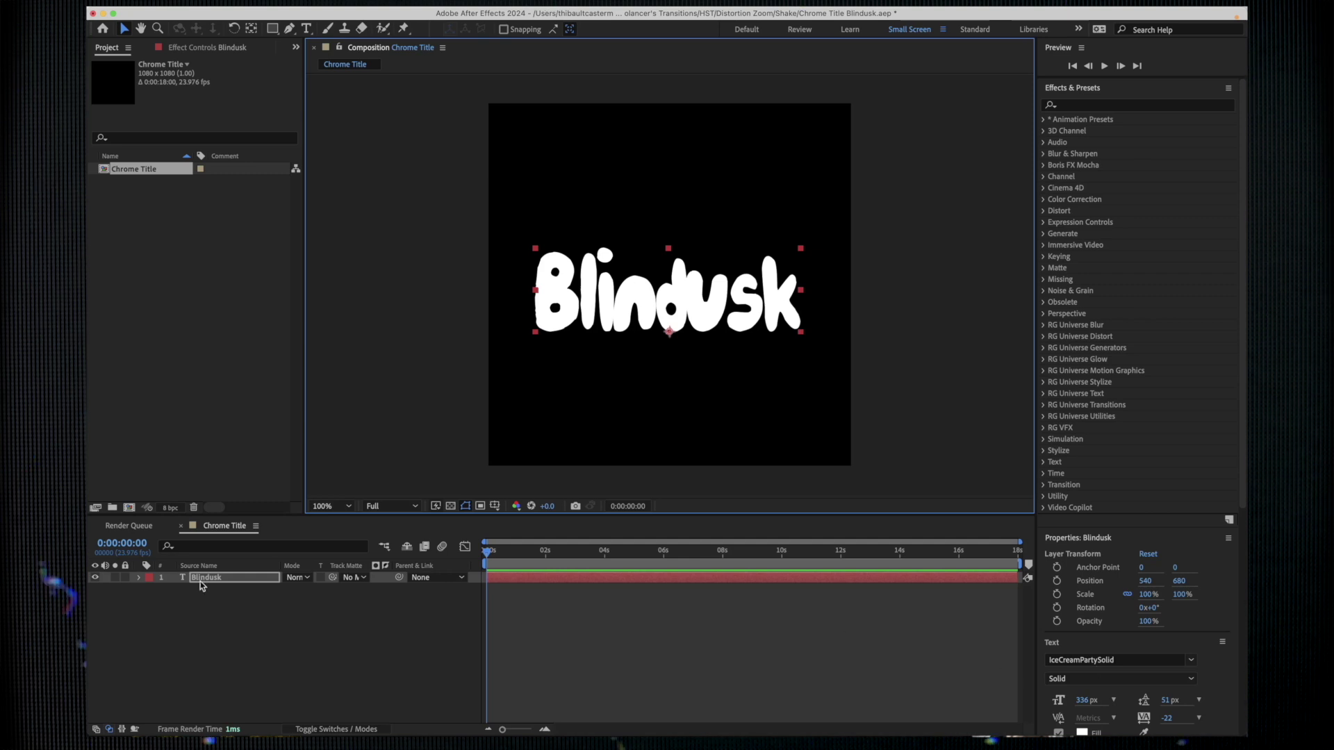
key("s")
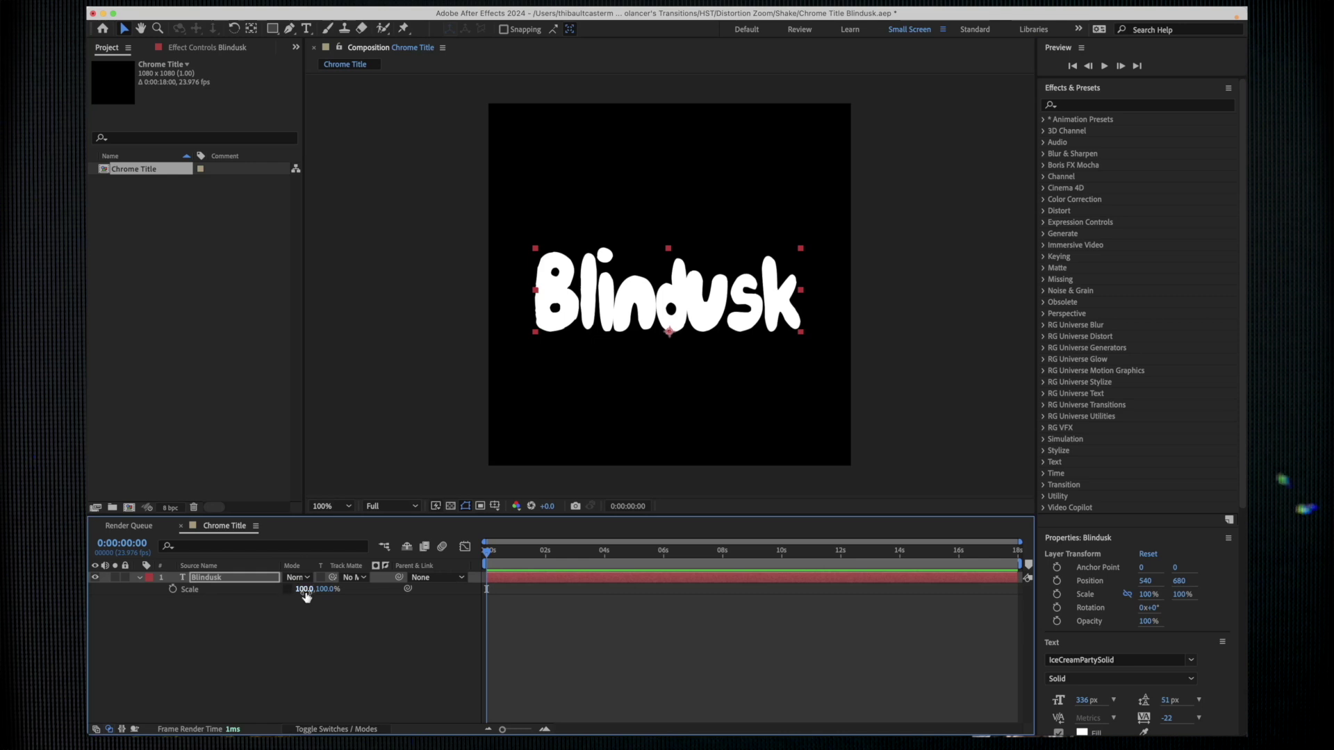
Step: Scale the Blindusk text to 170% height, keeping its width at 100%
left_click_drag(299, 589, 365, 581)
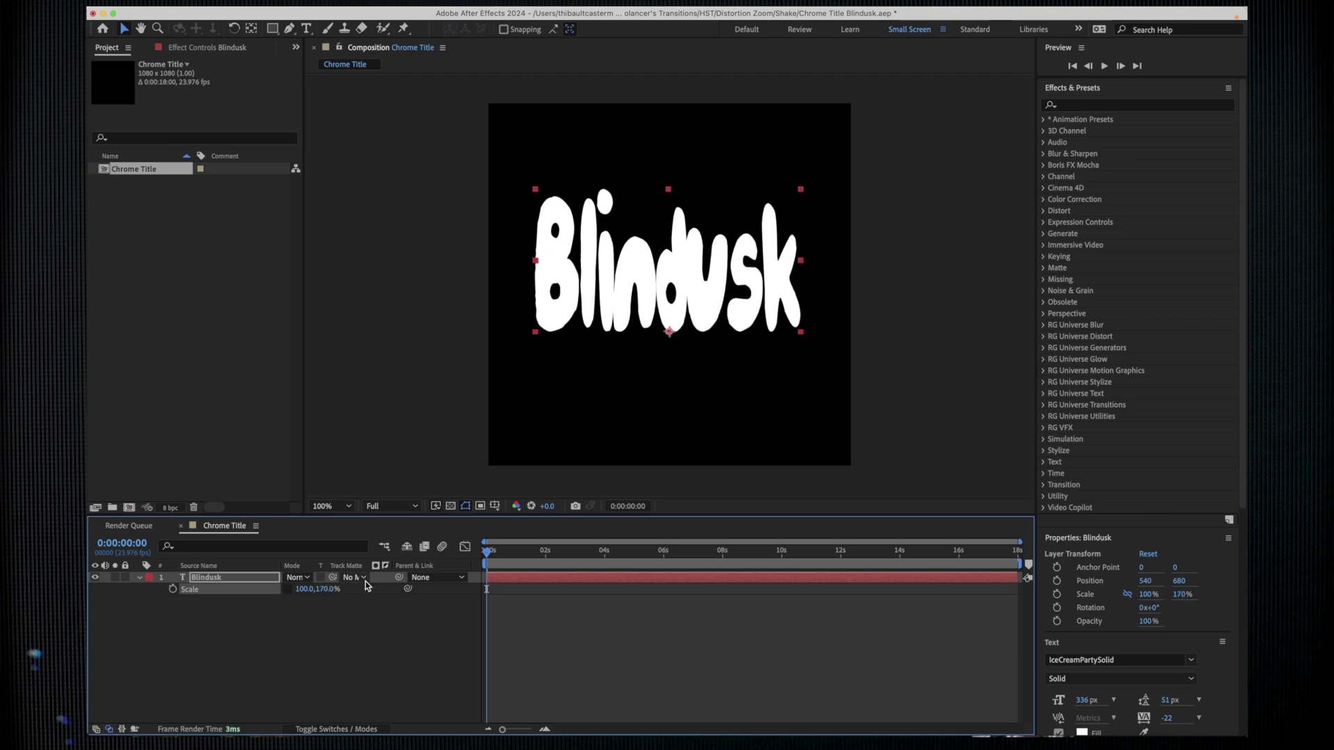
key("super+f")
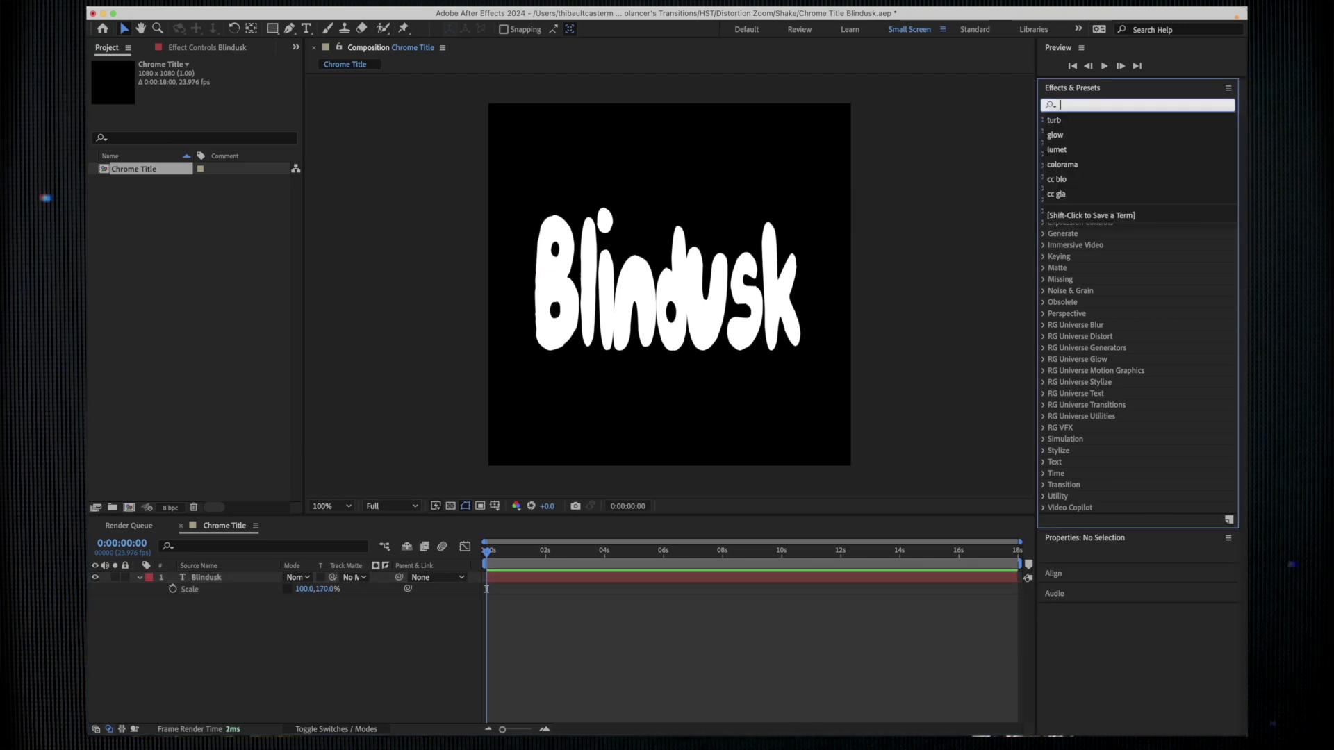
type("u")
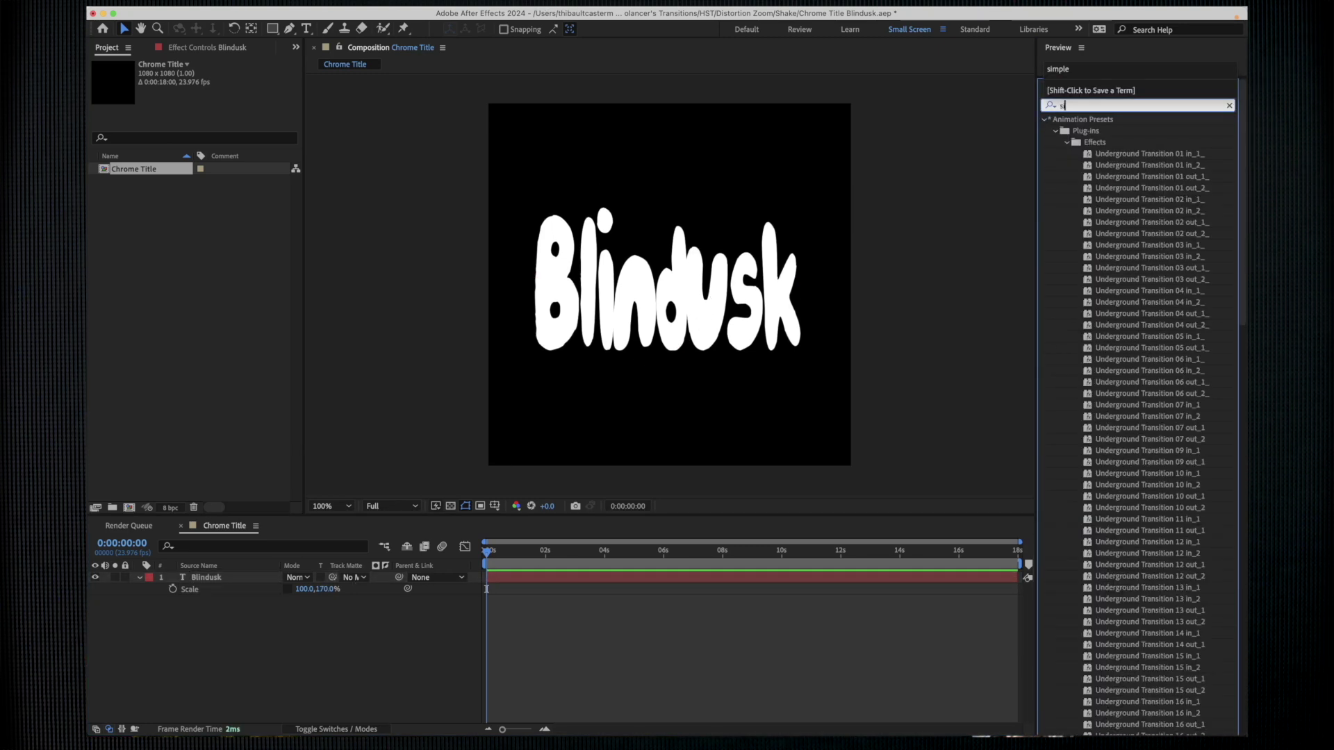
type("imple")
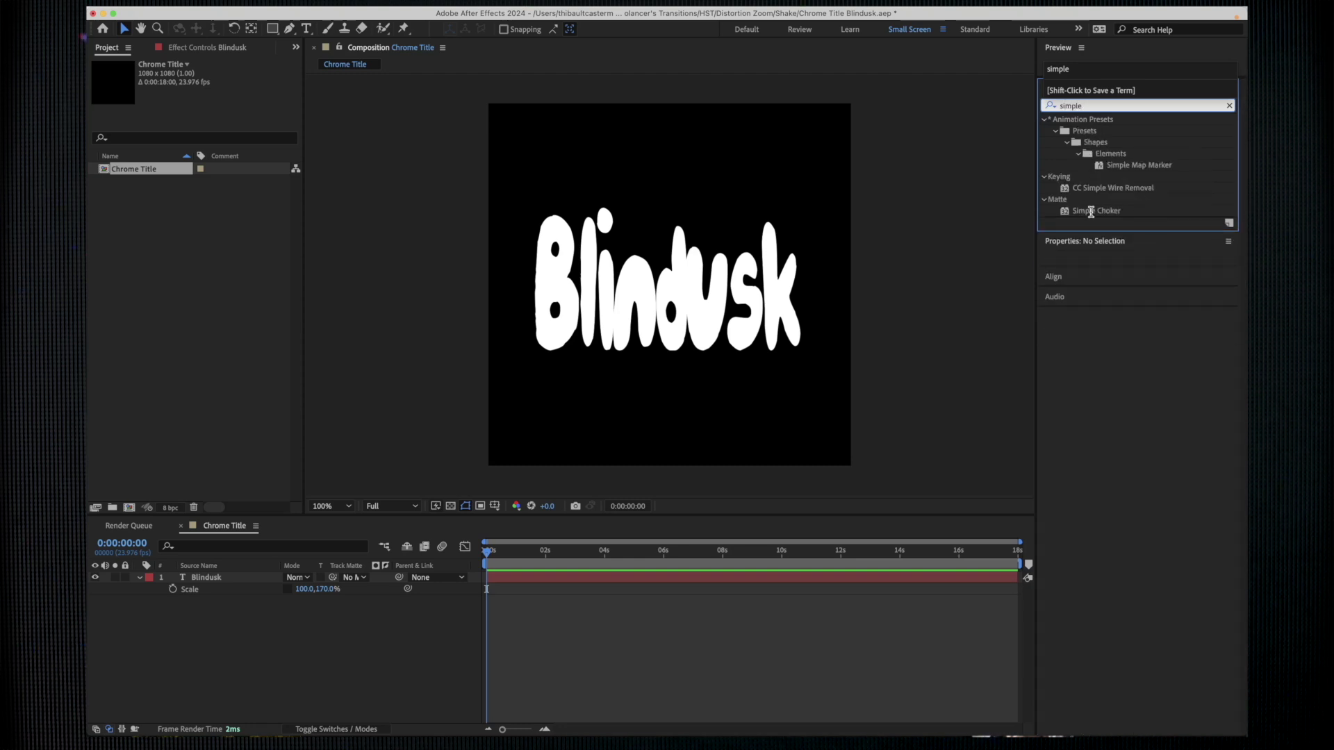
Step: Apply Simple Choker to the Blindusk layer with Choke Matte set to 25
left_click_drag(1090, 212, 696, 579)
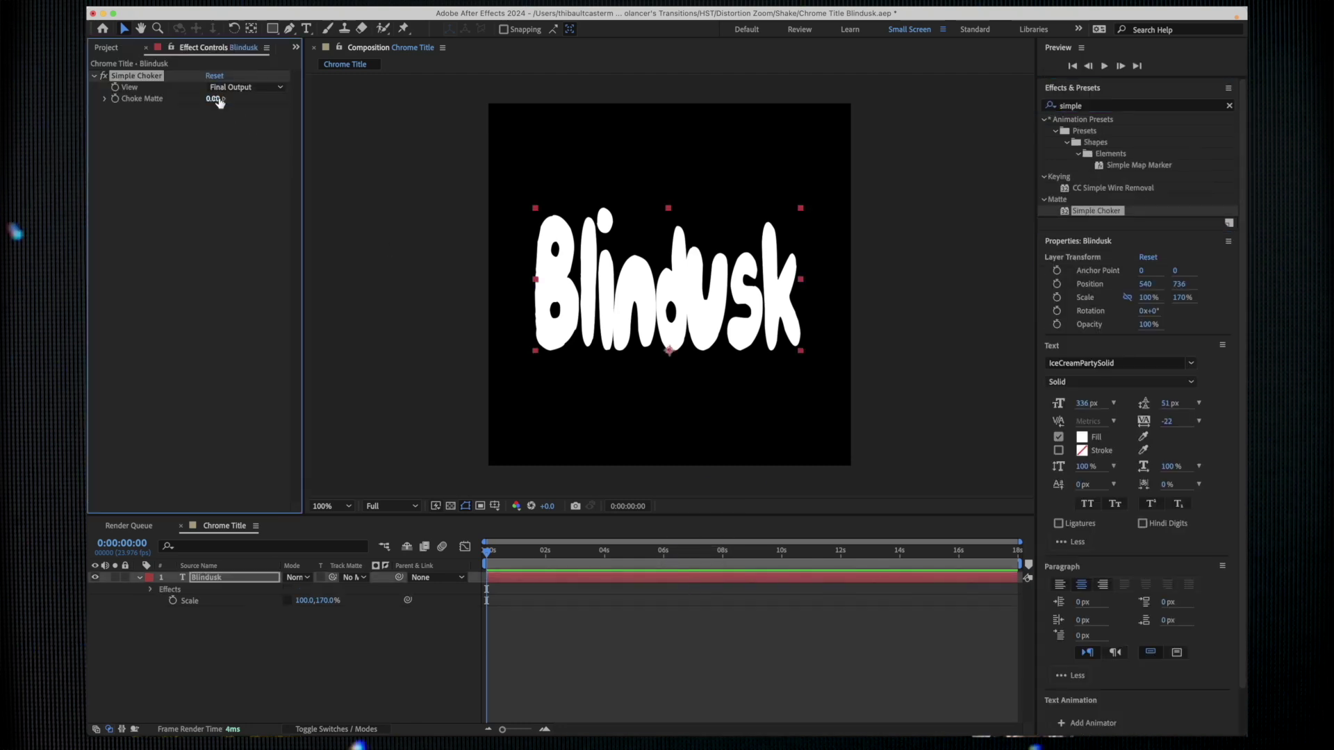
left_click_drag(216, 99, 389, 79)
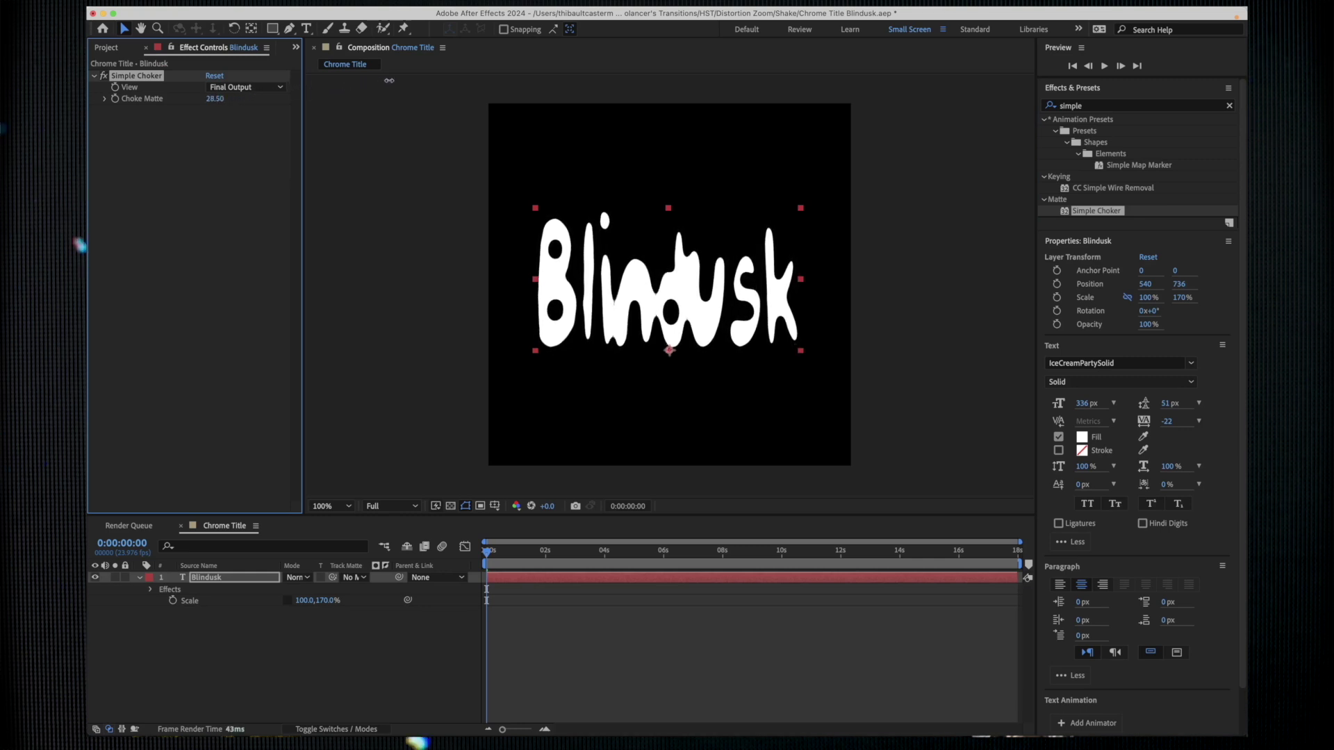
left_click_drag(386, 83, 373, 104)
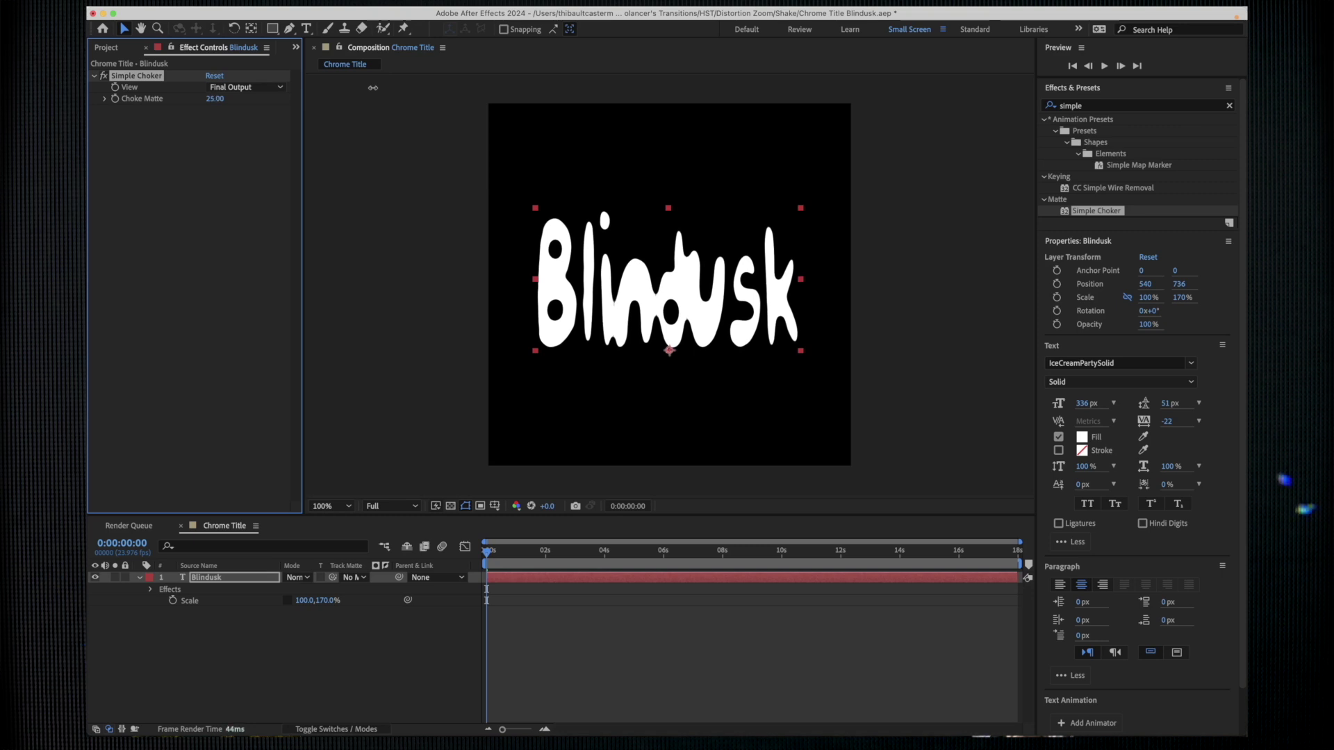
Step: Apply Turbulent Displace to the Blindusk text layer
key("ctrl+a")
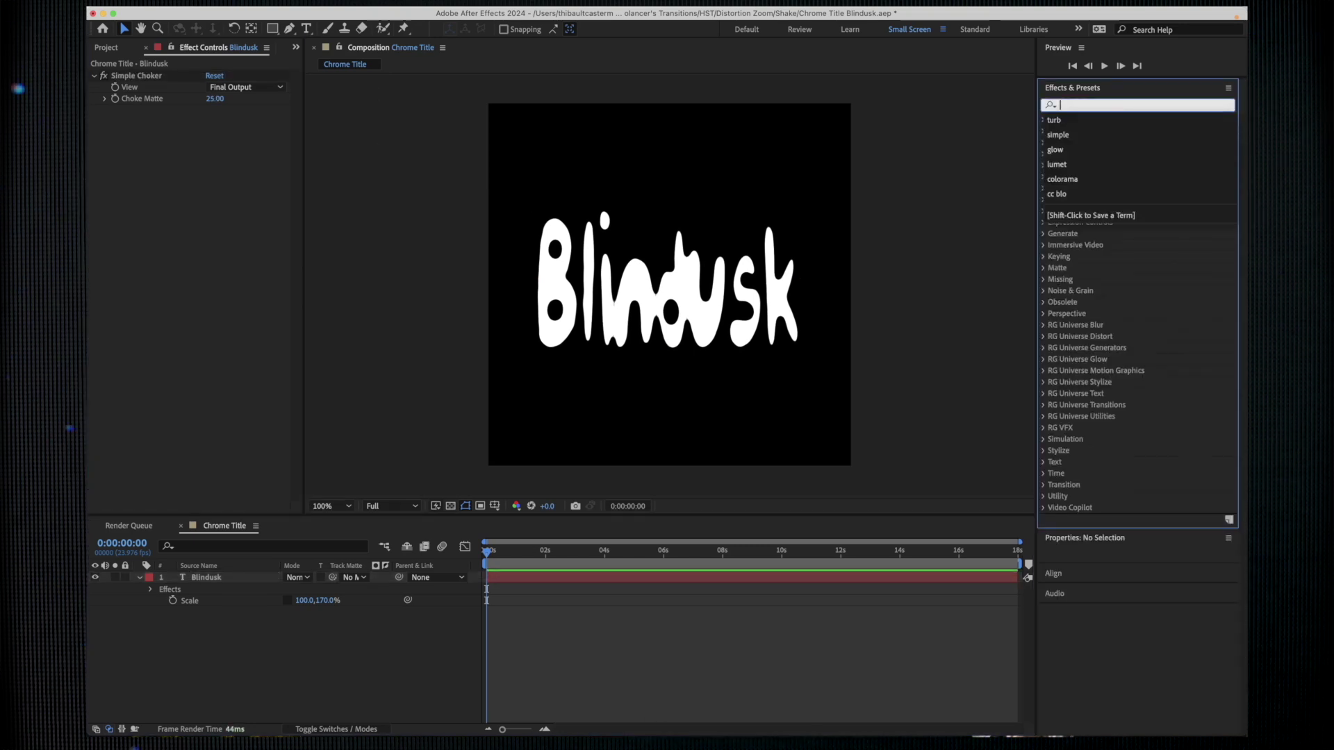
type("turb")
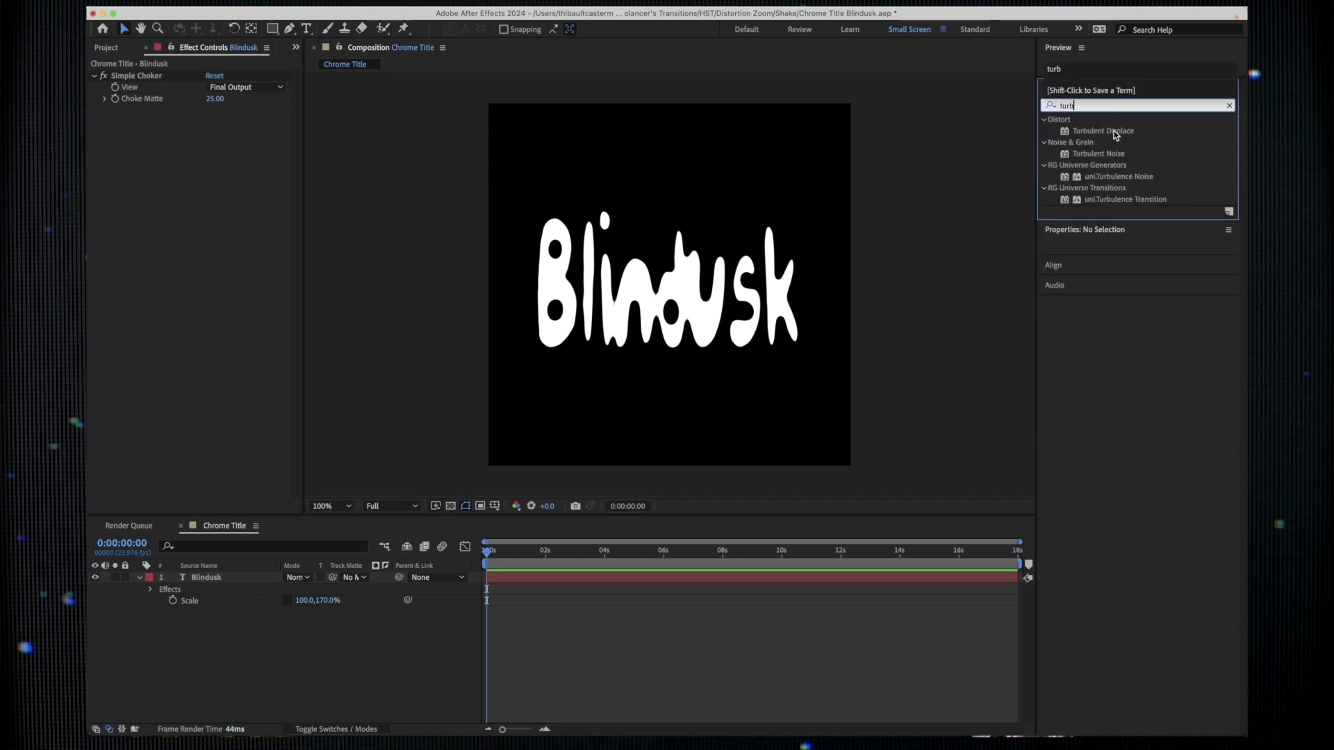
left_click(1103, 131)
left_click(533, 583)
left_click_drag(532, 583, 533, 583)
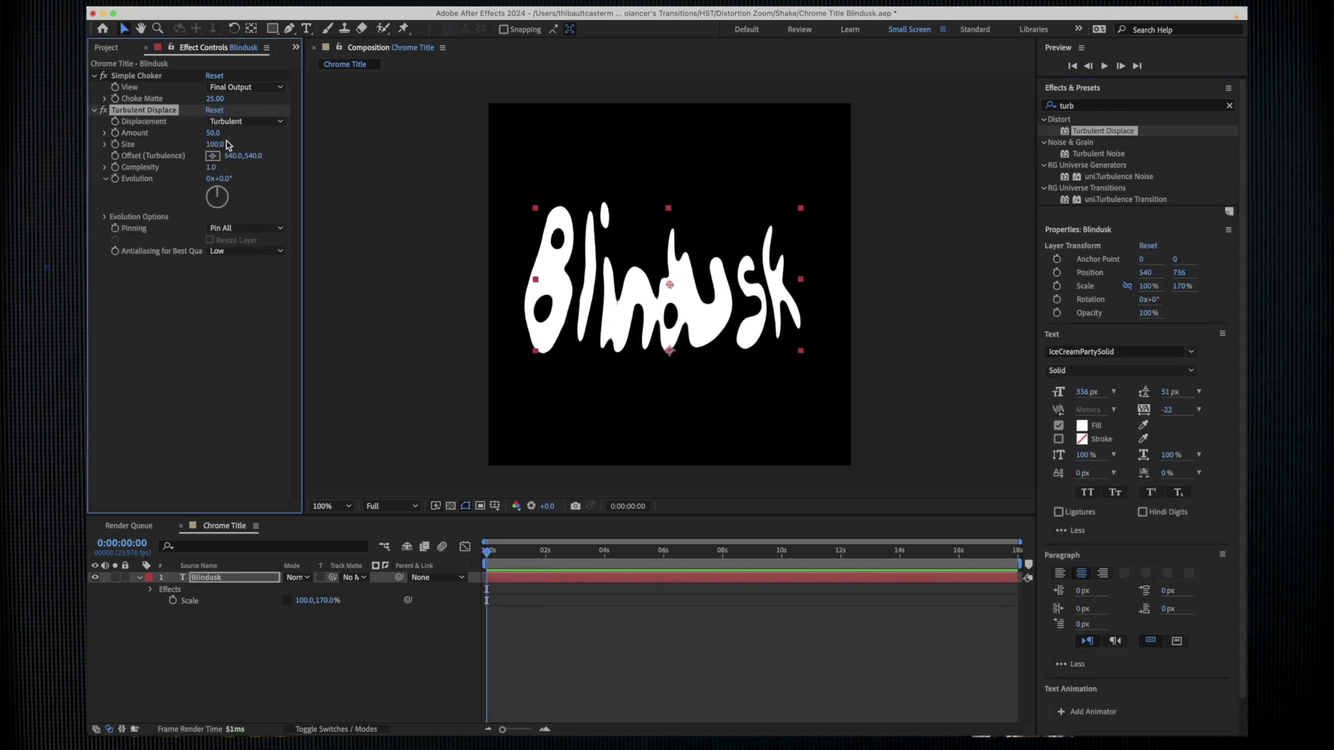
Step: Set Turbulent Displace to Amount 50, Size 95 and Complexity 1.3
left_click_drag(213, 133, 226, 131)
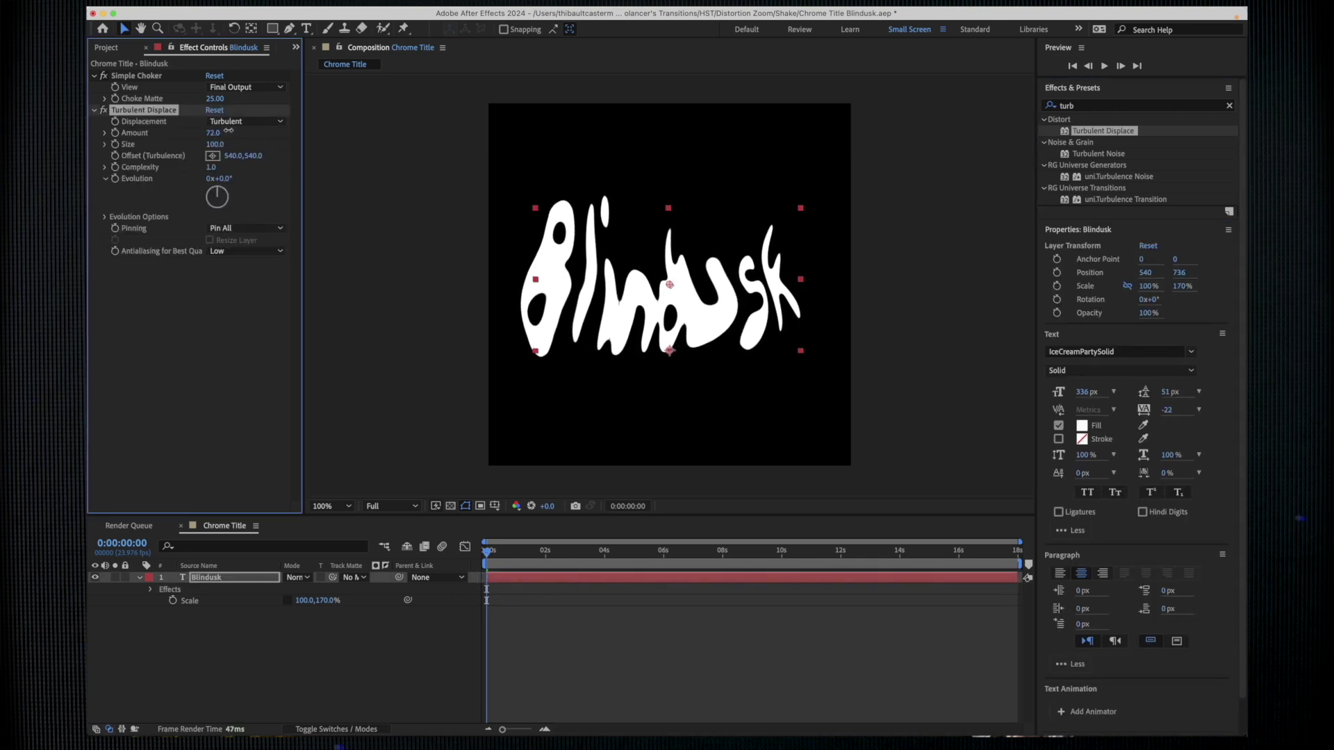
left_click_drag(225, 132, 228, 134)
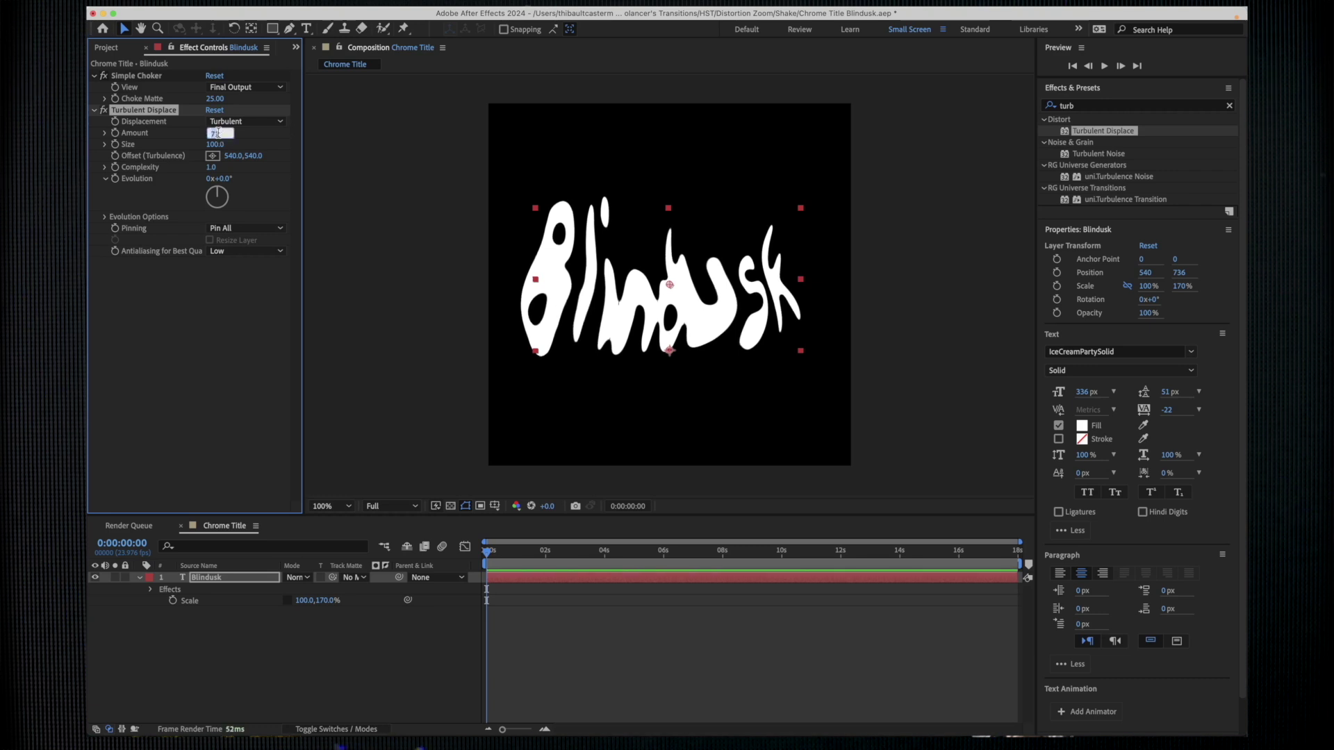
key("Return")
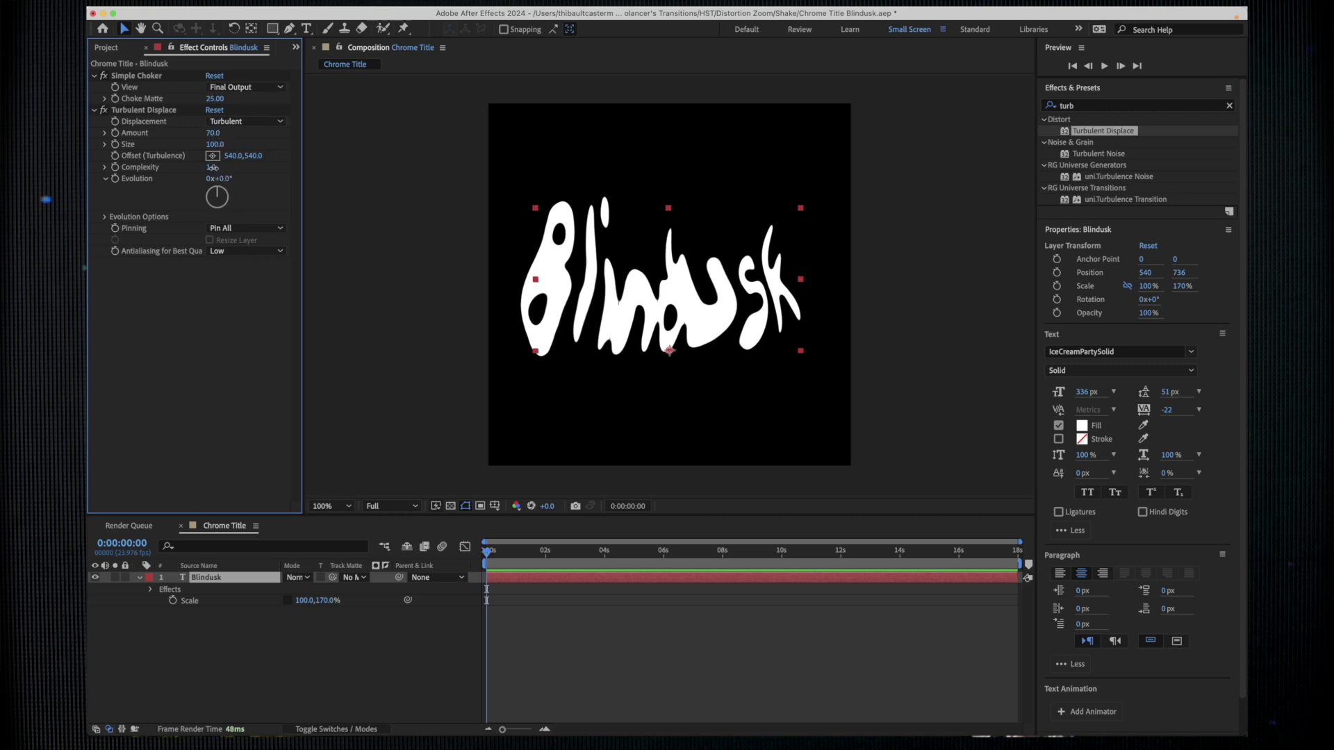
left_click_drag(212, 168, 228, 166)
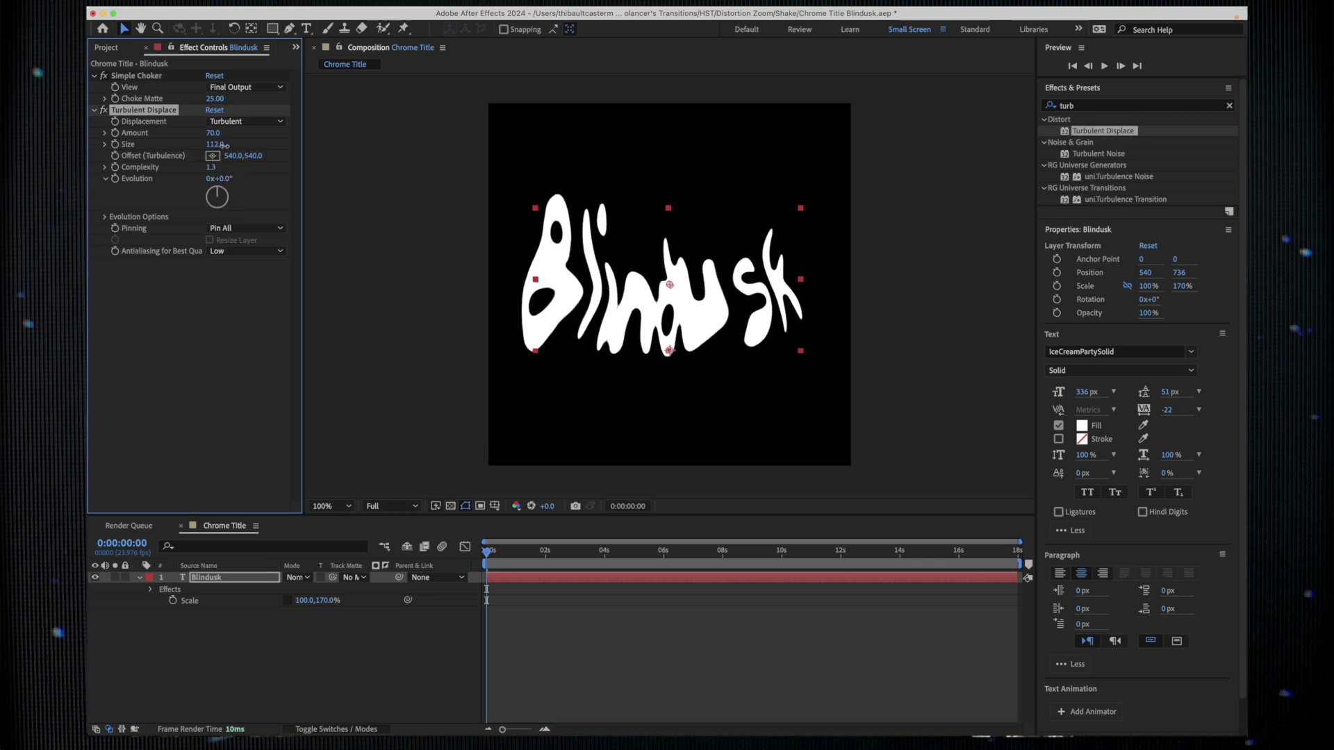
left_click_drag(214, 146, 213, 146)
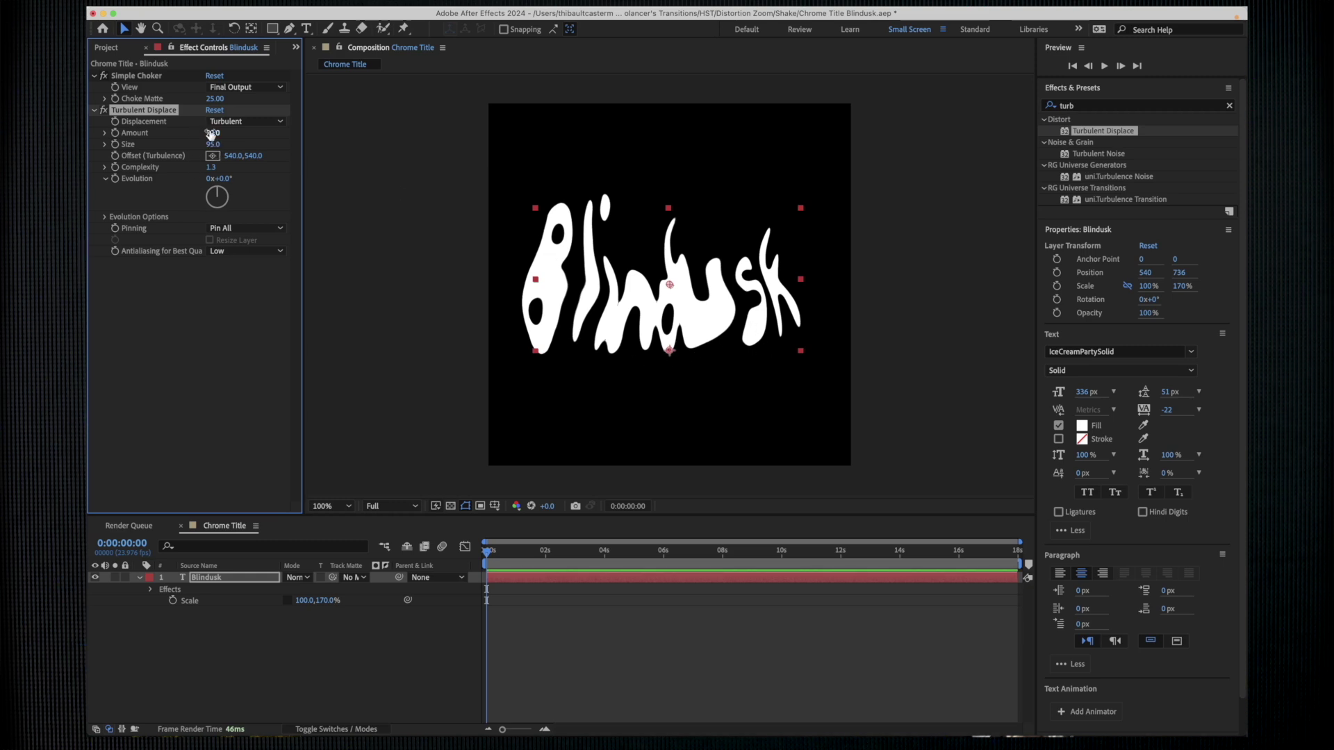
left_click_drag(212, 133, 200, 139)
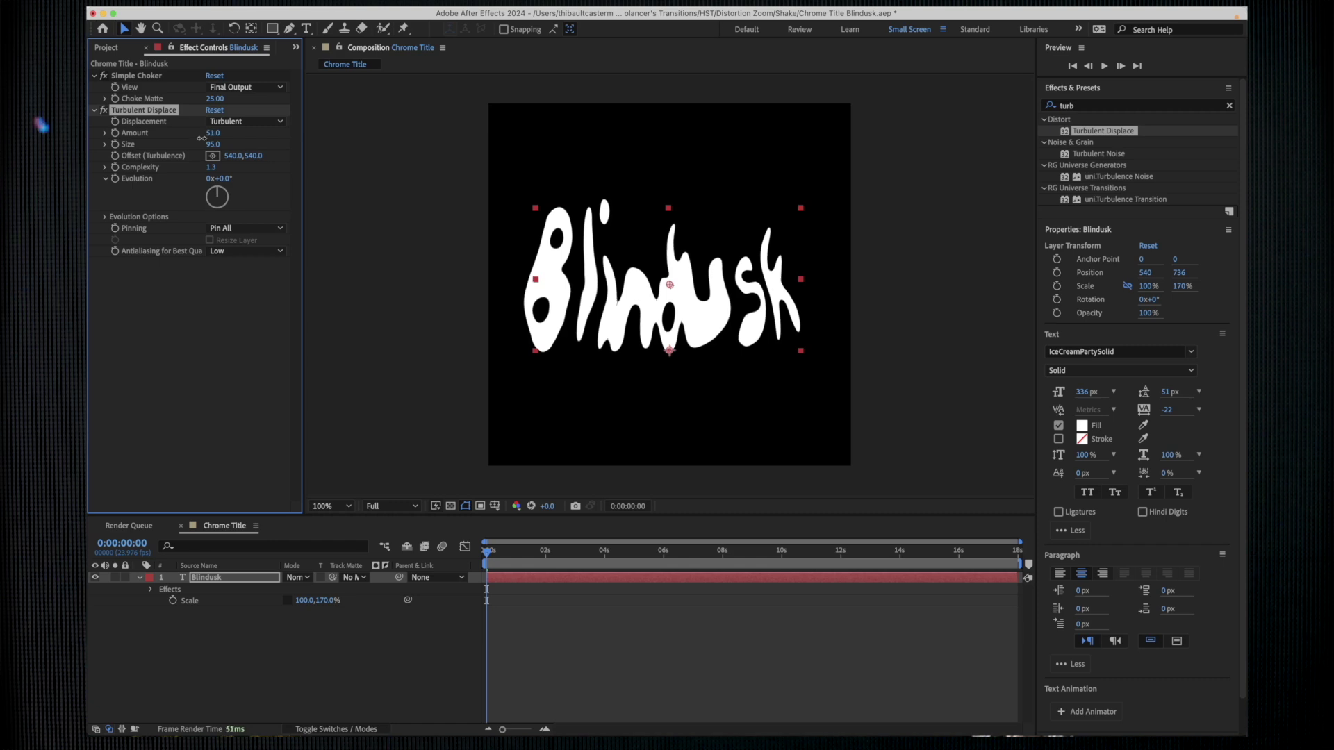
left_click(213, 134)
type("0")
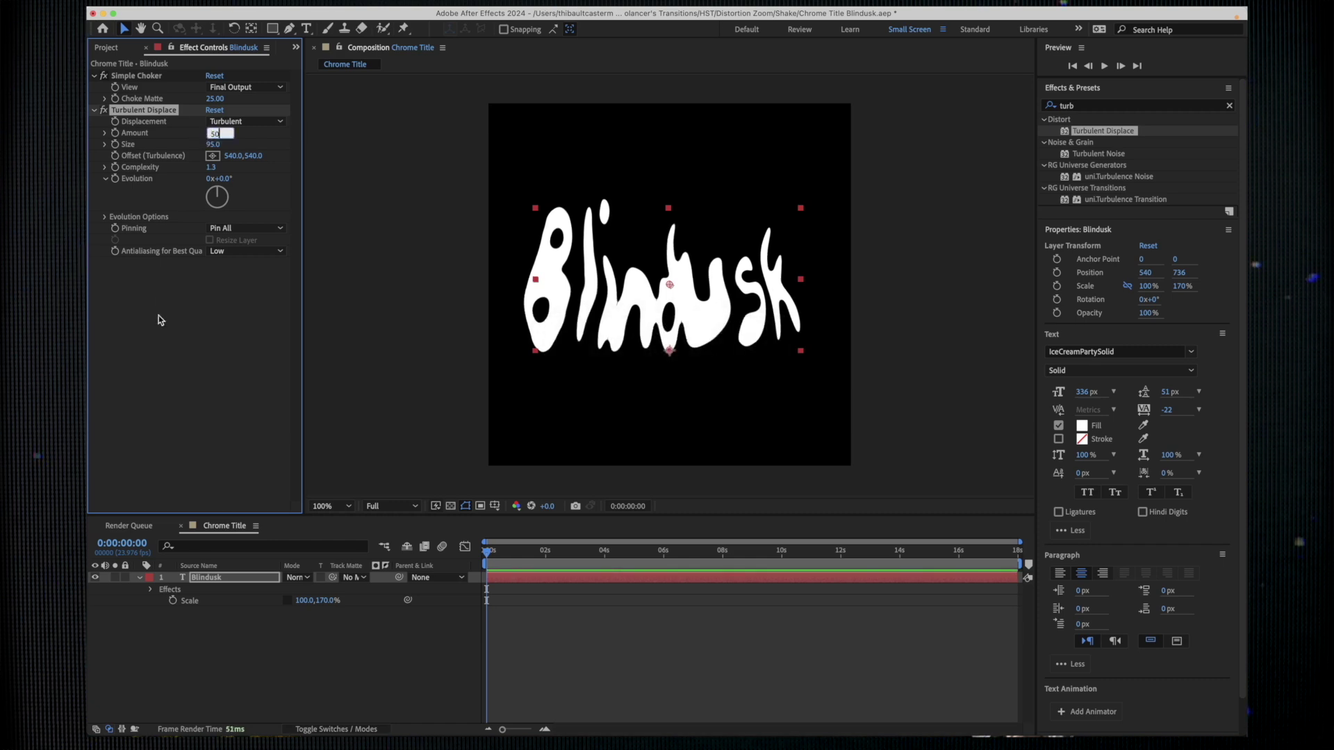
key("Return")
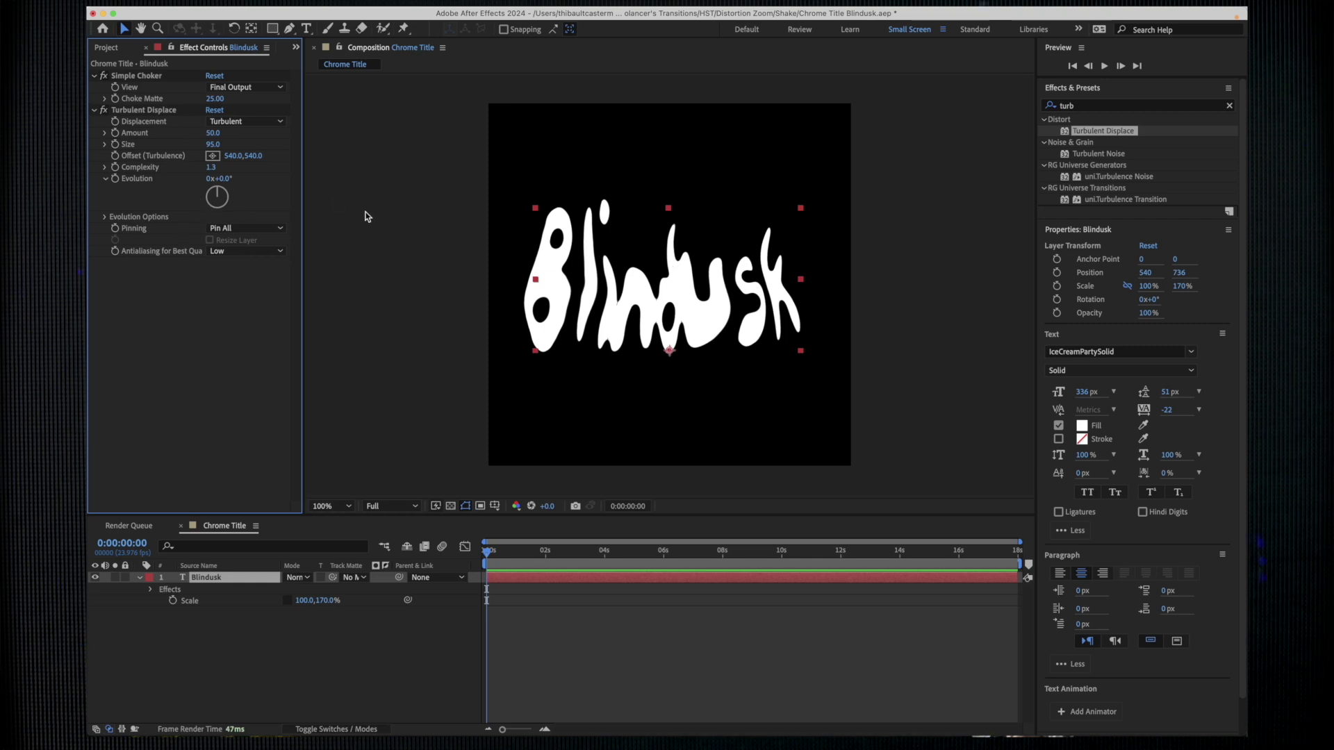
Step: Keyframe Turbulent Displace Evolution from 0 to 2 revolutions across the comp
left_click(114, 179)
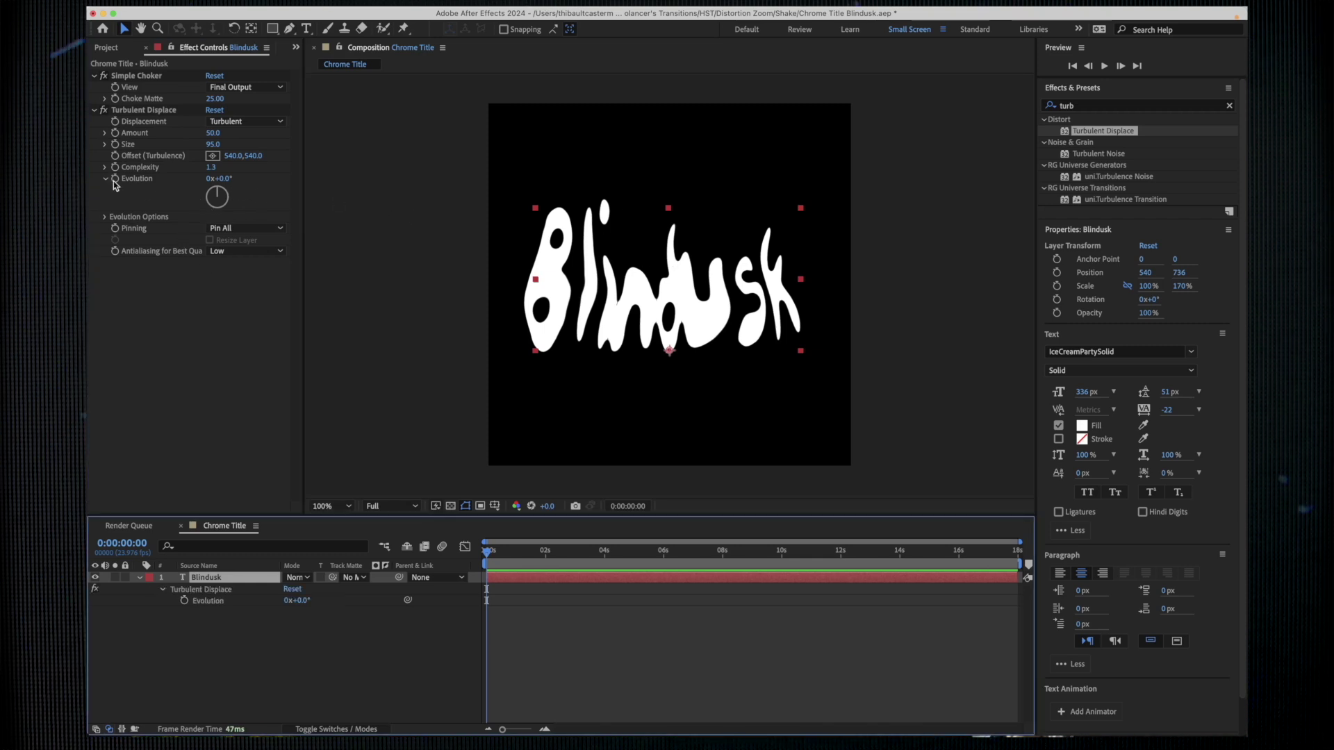
left_click(137, 179)
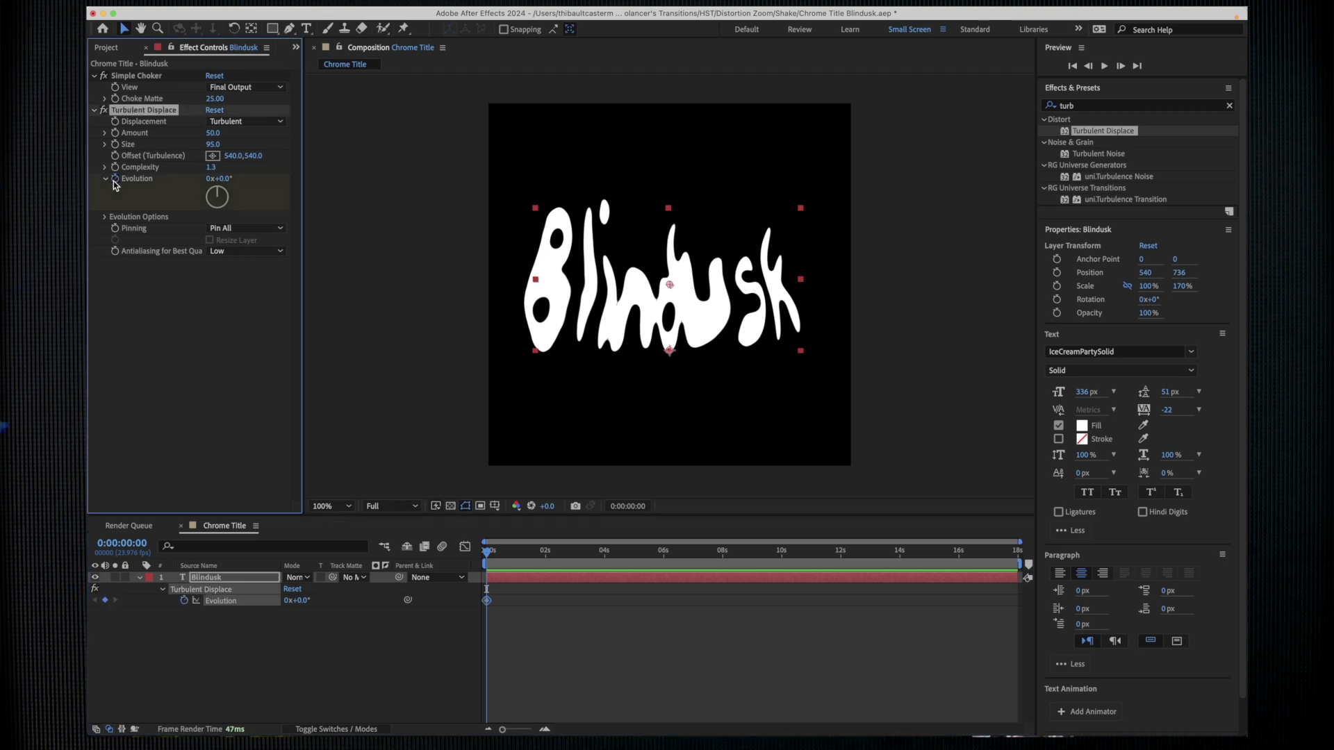
key("End")
key("Return")
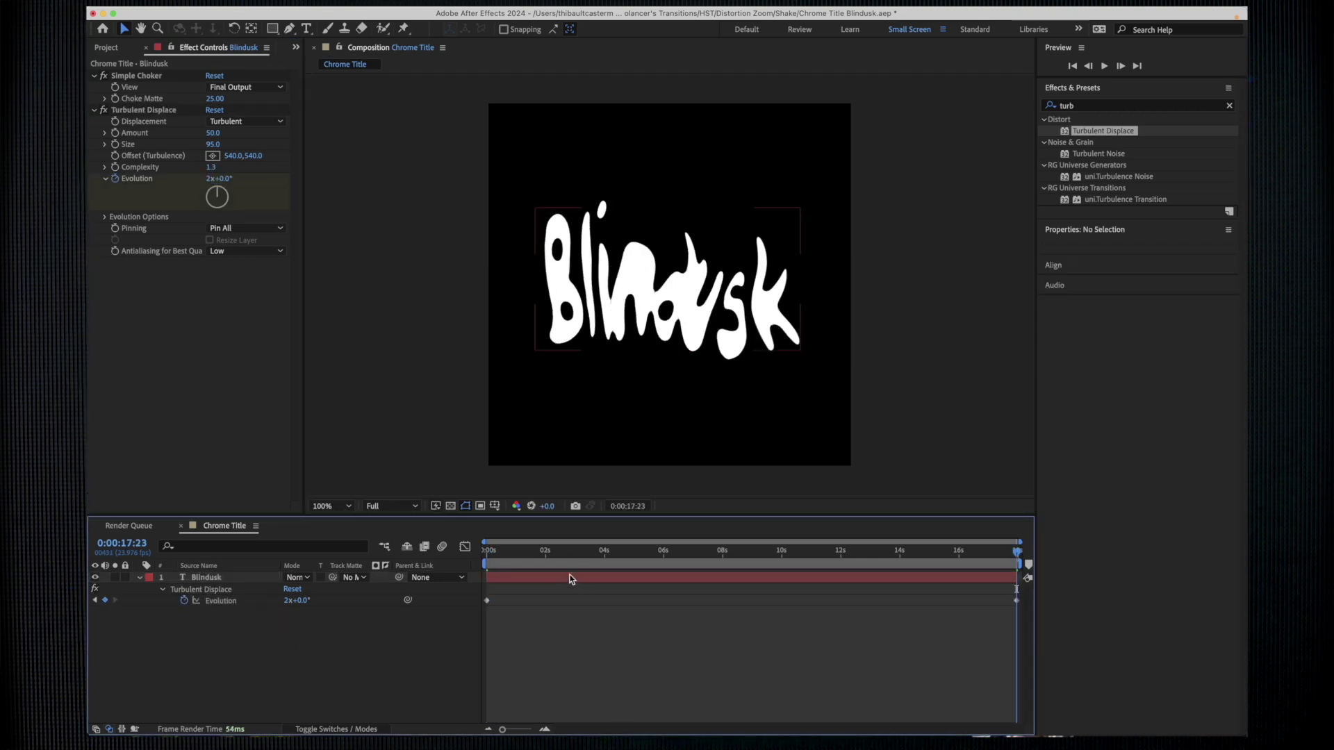
Step: Preview the rippling title, then pre-compose the Blindusk layer
key("space")
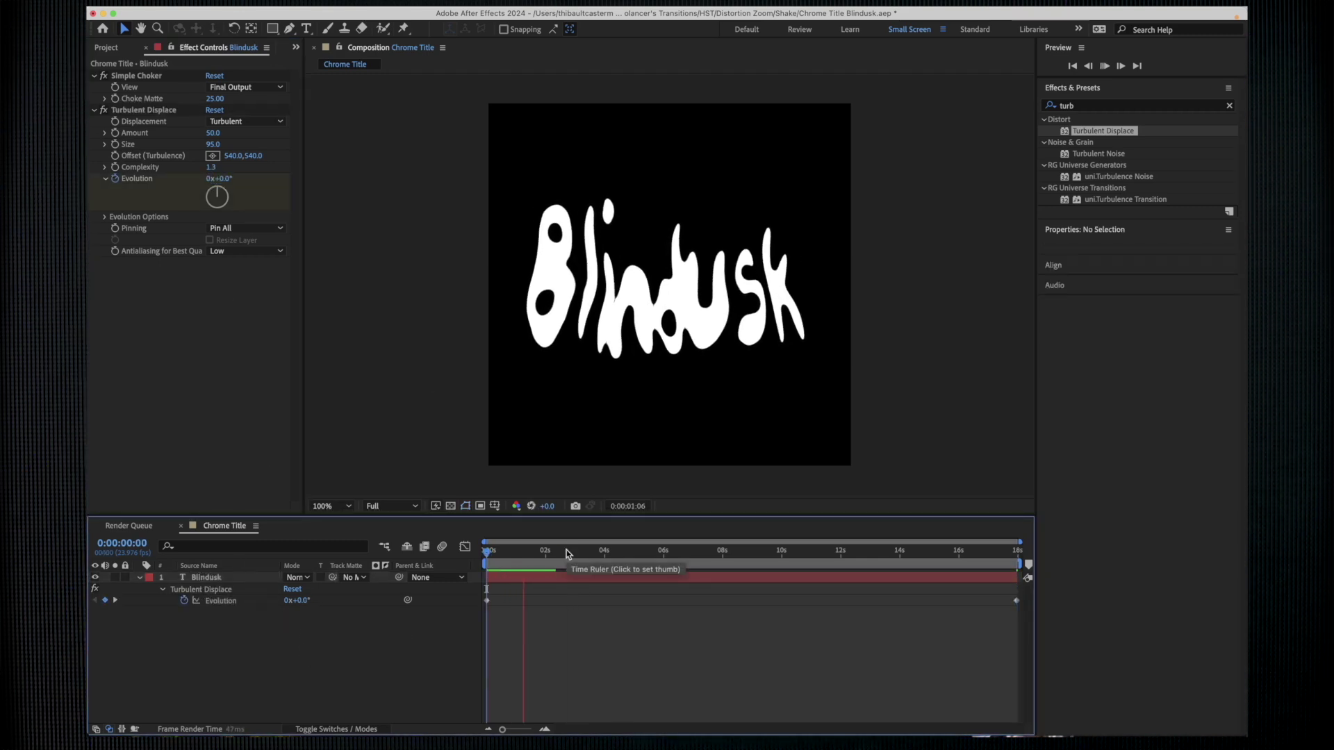
key("space")
right_click(206, 577)
left_click(237, 663)
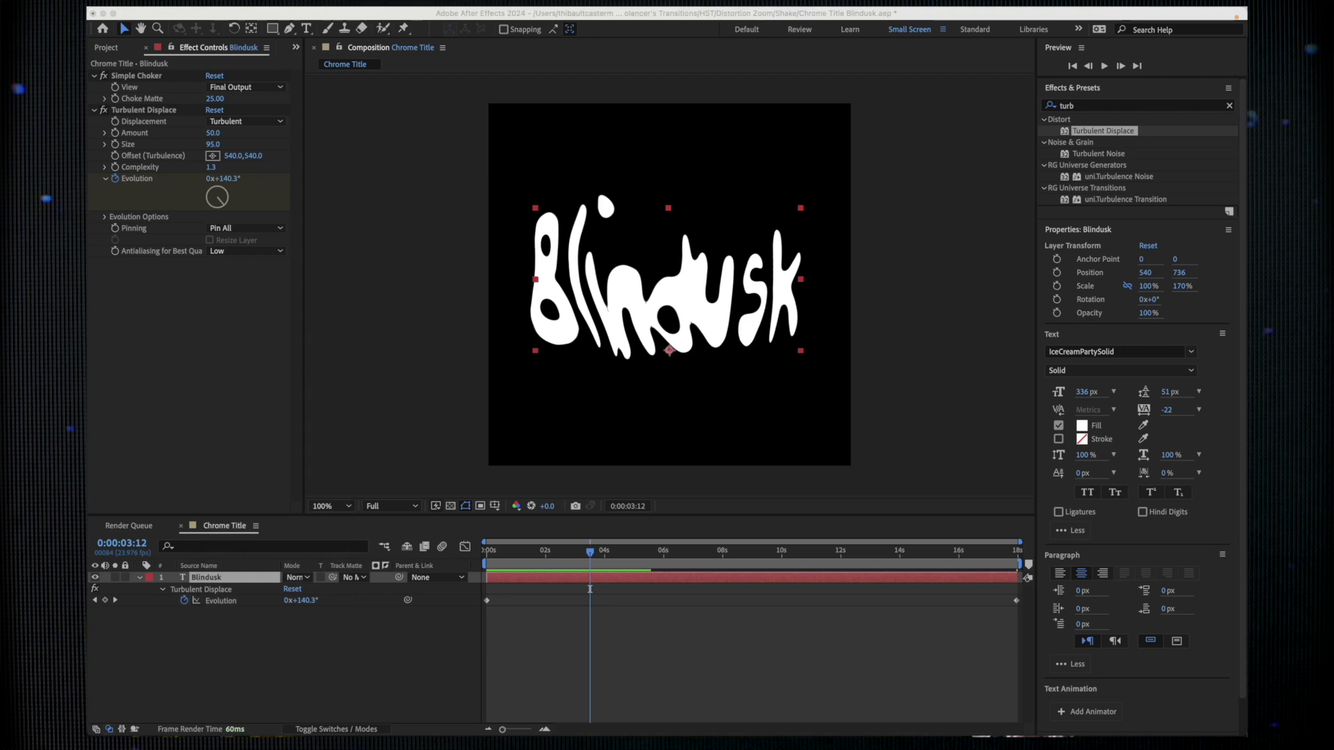
Step: Finish precomposing as Chrome Title Text and add a new solid layer
key("Return")
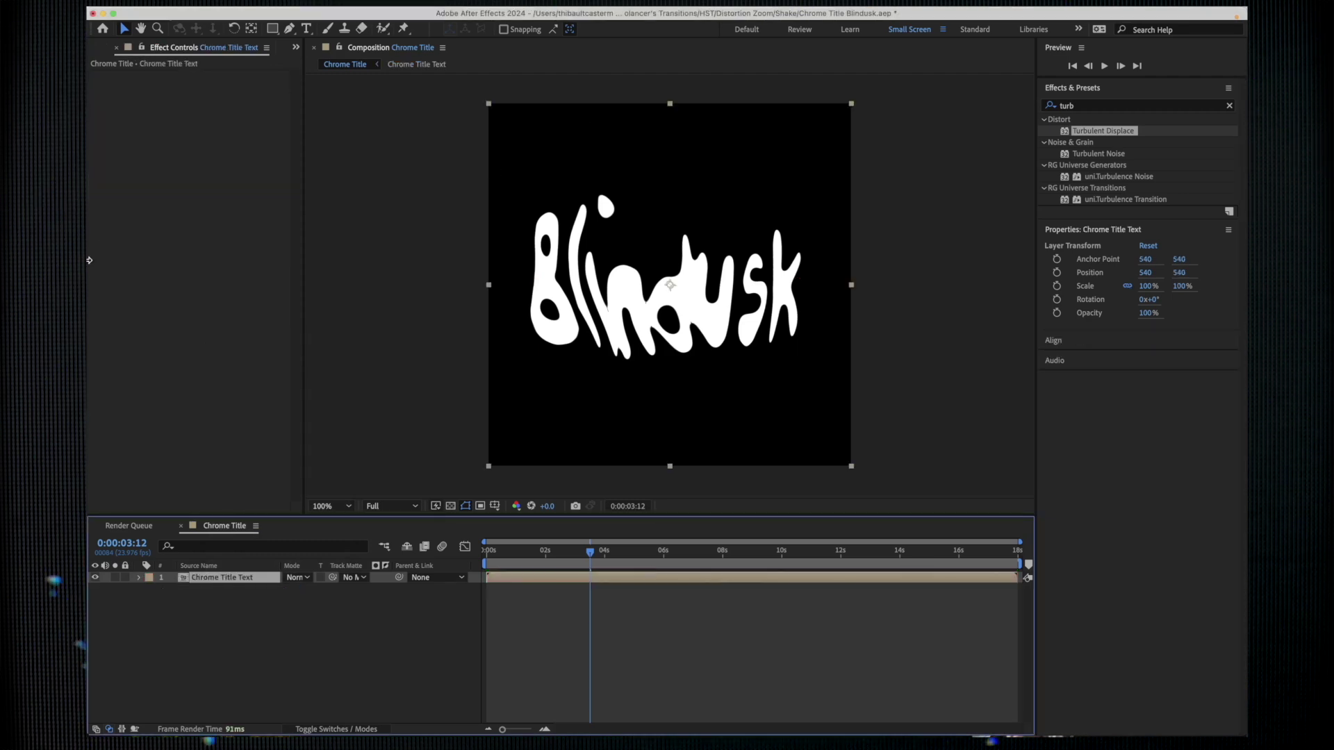
left_click(278, 635)
right_click(224, 616)
mouse_move(303, 580)
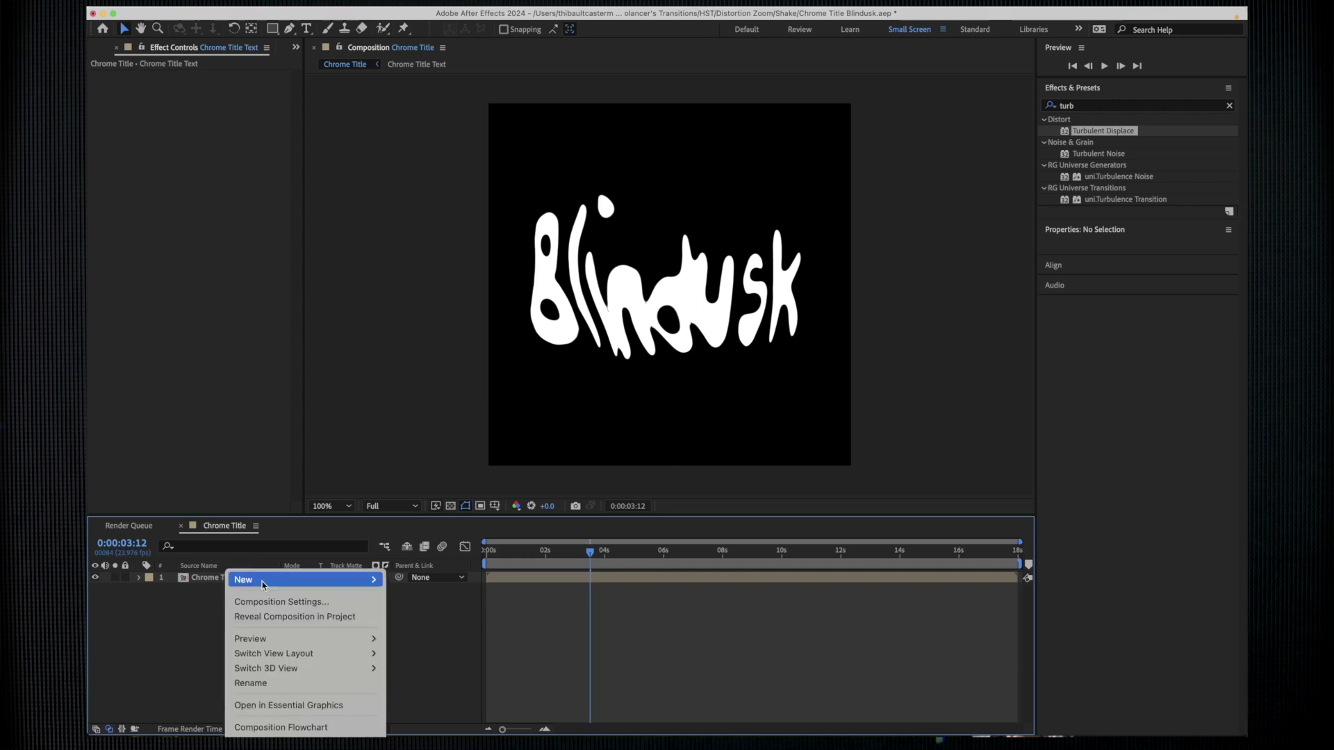
left_click(407, 622)
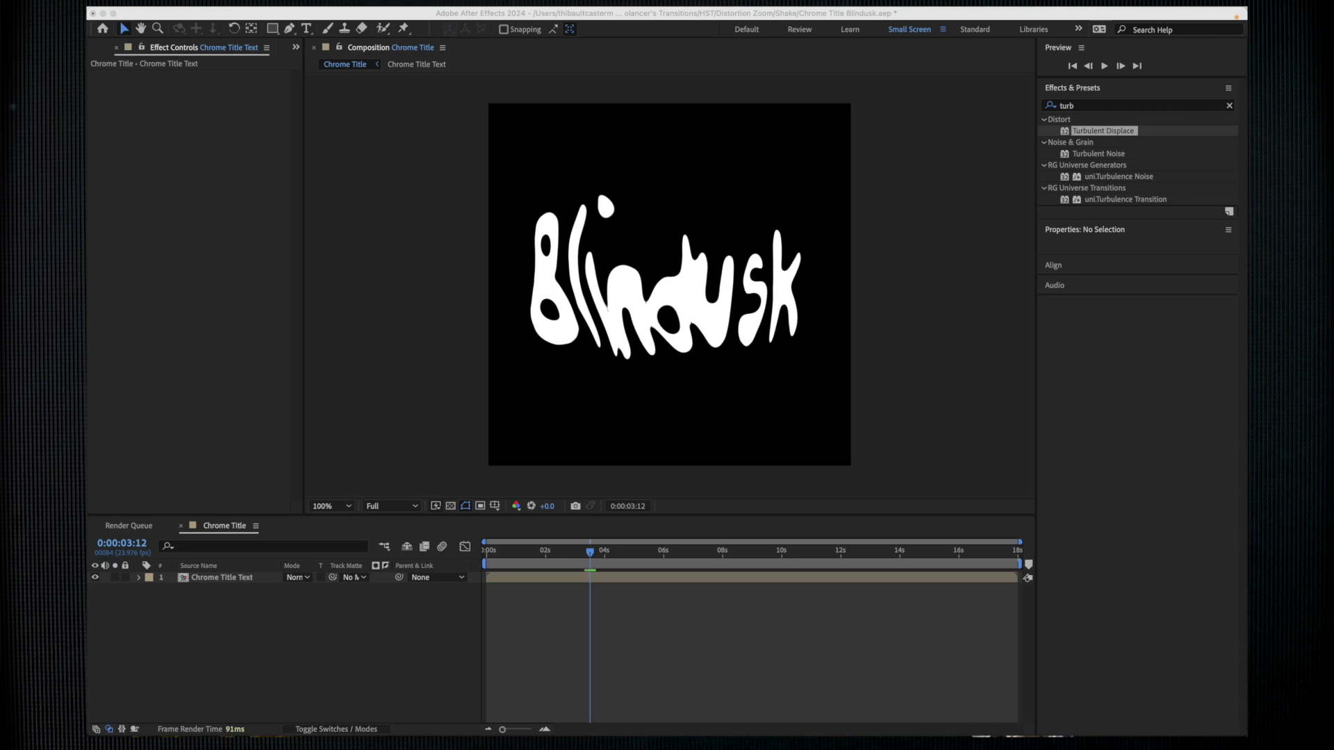
Step: Name the solid Fractal Noise and apply the Fractal Noise effect to it
key("Return")
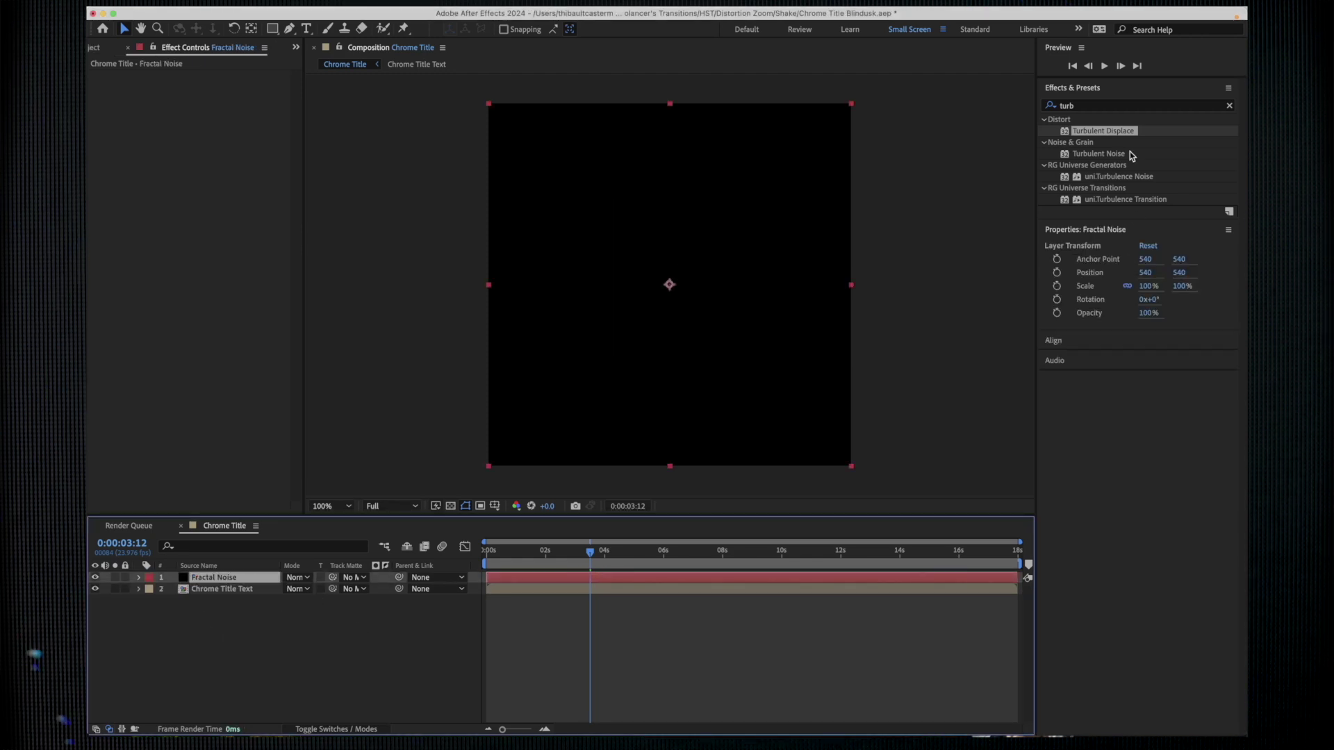
left_click(1090, 104)
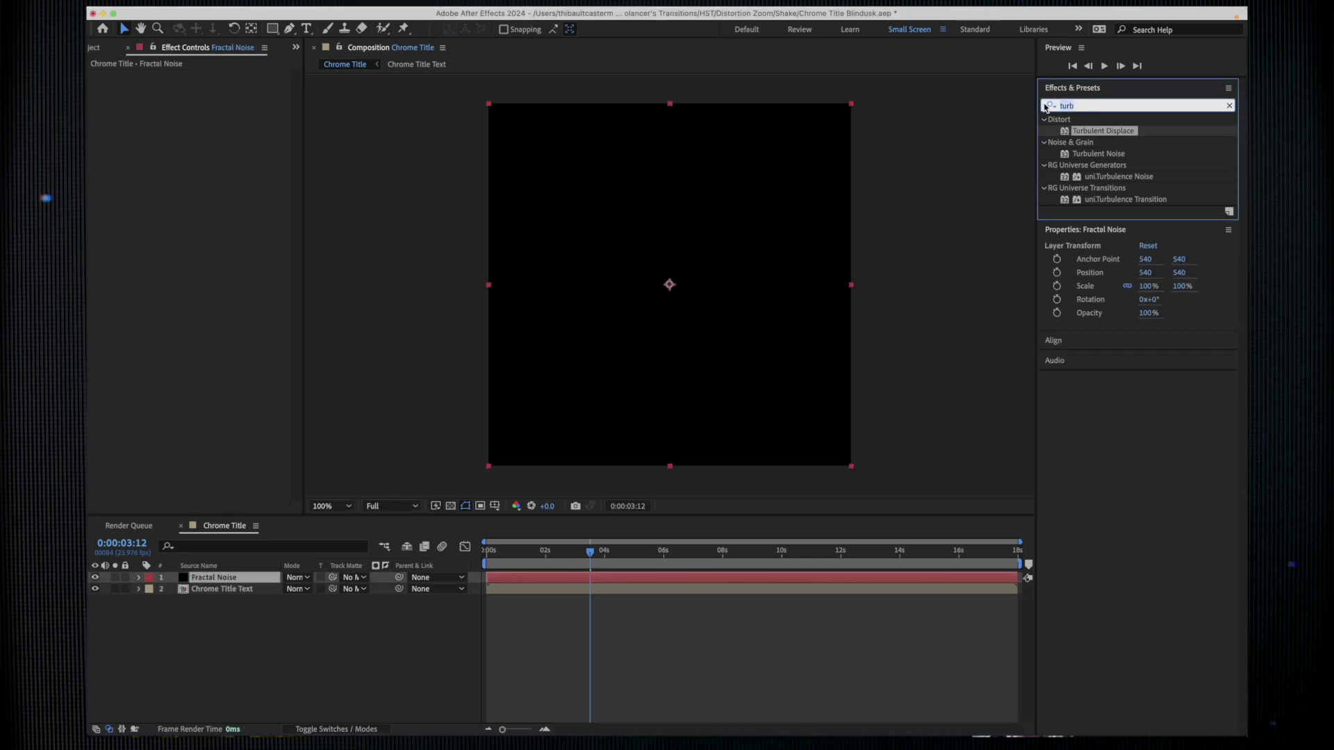
type("fracta")
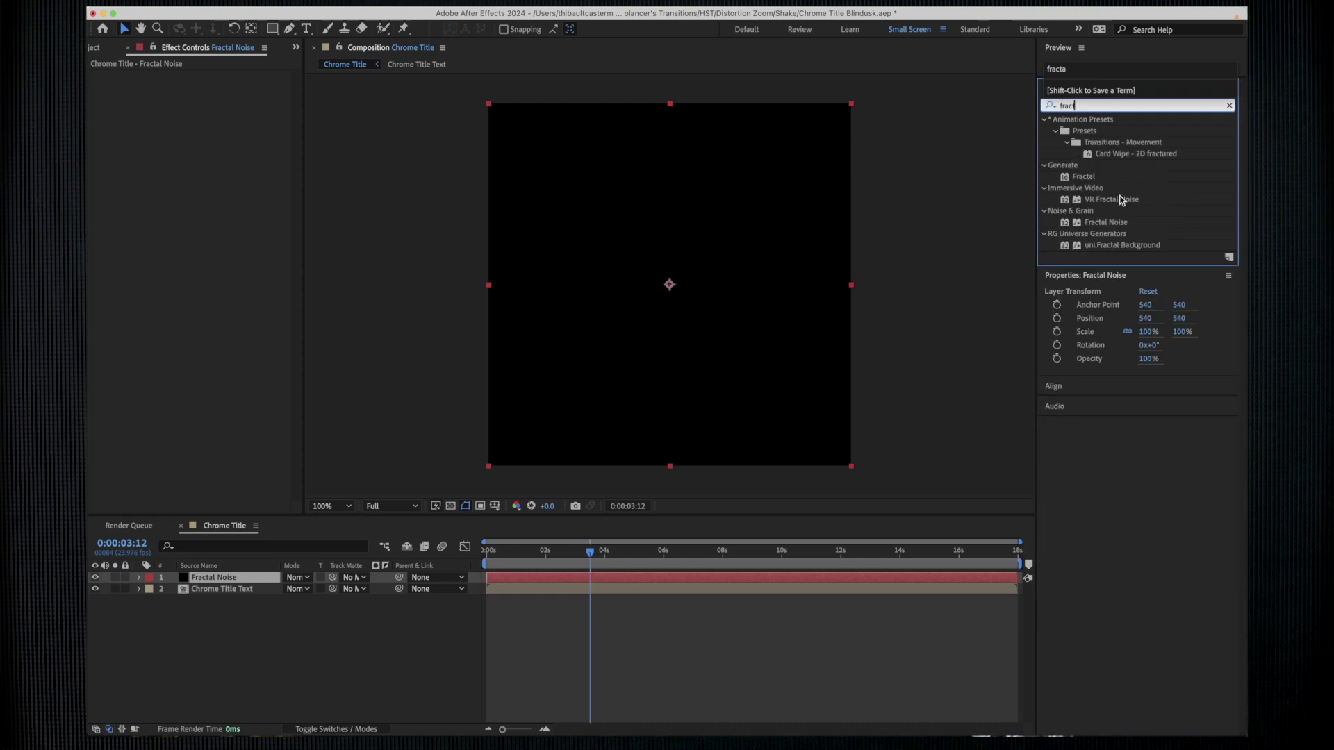
left_click_drag(1110, 222, 642, 577)
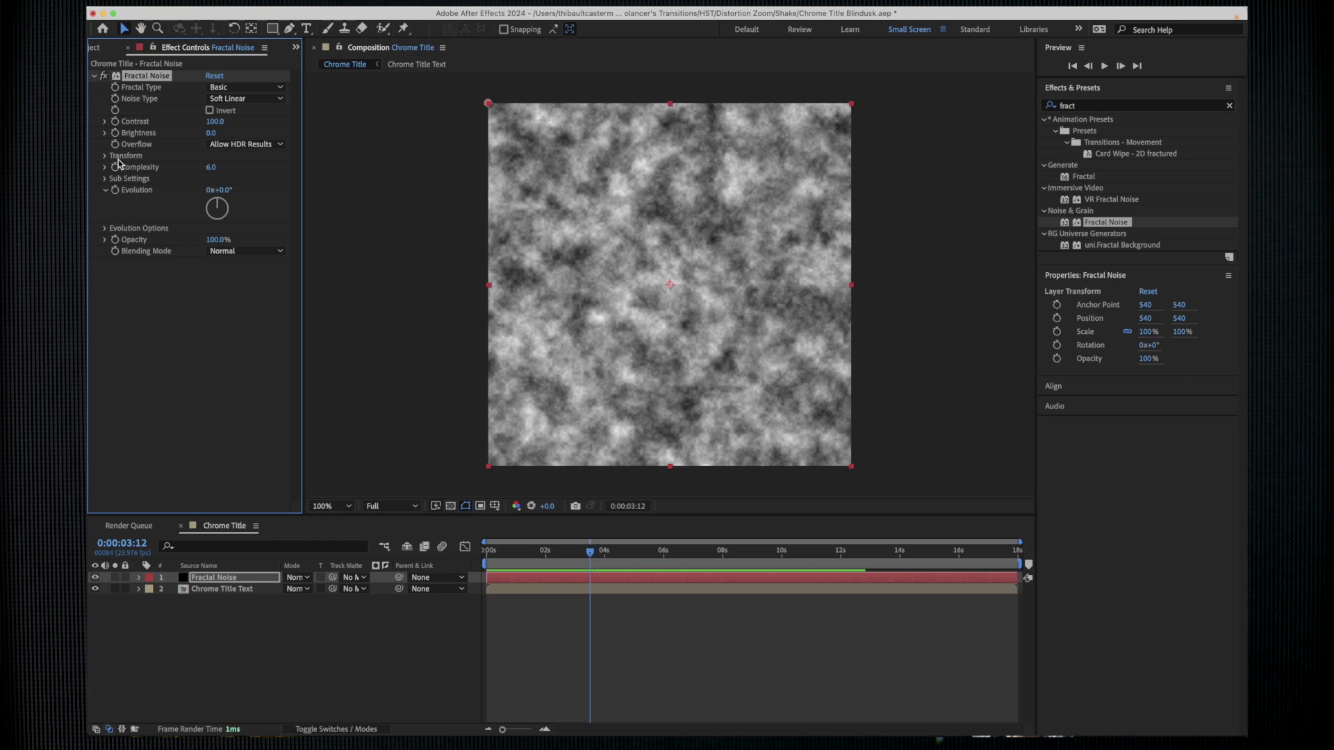
Step: Turn off uniform scaling; set noise Scale Width 20, Height 600, Contrast 130
left_click(105, 155)
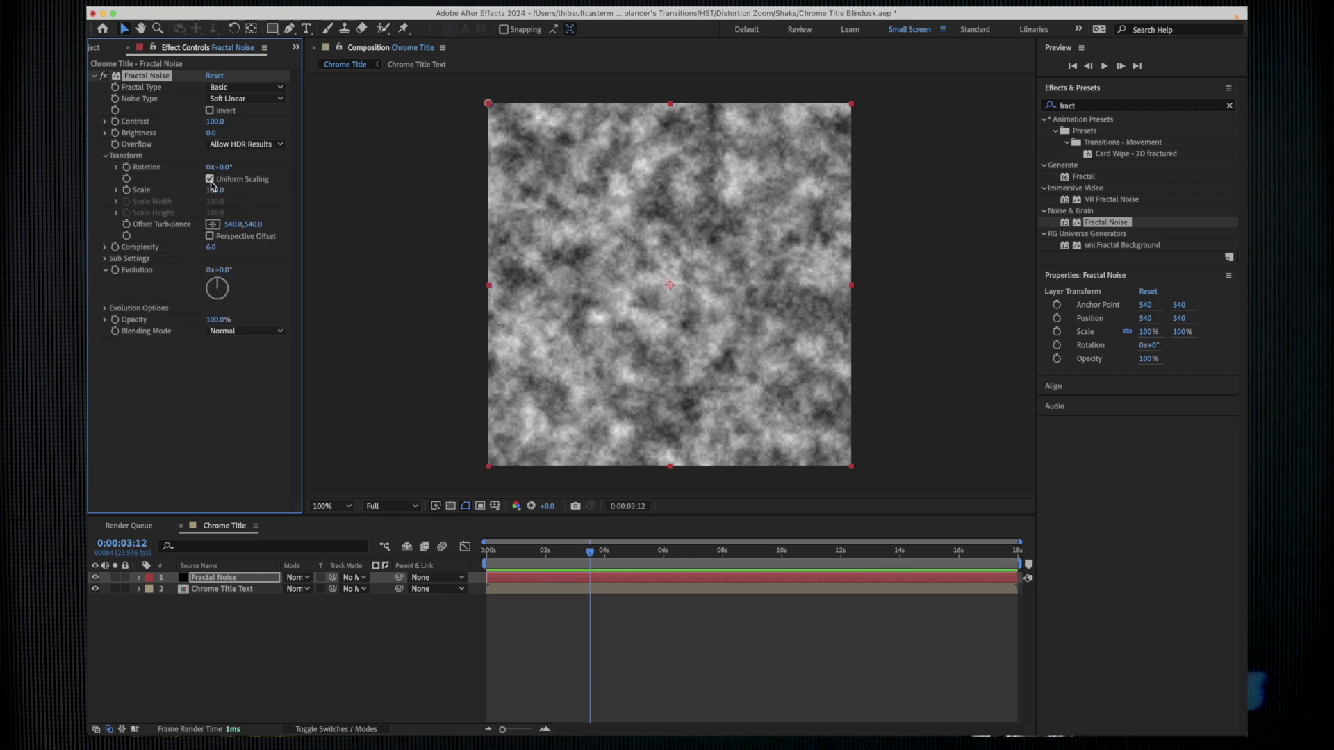
left_click(210, 179)
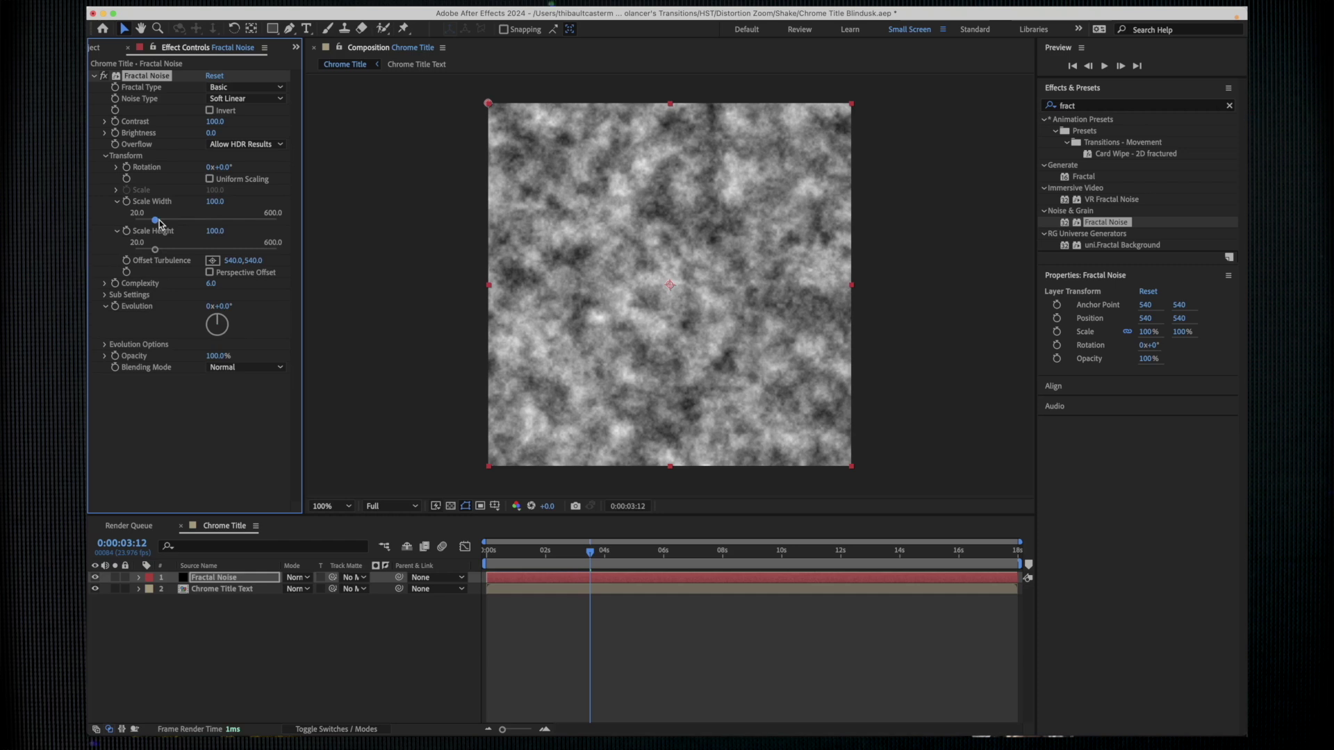
left_click_drag(157, 219, 124, 222)
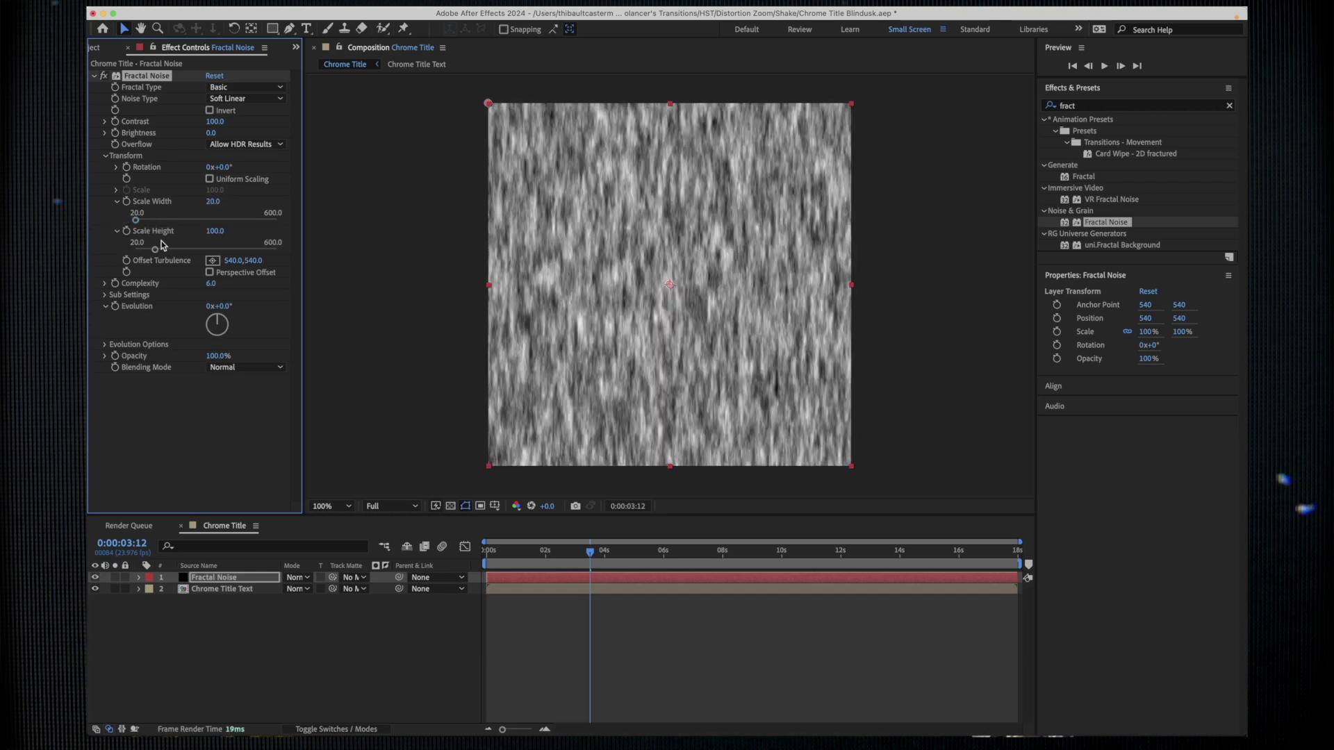
left_click_drag(156, 249, 300, 250)
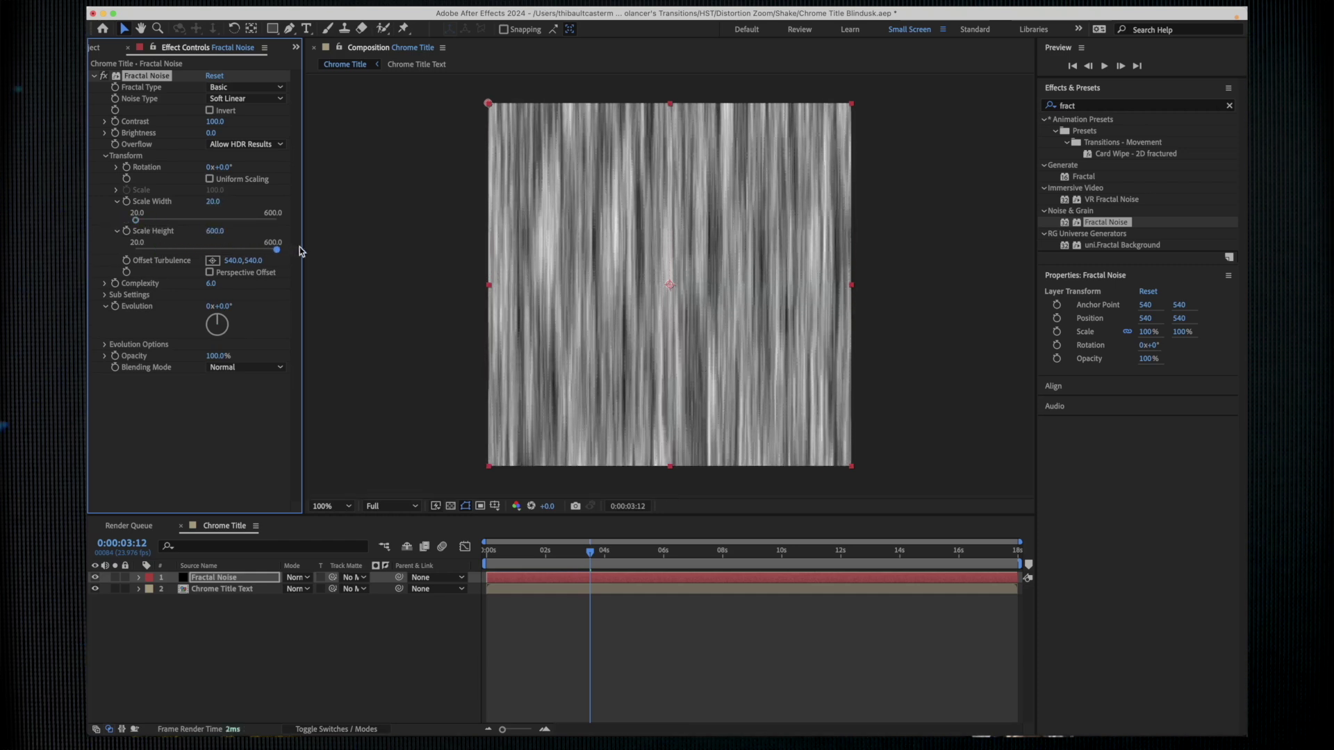
left_click(215, 122)
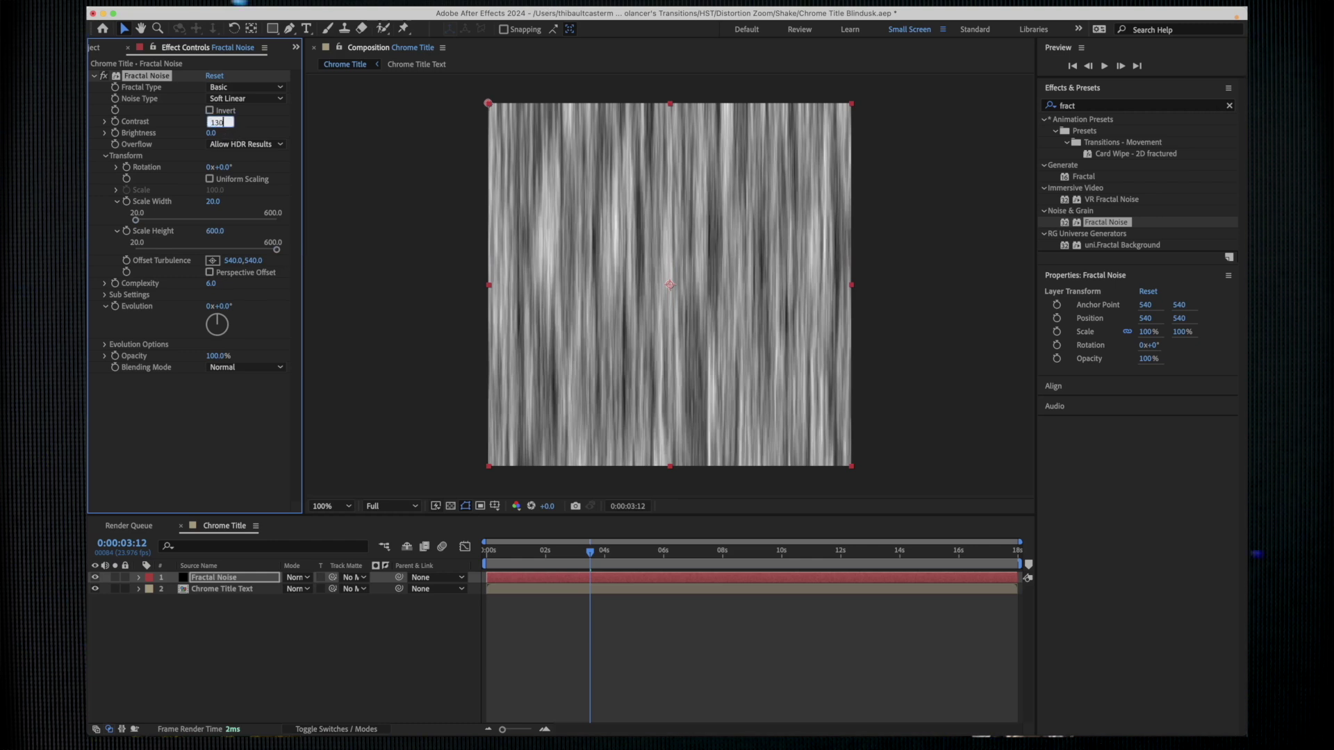
type("130")
key("Return")
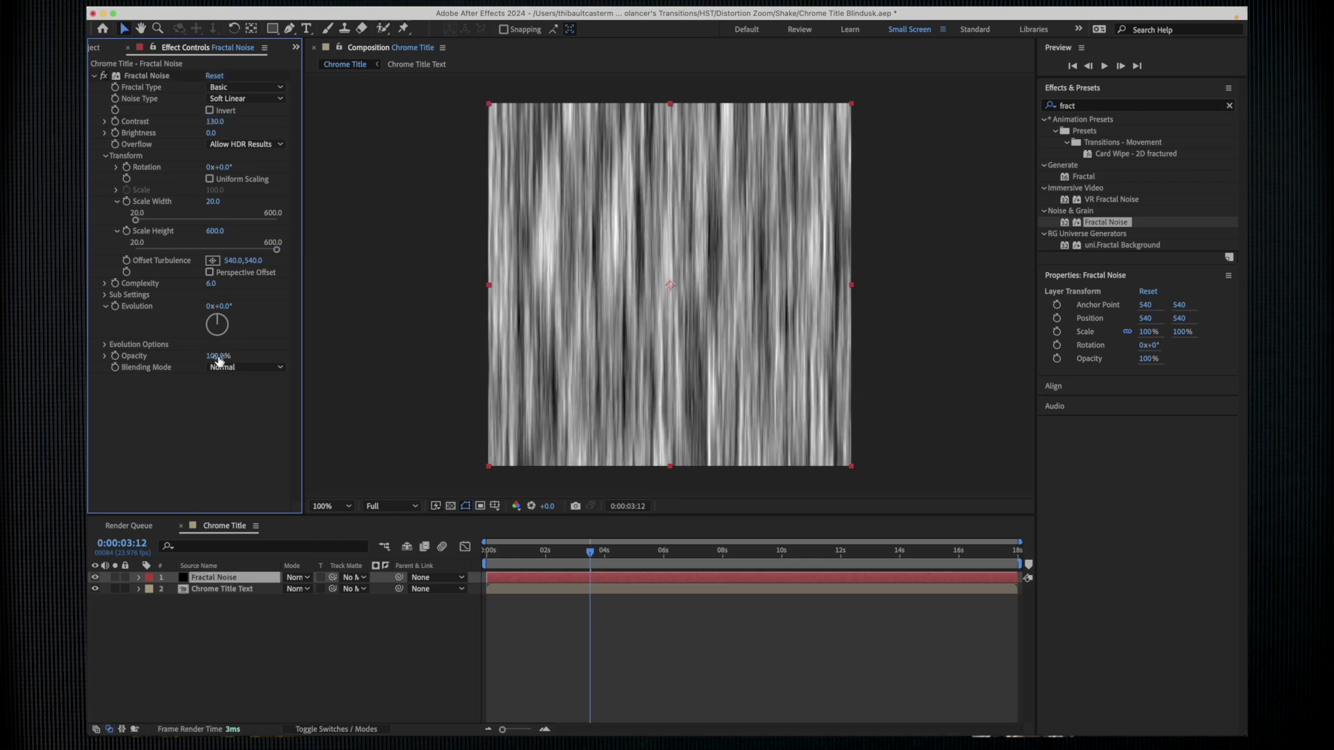
Step: Keyframe Fractal Noise Evolution from 0 at the comp start to 3 revolutions
left_click(117, 307)
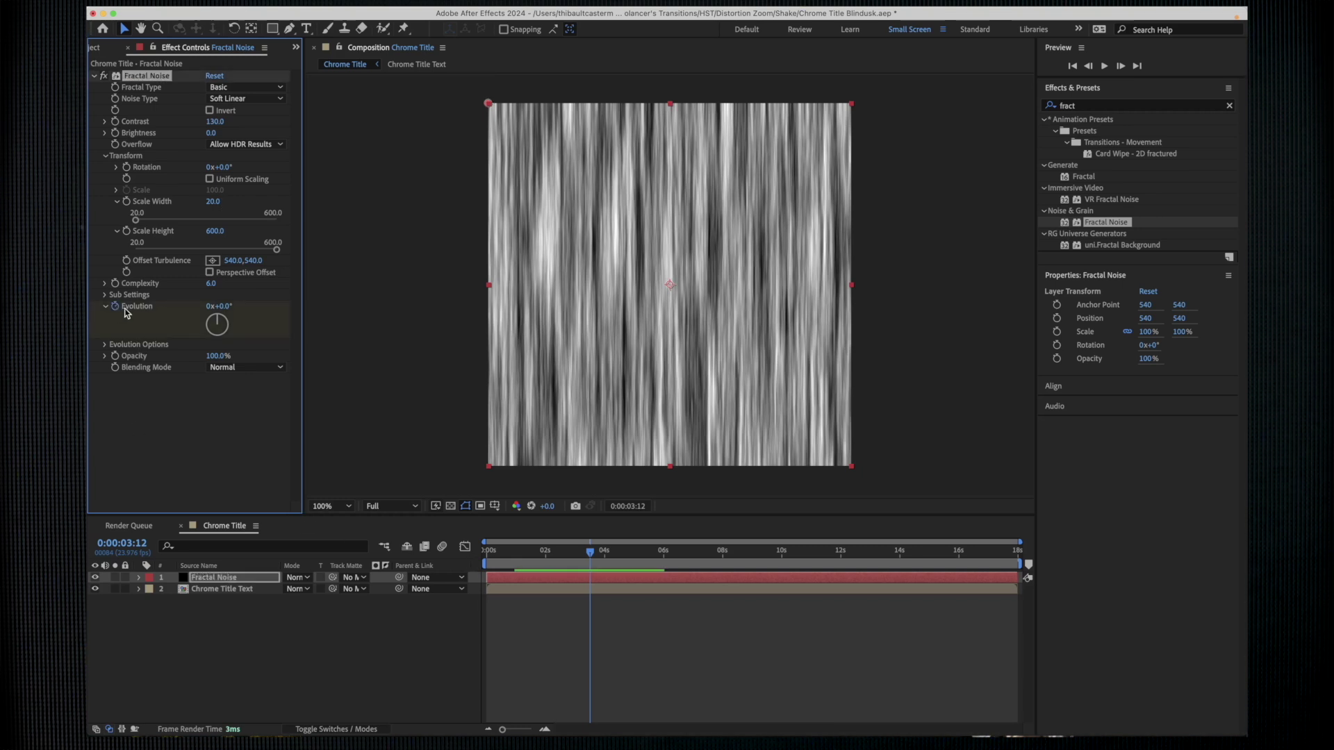
key("u")
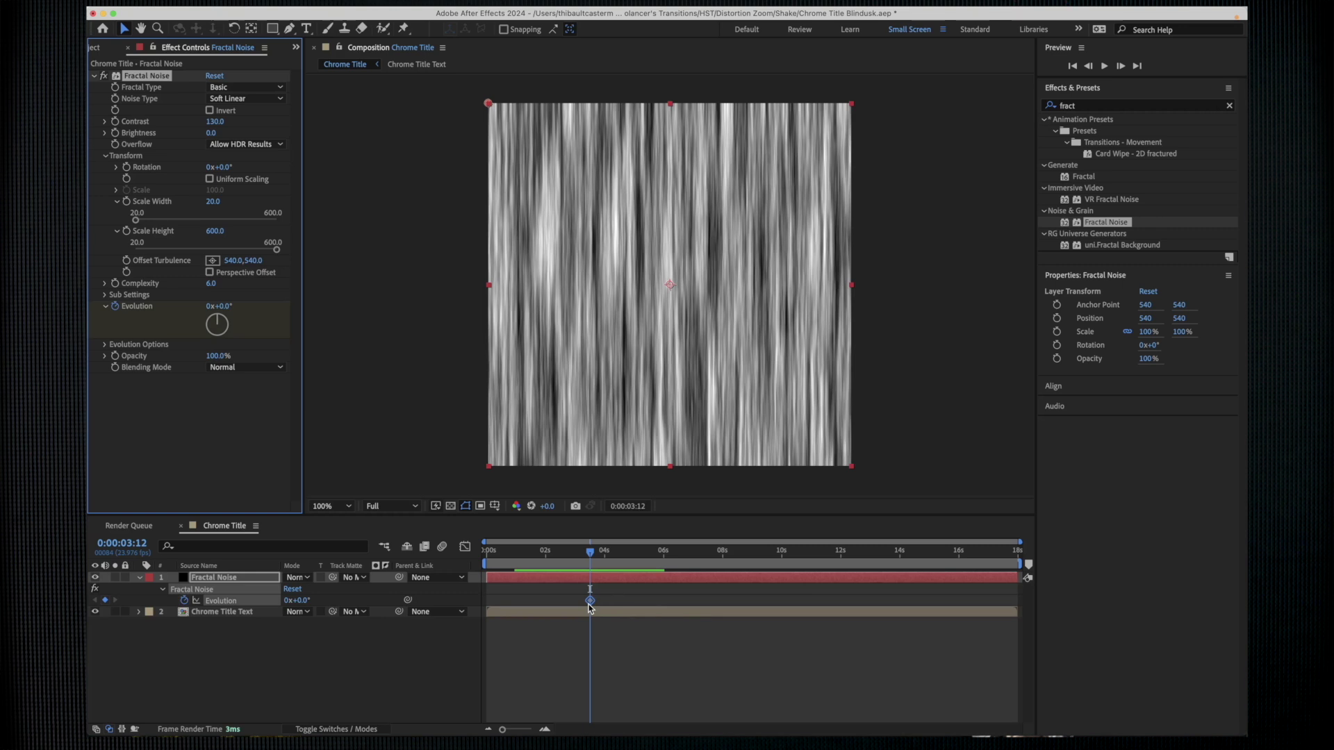
left_click_drag(559, 601, 496, 624)
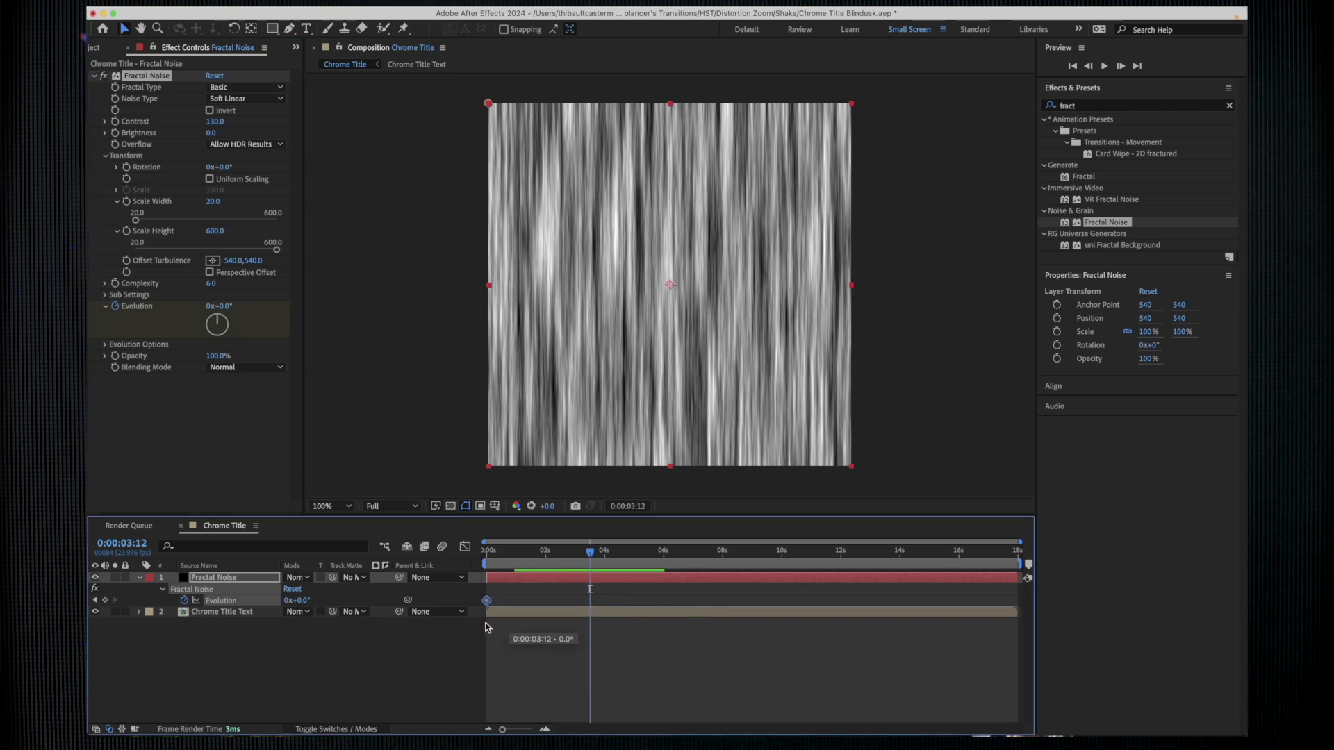
left_click(218, 306)
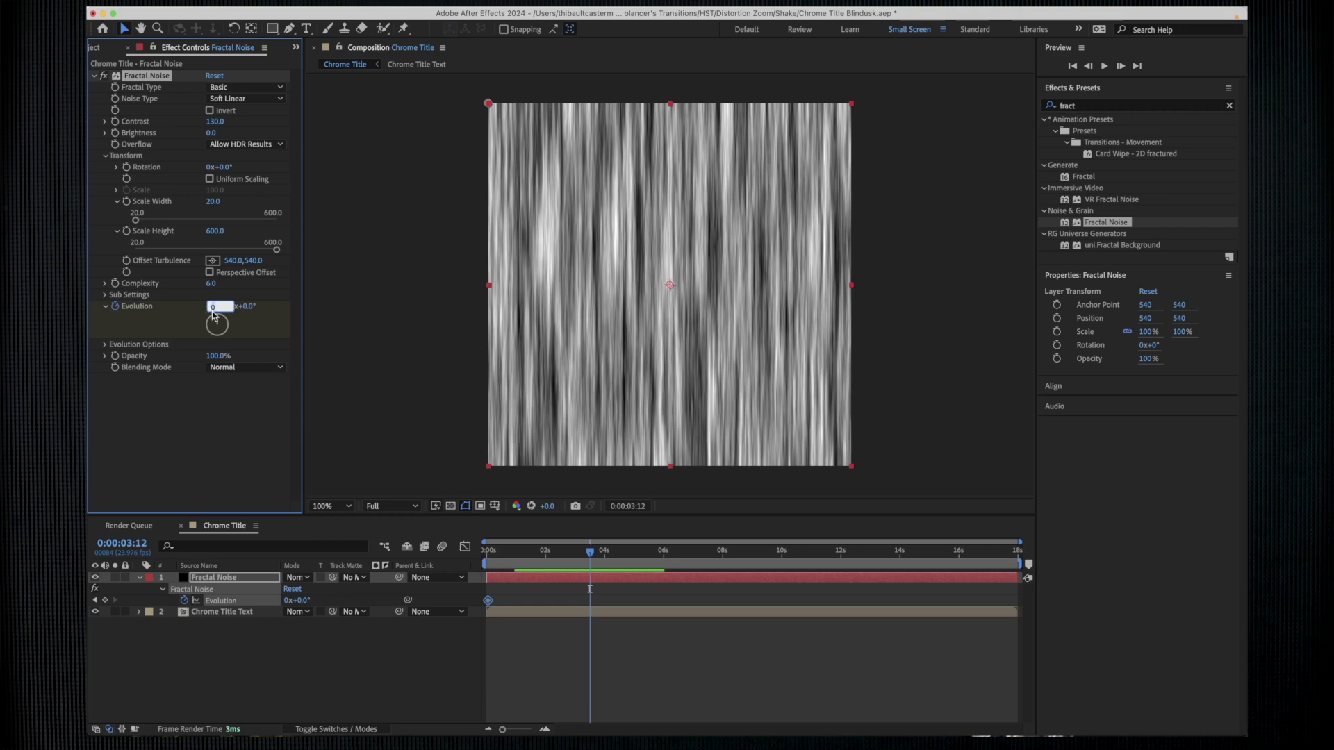
type("3")
key("Return")
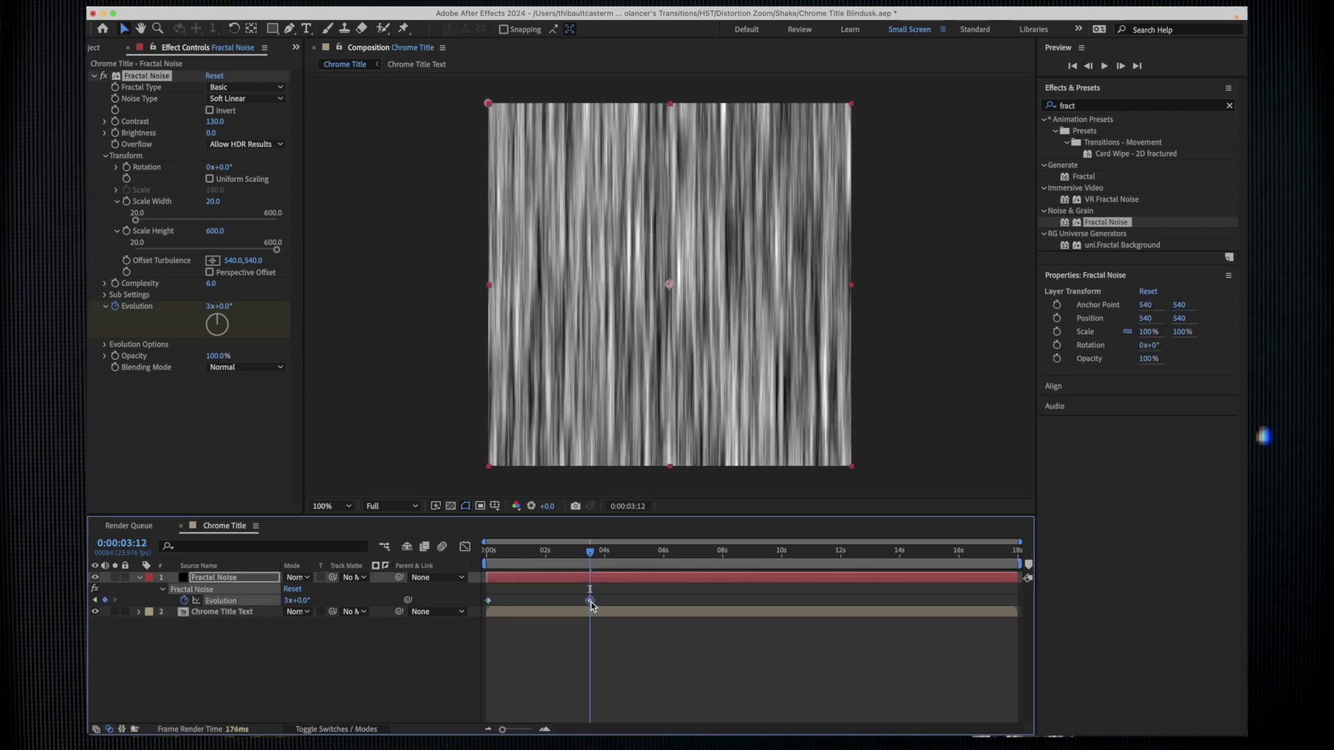
Step: Preview the animated noise and rename the solid layer FN
key("space")
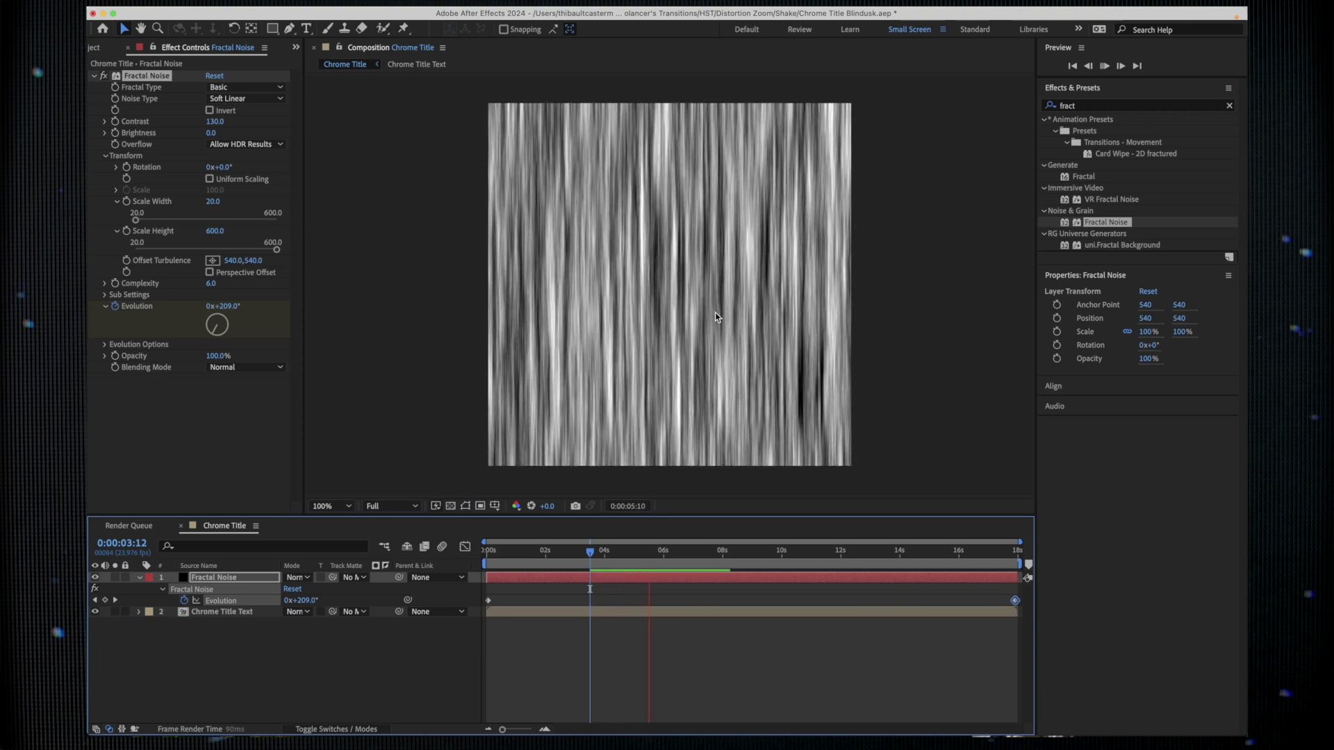
key("space")
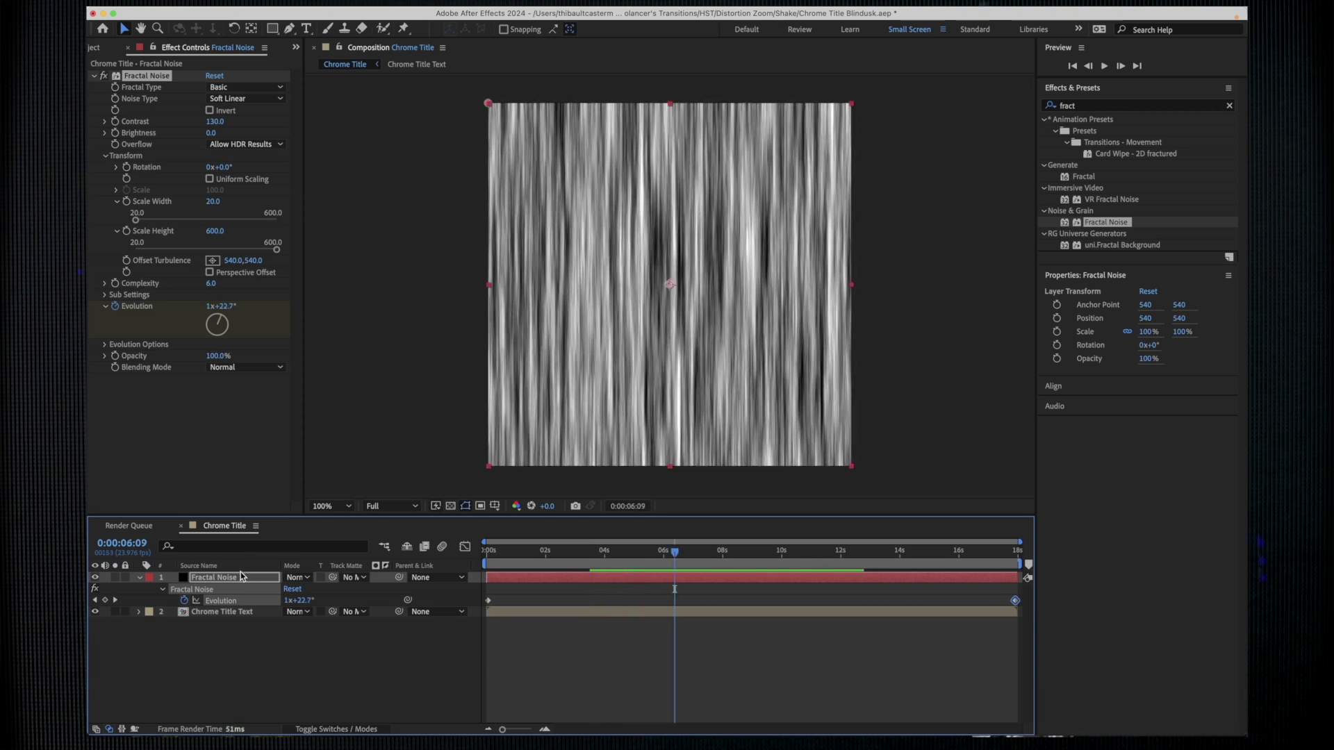
right_click(241, 577)
left_click(274, 664)
type("FN")
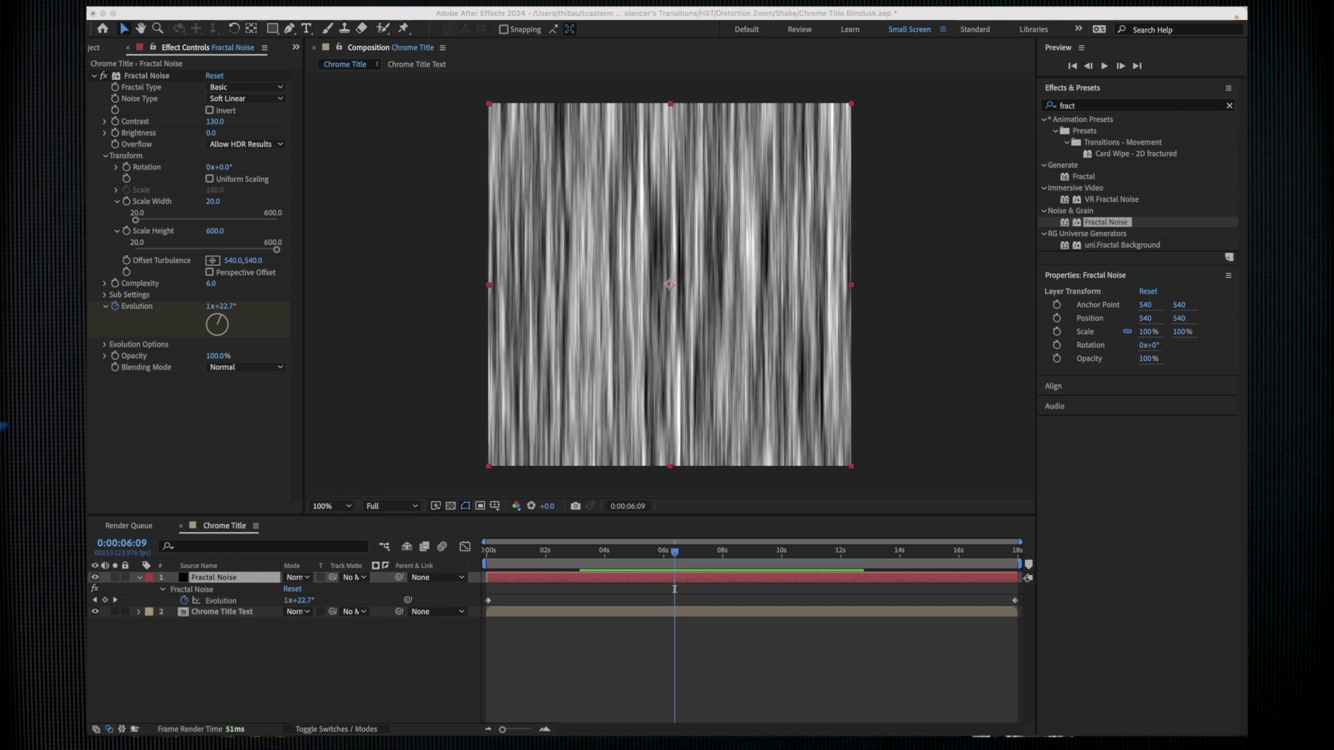
Step: Apply CC Glass to FN, using Chrome Title Text's alpha as the bump map
left_click(1072, 105)
type("cc gl")
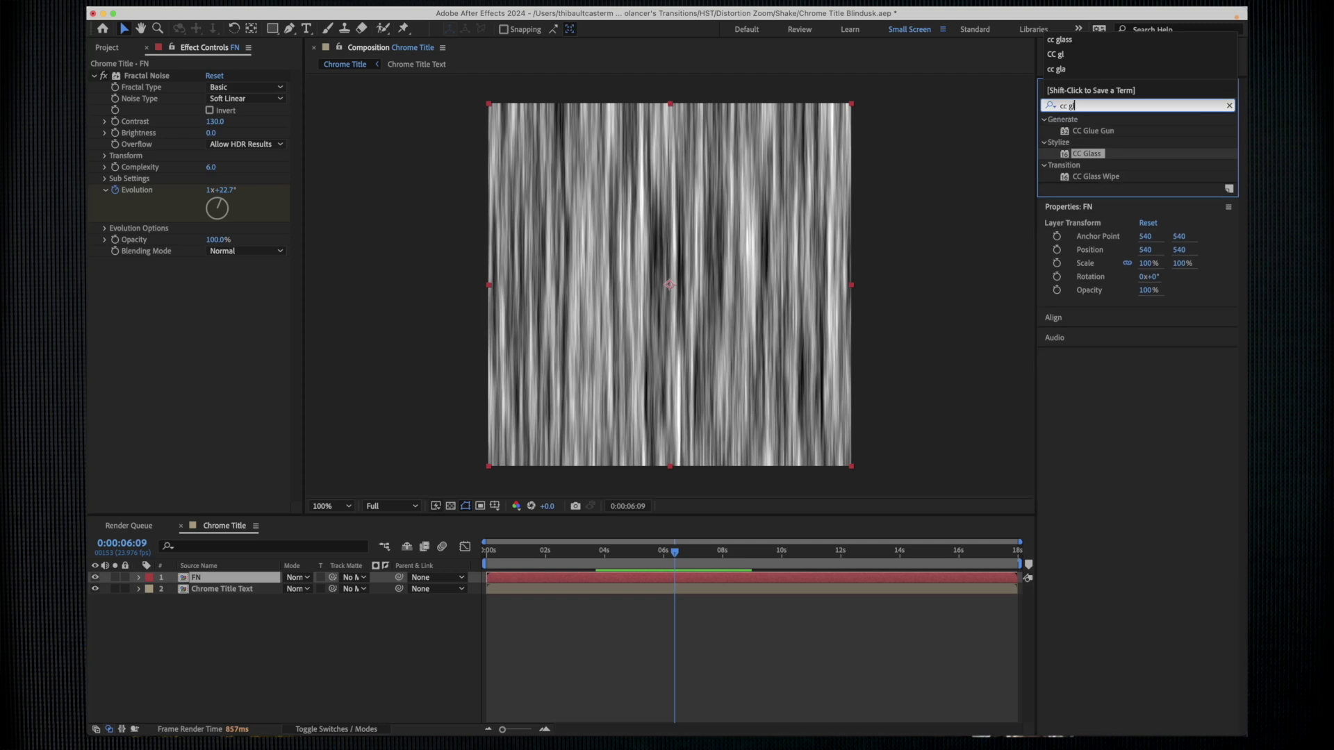
type("a")
double_click(1090, 131)
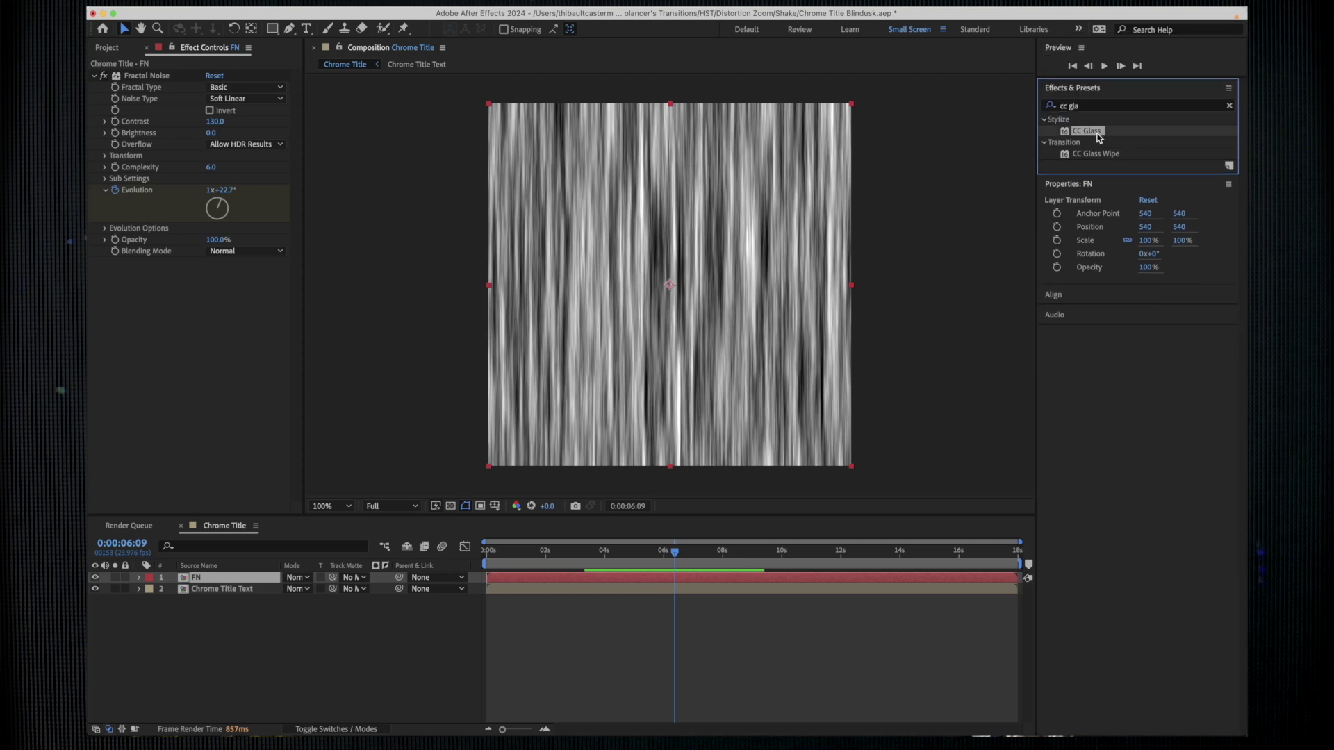
left_click_drag(1090, 130, 664, 579)
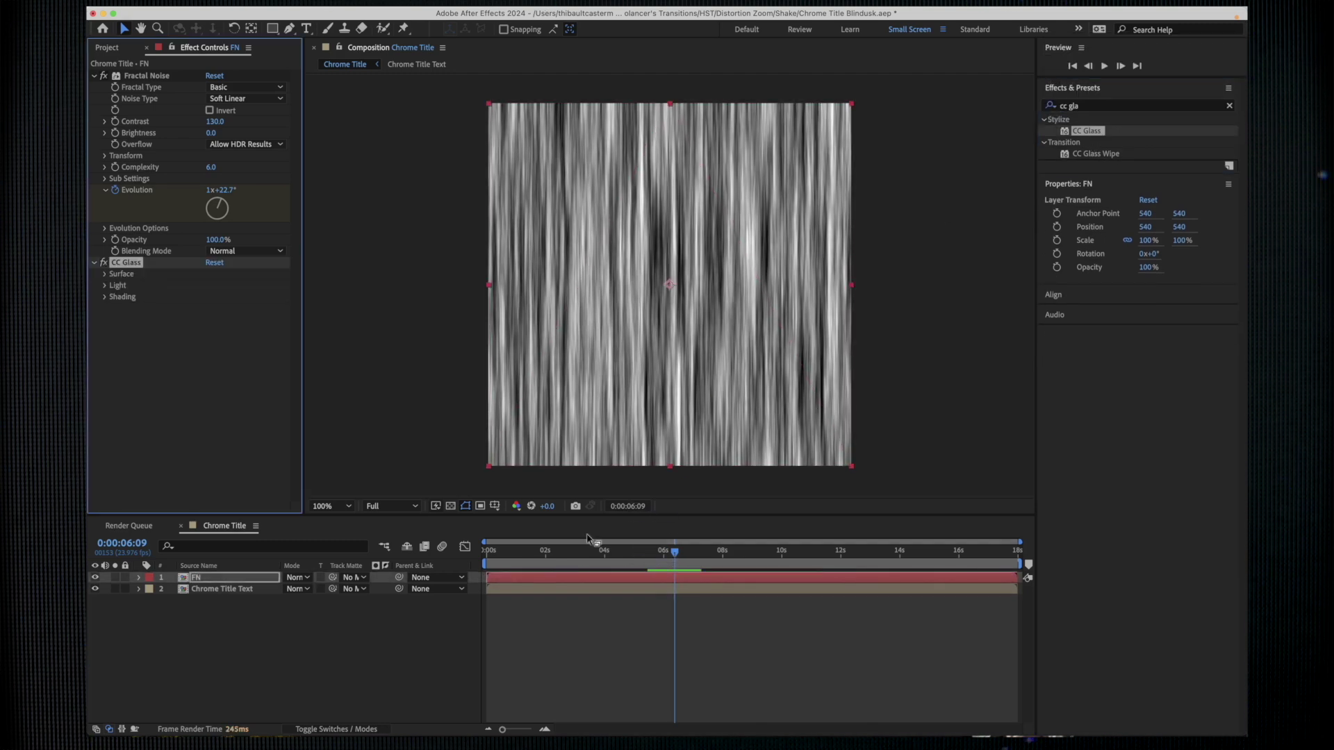
left_click(105, 275)
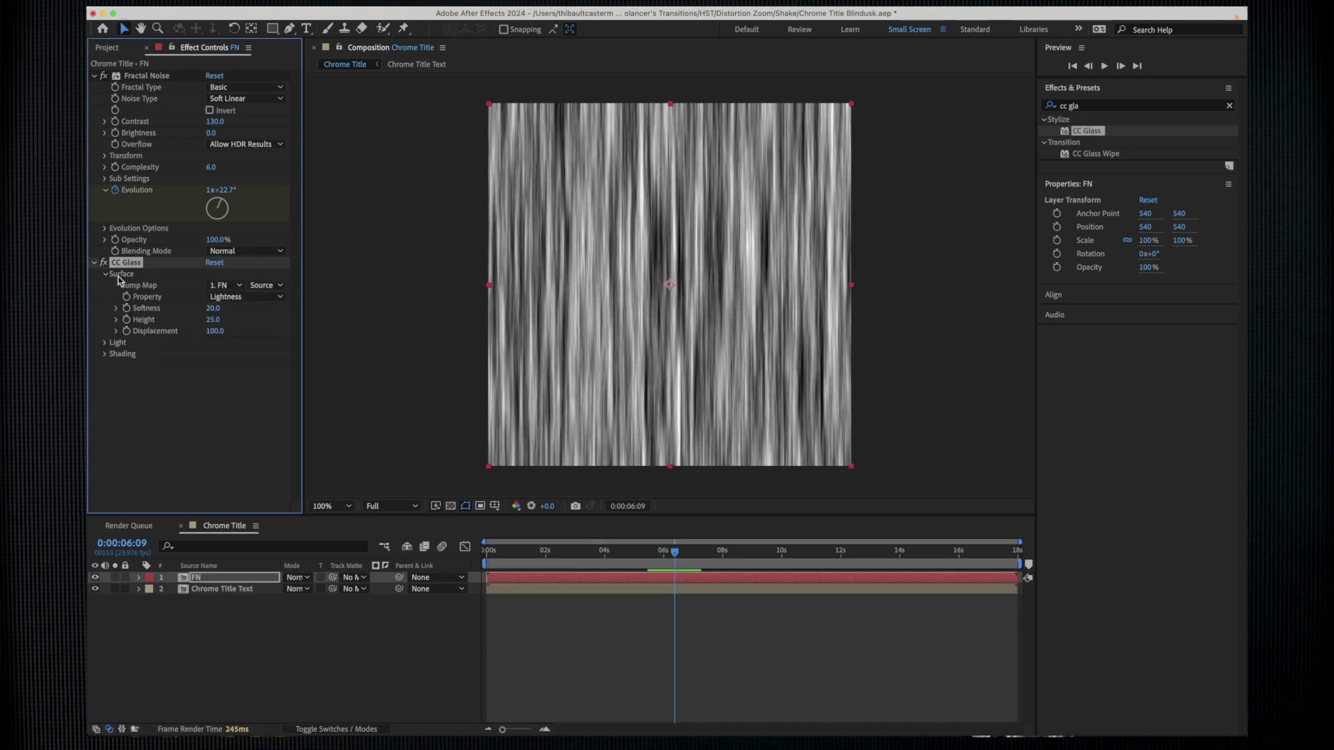
left_click(219, 286)
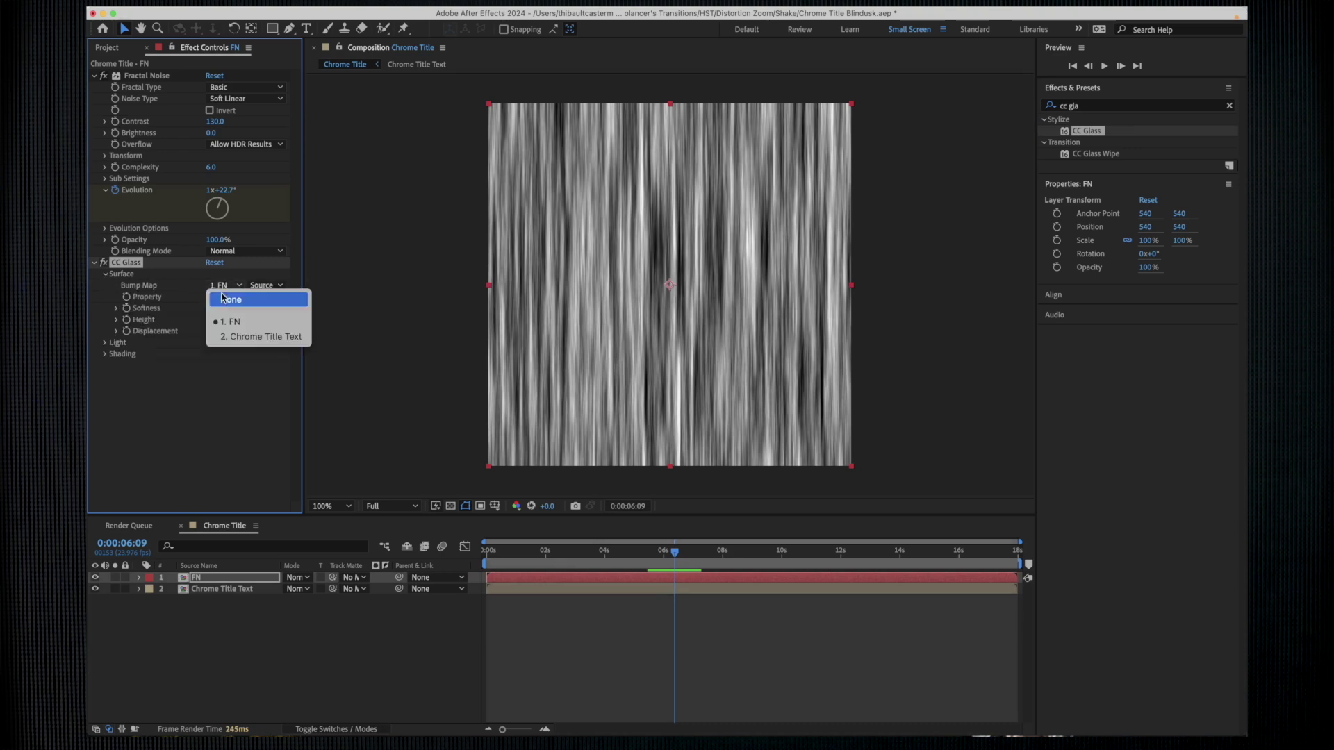
left_click(246, 337)
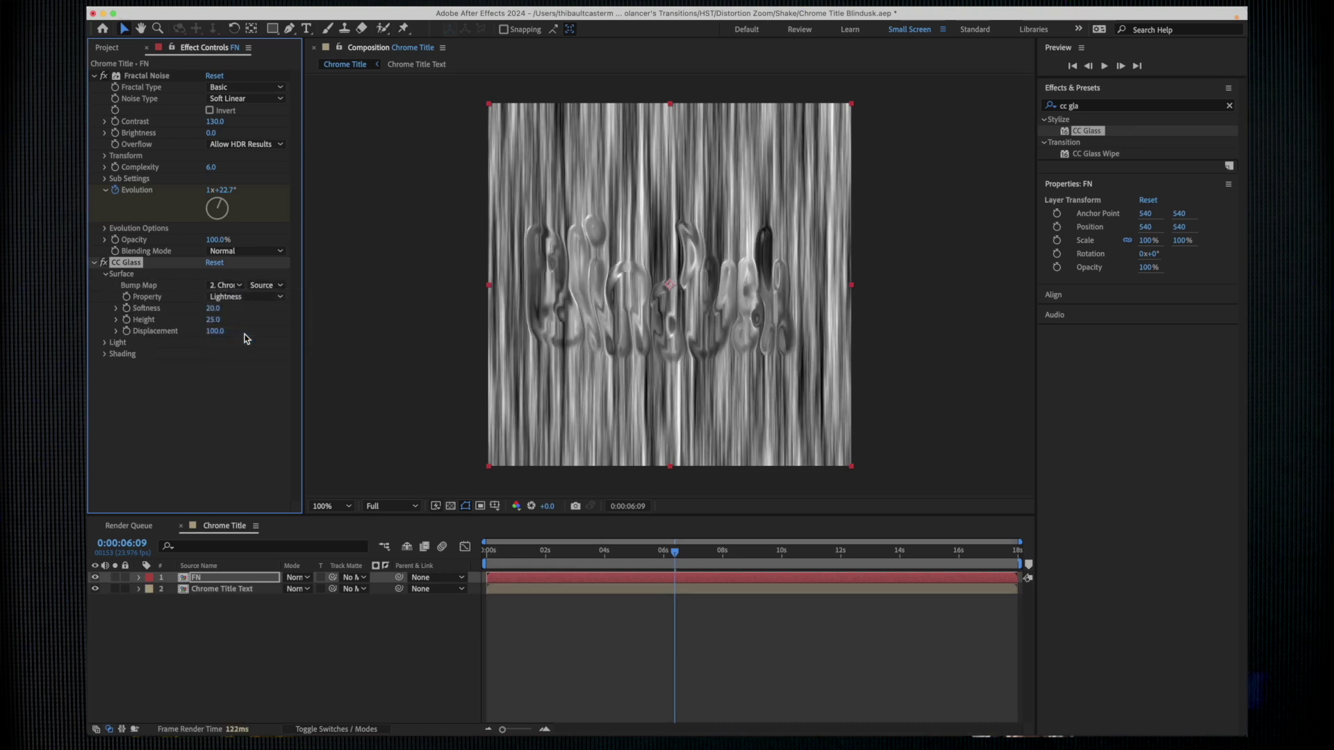
left_click(241, 298)
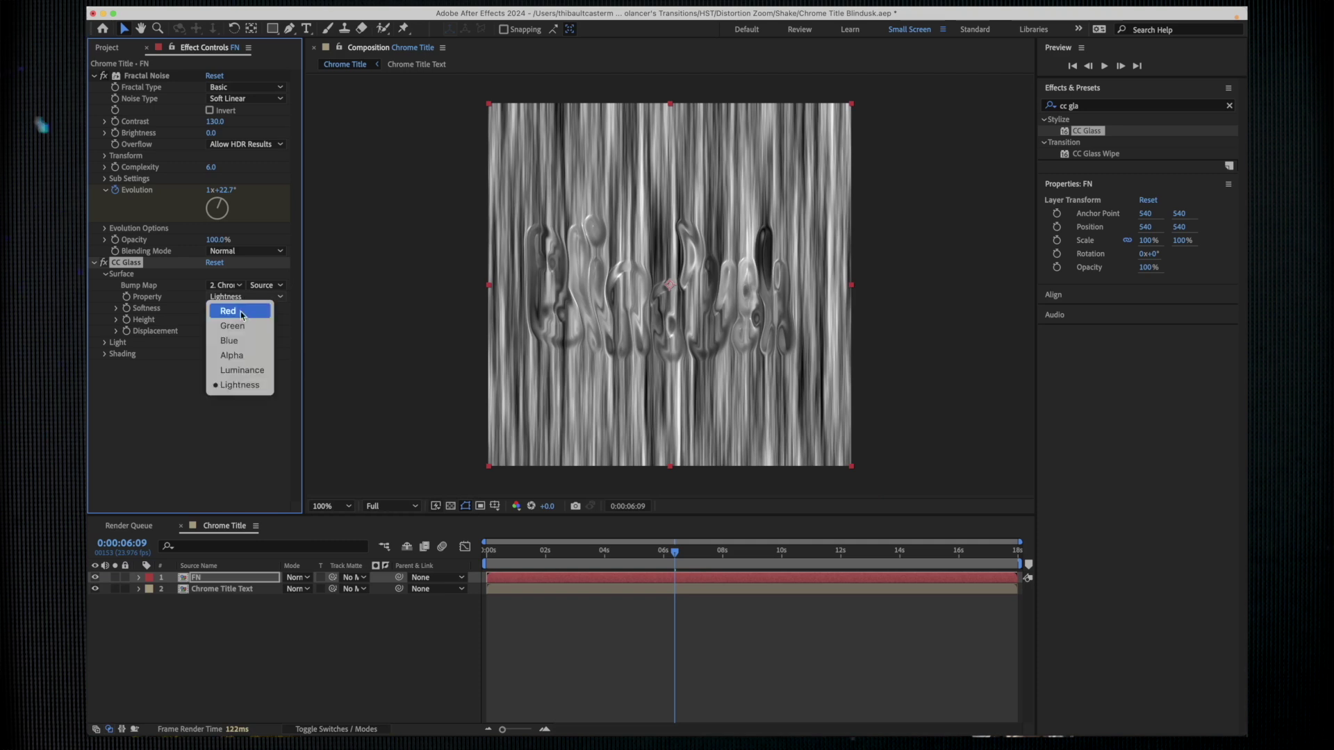
left_click(231, 355)
Step: Set CC Glass Softness 30, Height 34 and Displacement 131
left_click(214, 308)
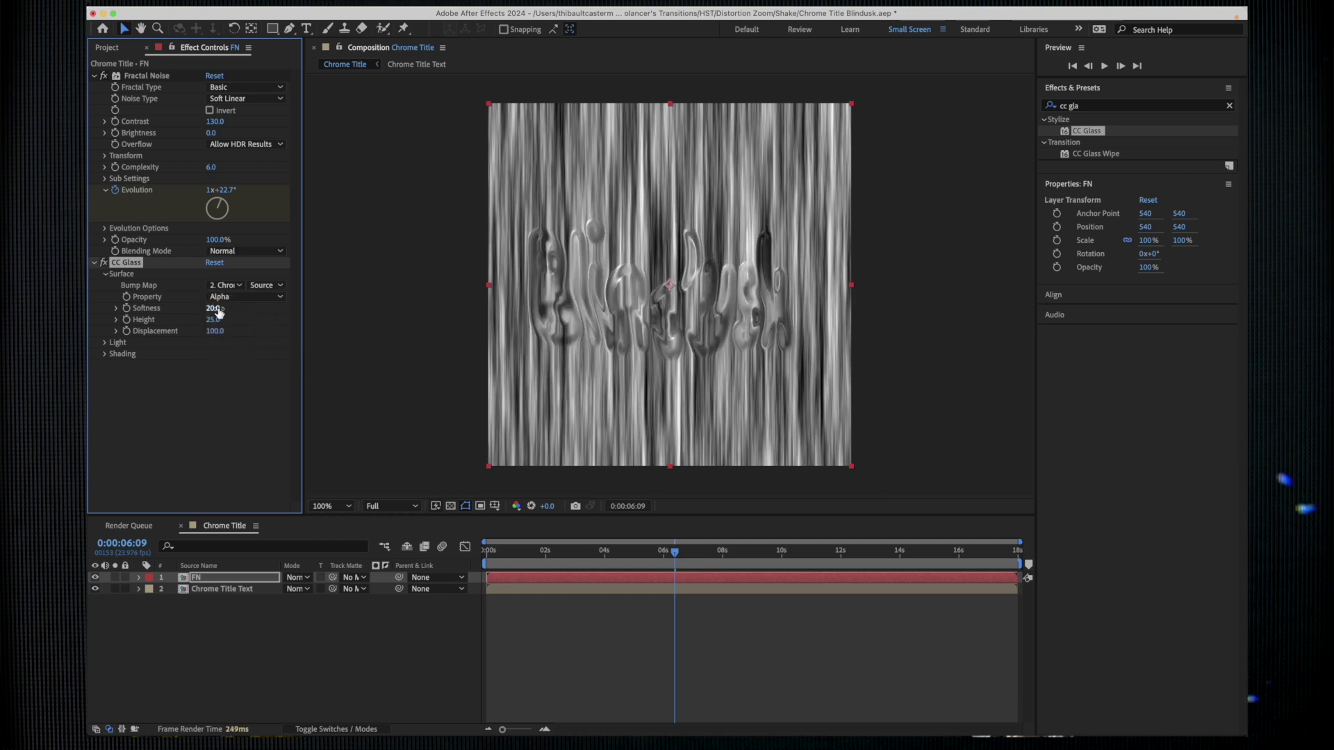
type("30")
key("Return")
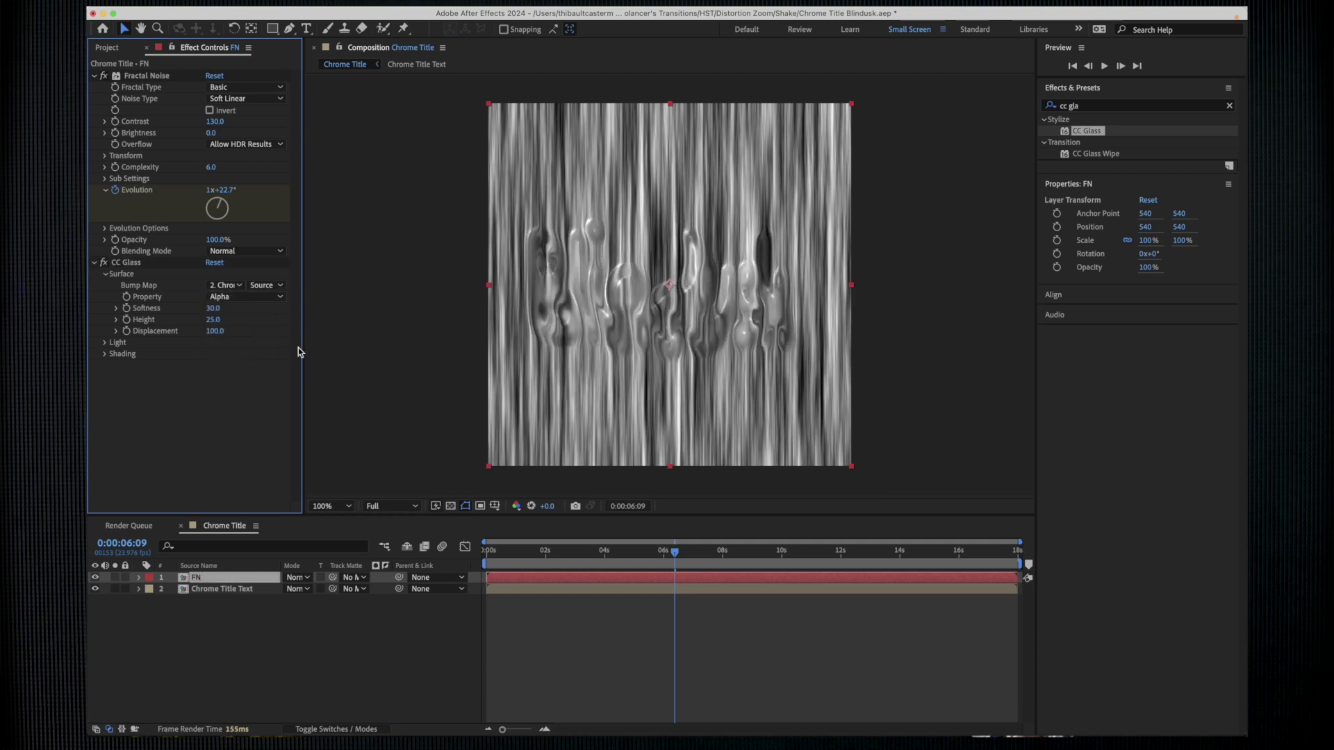
left_click_drag(214, 319, 217, 319)
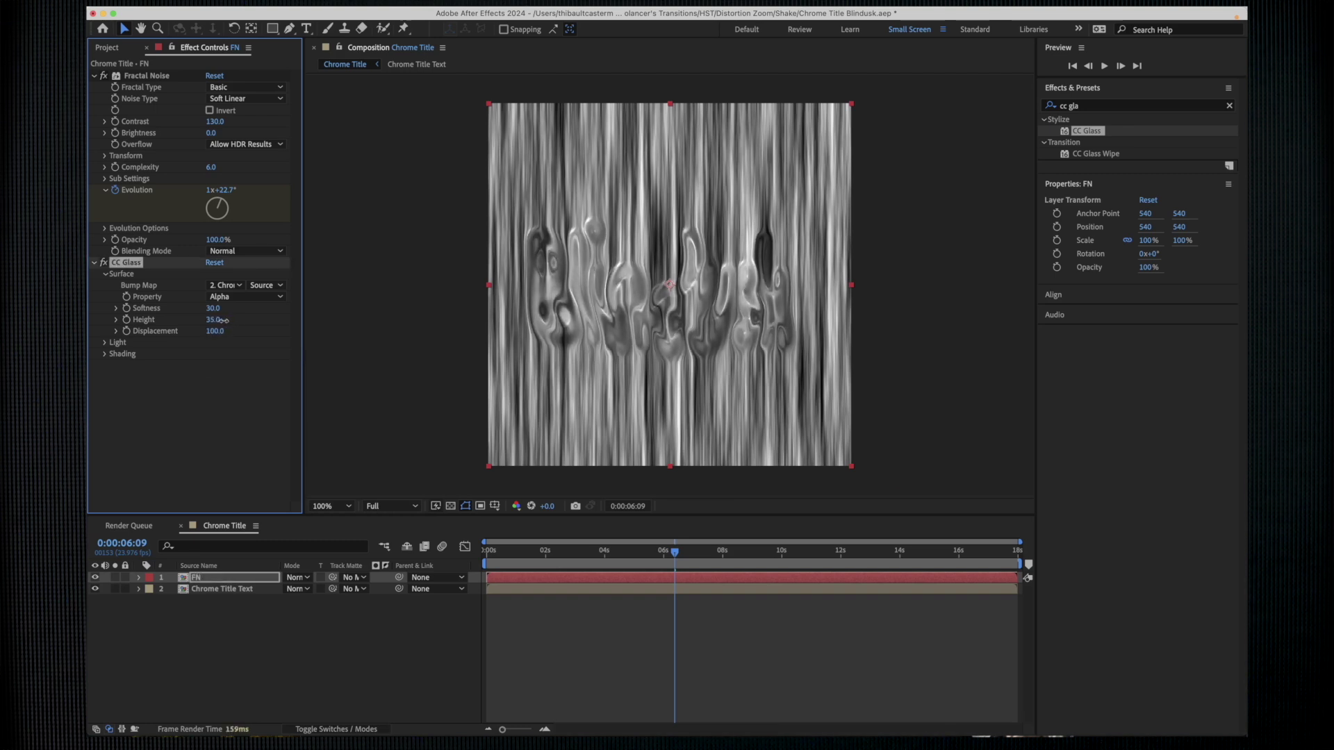
left_click_drag(219, 319, 218, 319)
left_click_drag(217, 331, 235, 334)
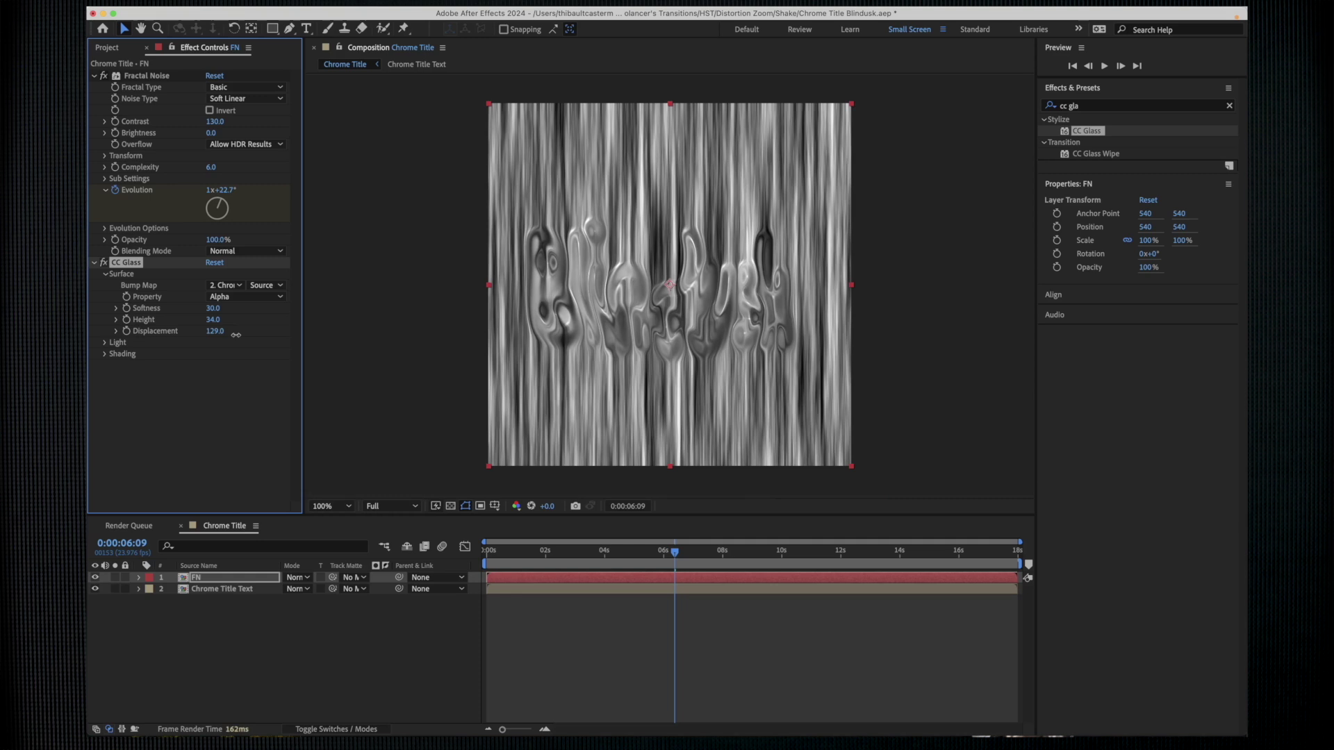
left_click_drag(236, 335, 238, 335)
left_click(1051, 105)
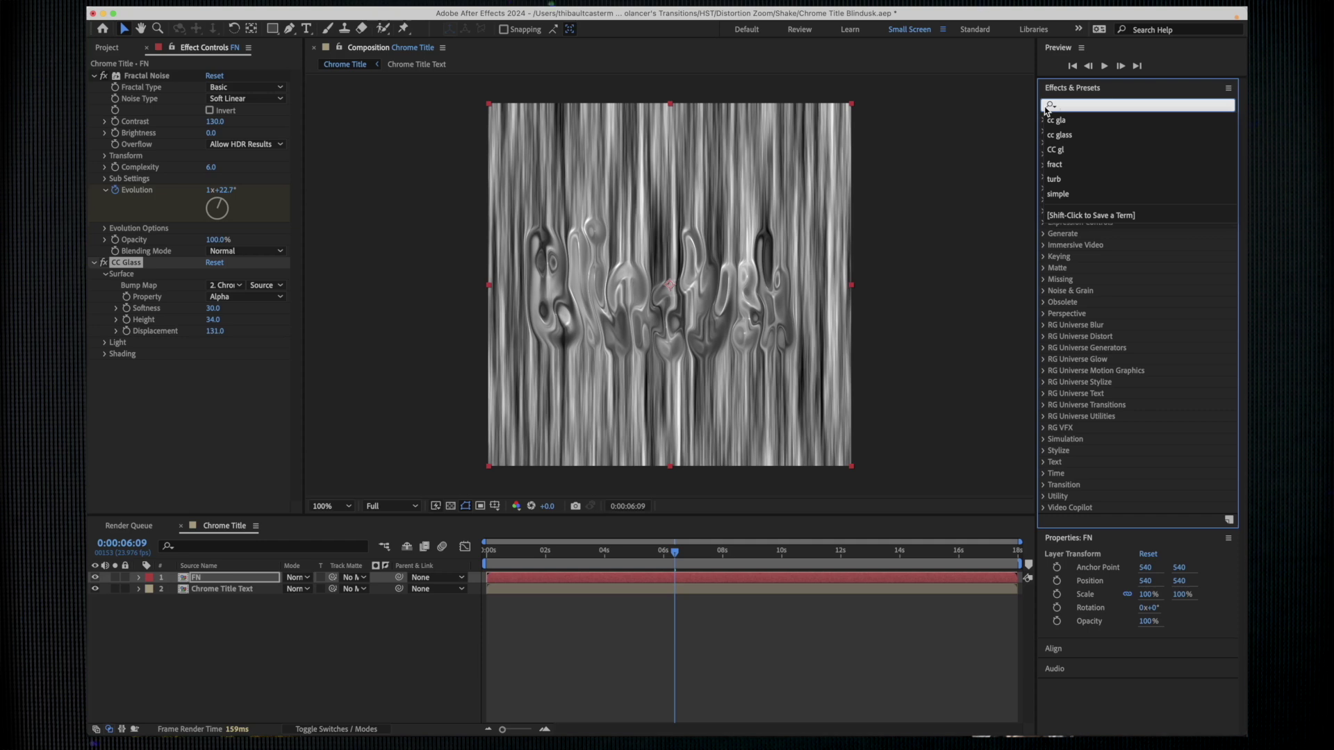
type("cc blo")
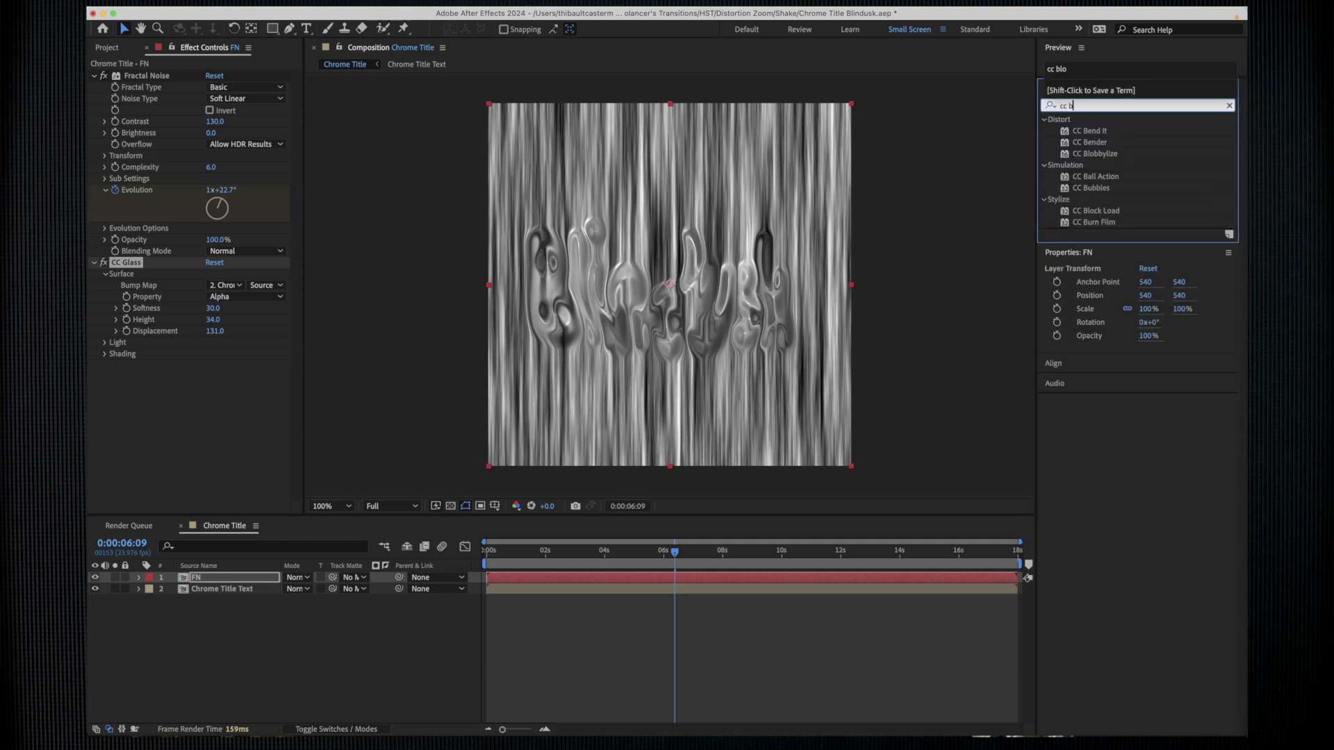
Step: Apply CC Blobbylize to FN with Chrome Title Text as the blob layer
double_click(1094, 130)
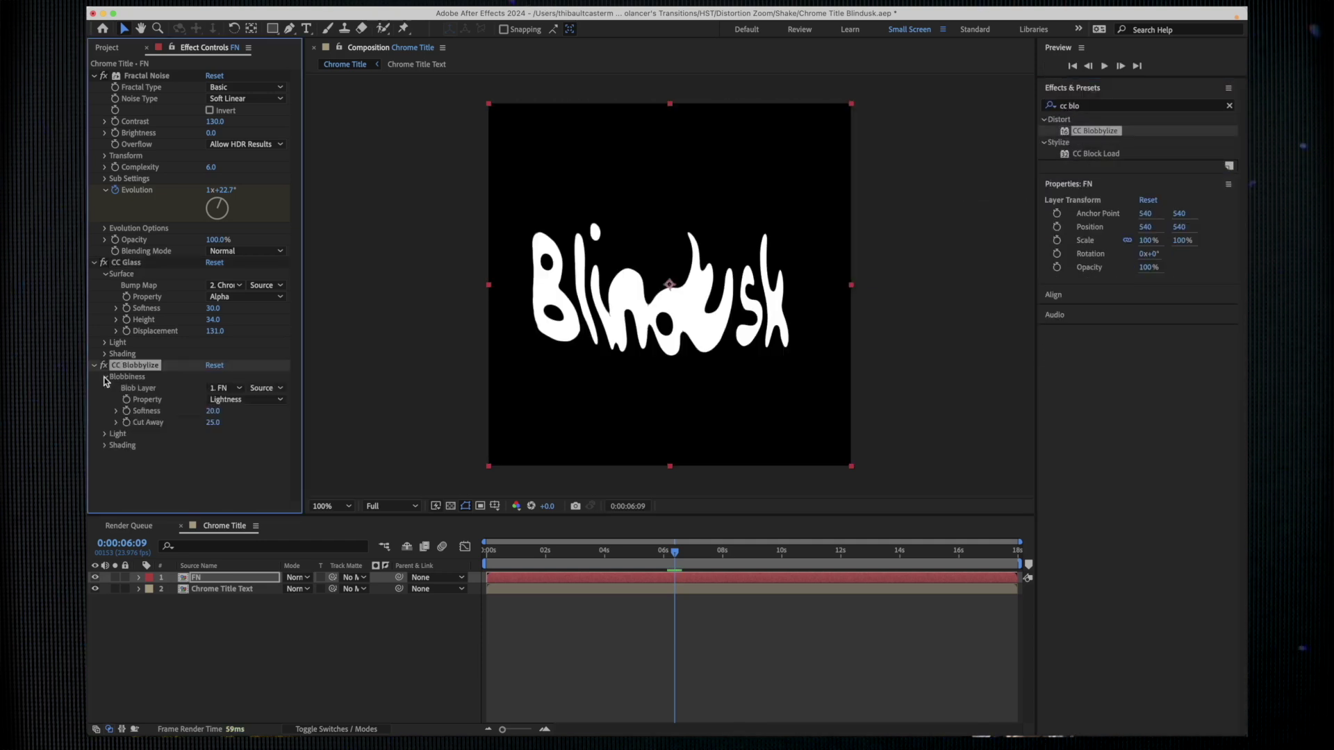
left_click(105, 376)
left_click(224, 389)
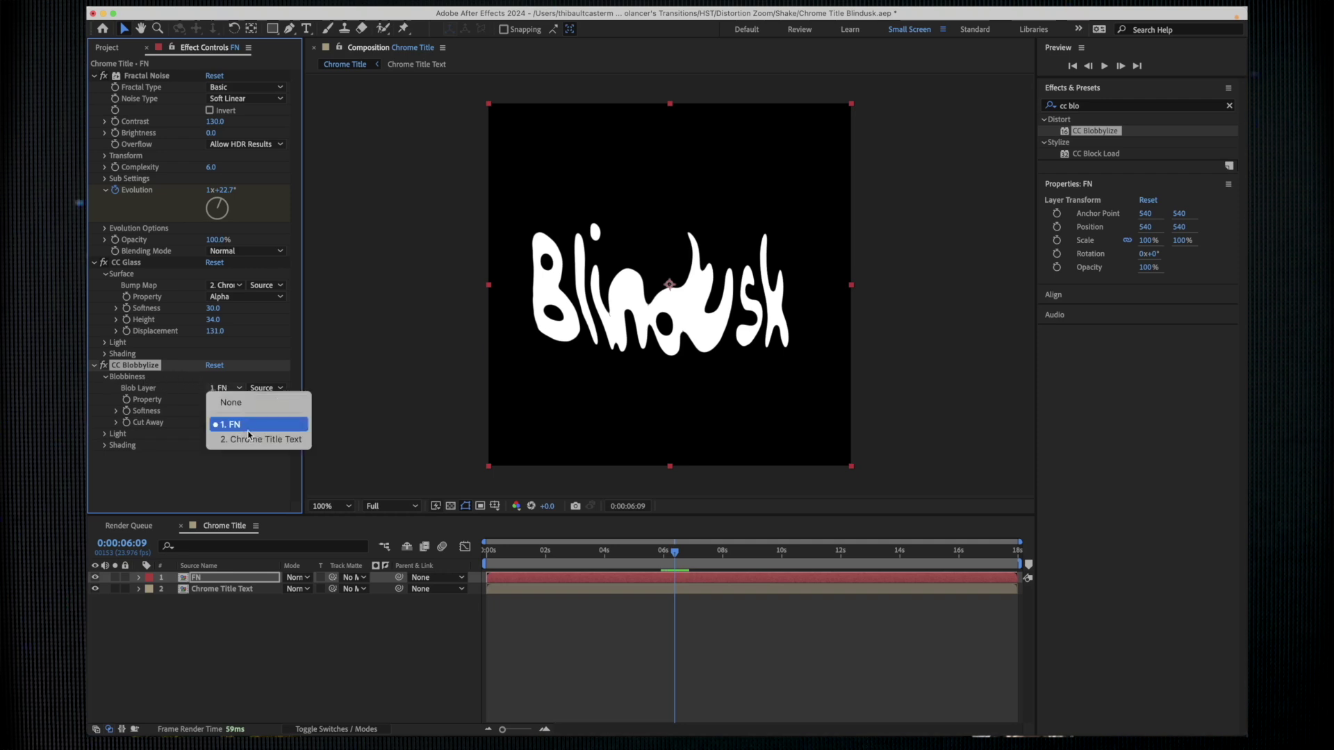
left_click(264, 438)
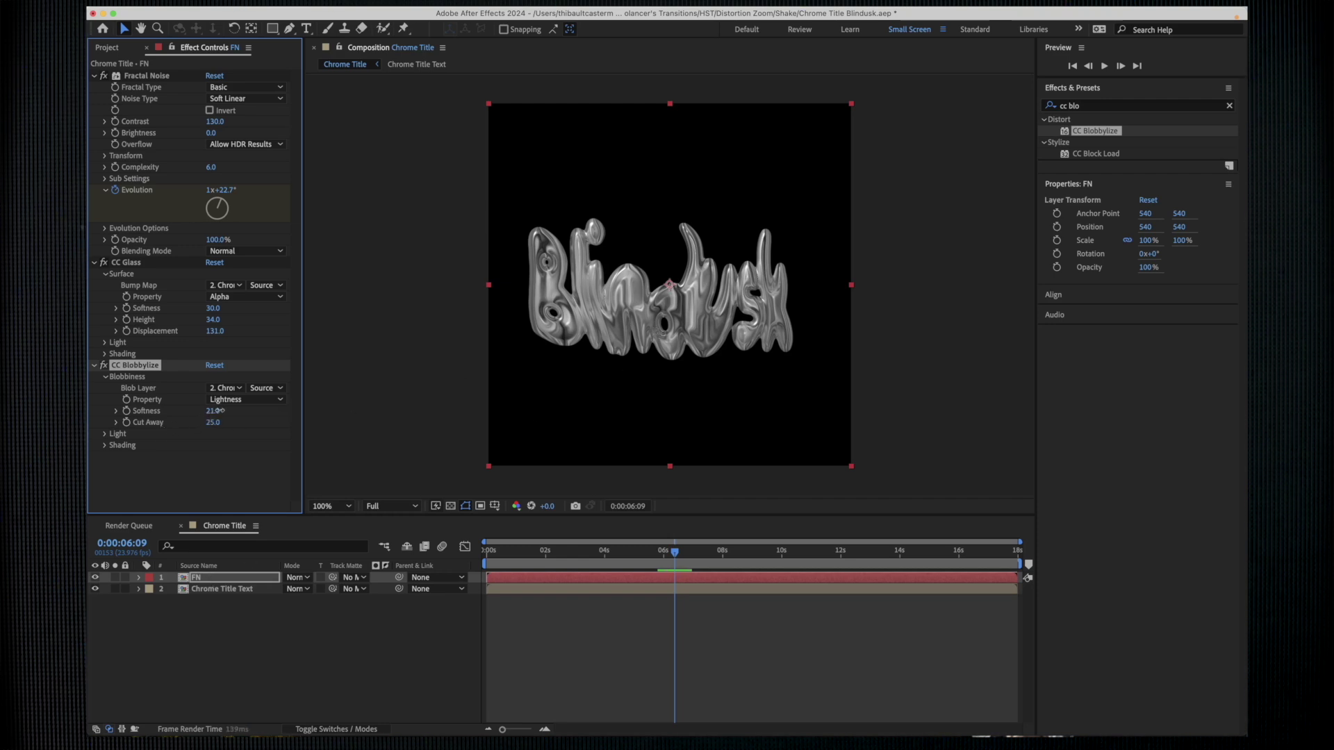
Step: Set Blobbylize Softness 8.6 and Cut Away 59, then return to the comp start
left_click_drag(219, 411, 176, 417)
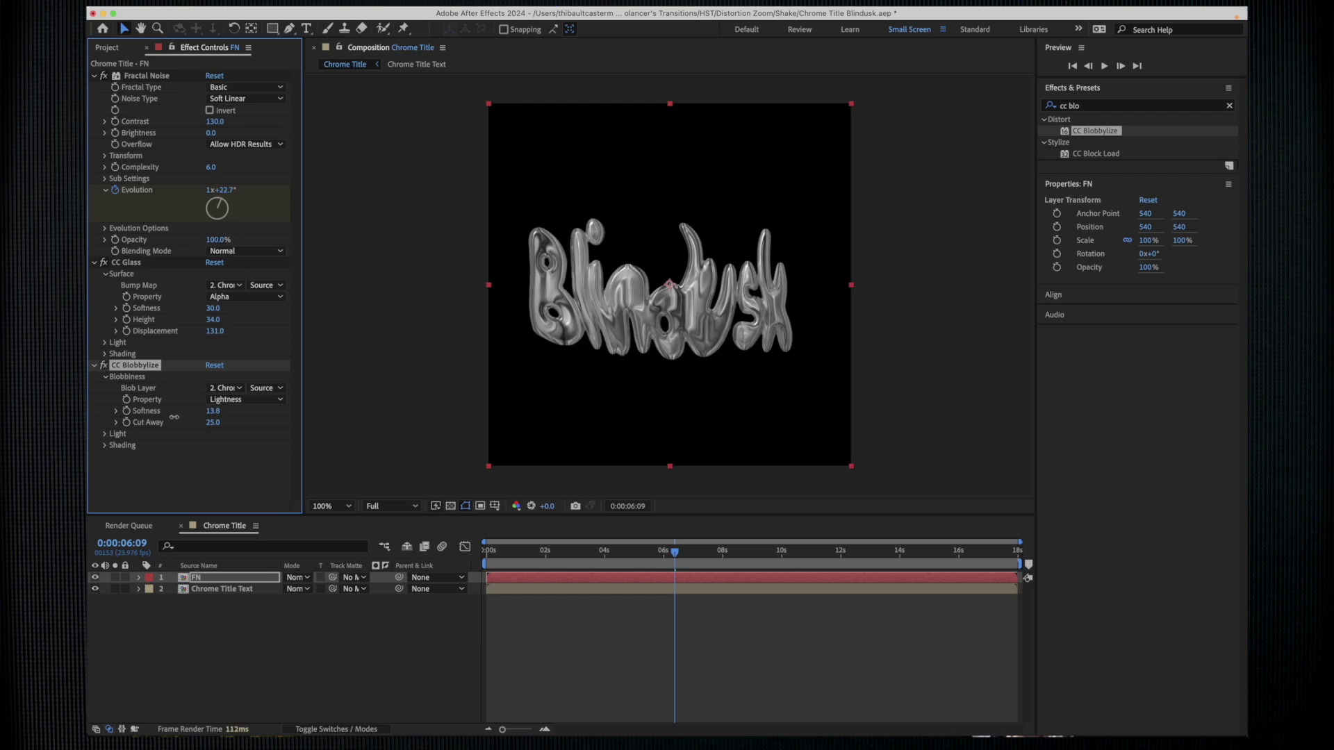
left_click_drag(167, 419, 138, 420)
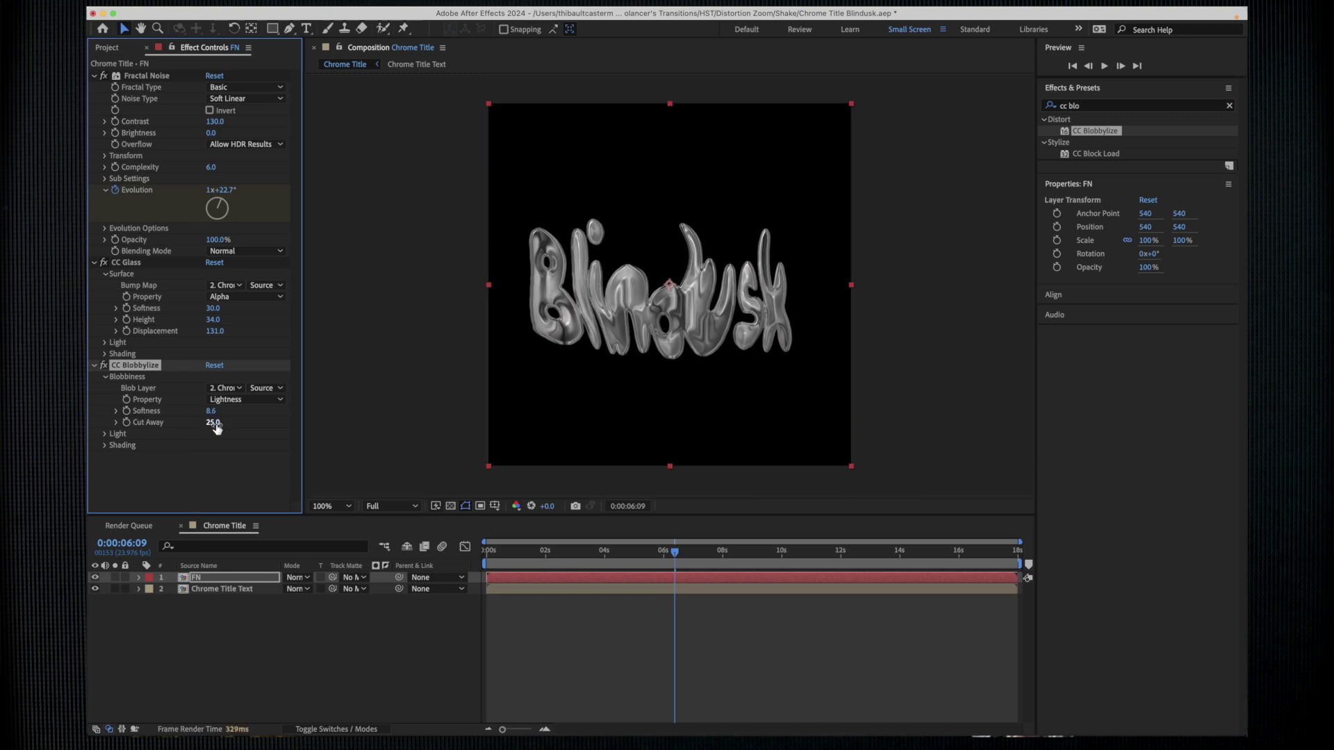
left_click_drag(215, 423, 225, 423)
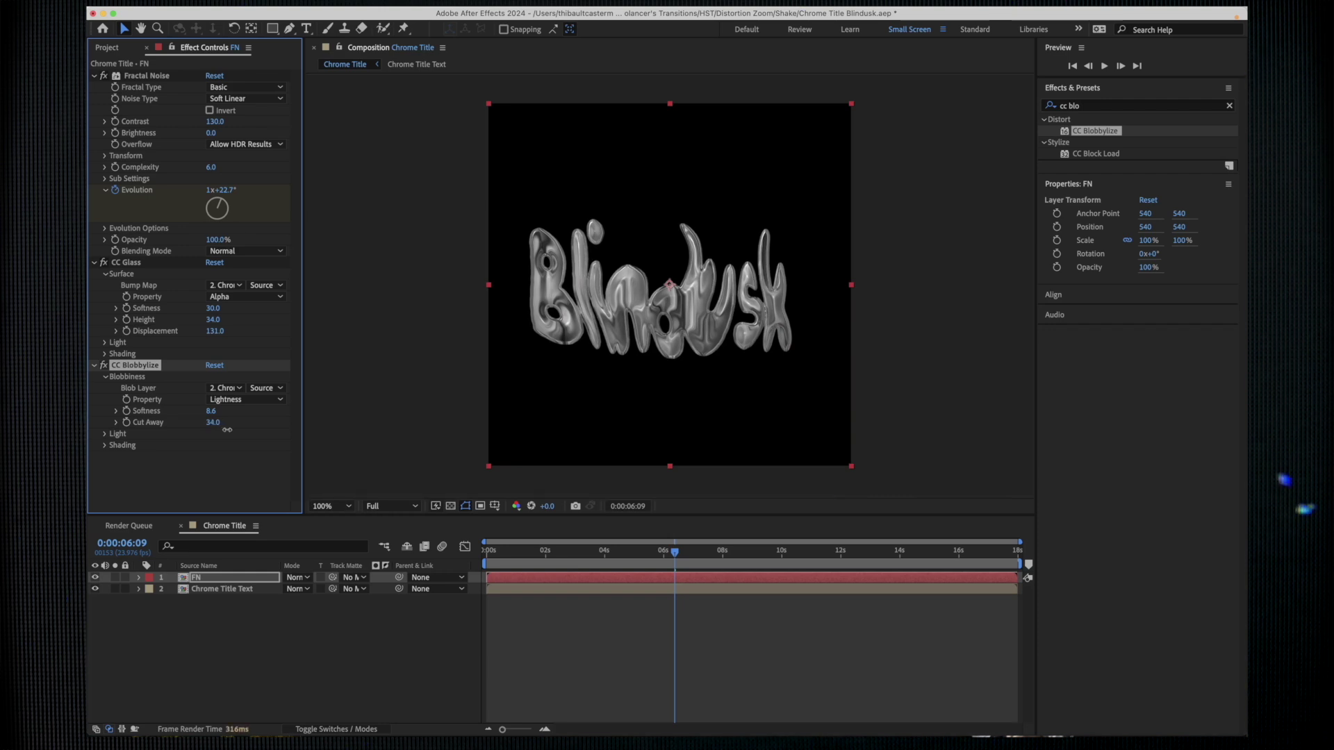
left_click_drag(226, 427, 239, 429)
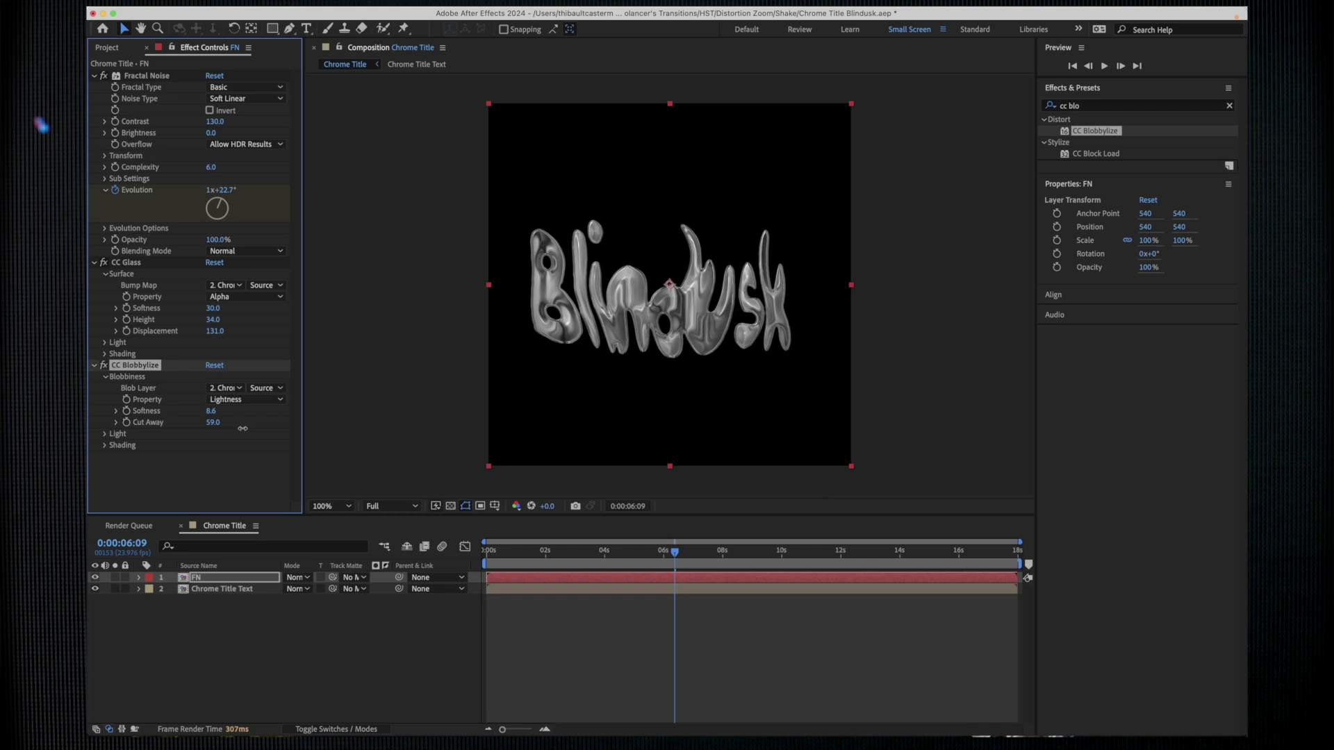
left_click_drag(675, 550, 486, 551)
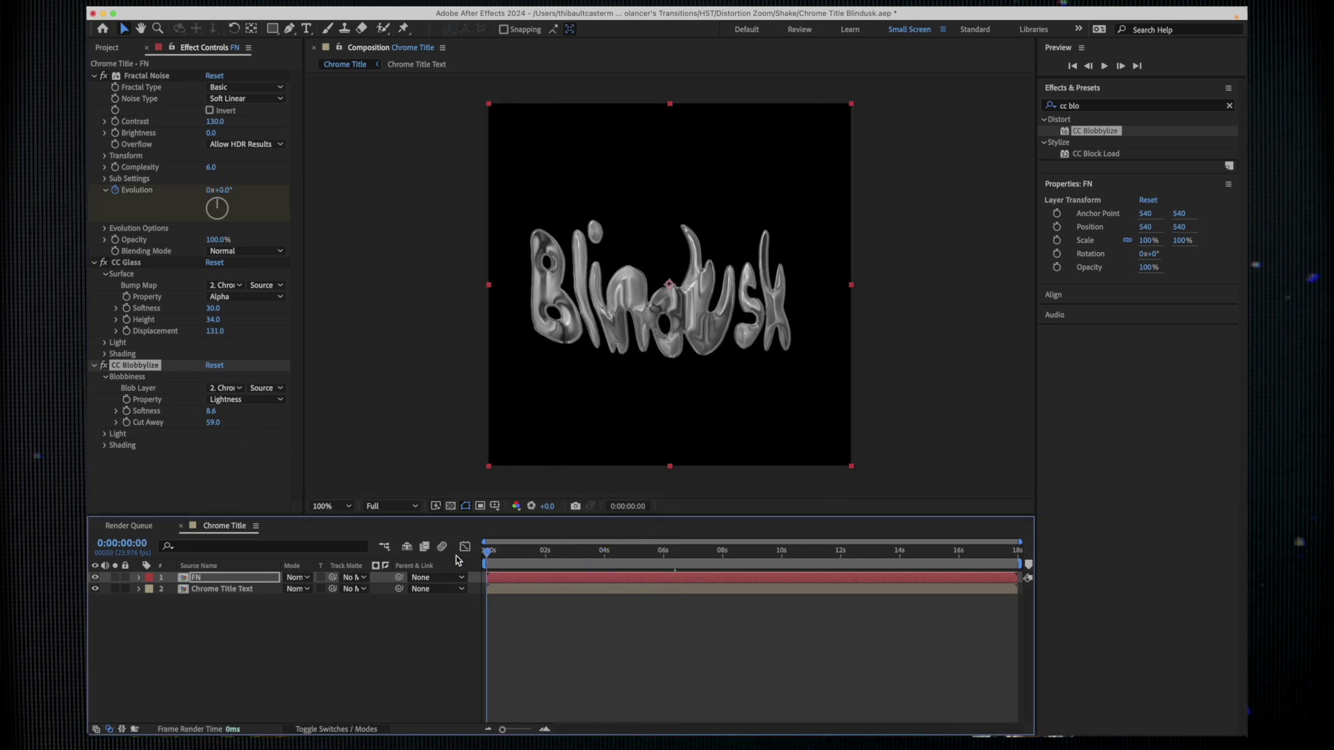
left_click(392, 506)
left_click(391, 581)
key("space")
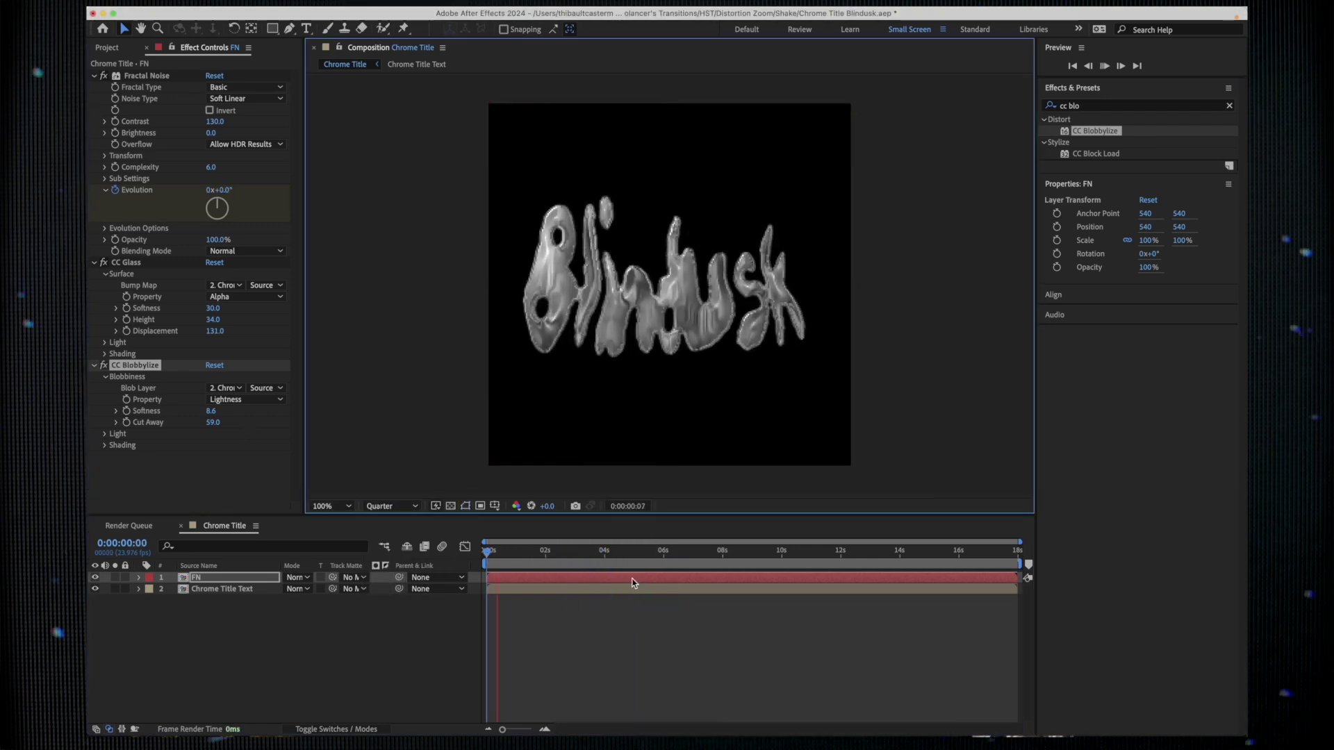
left_click(392, 505)
left_click(393, 540)
key("space")
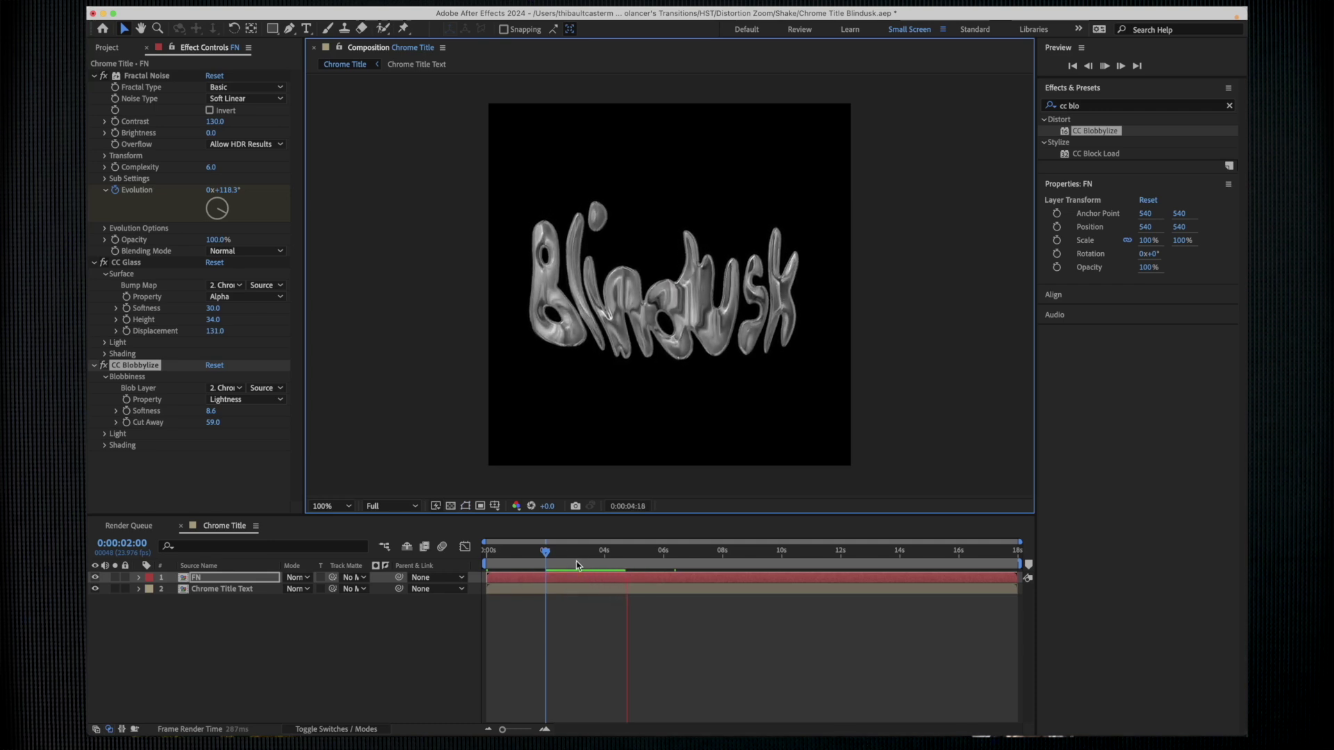
left_click(557, 551)
key("space")
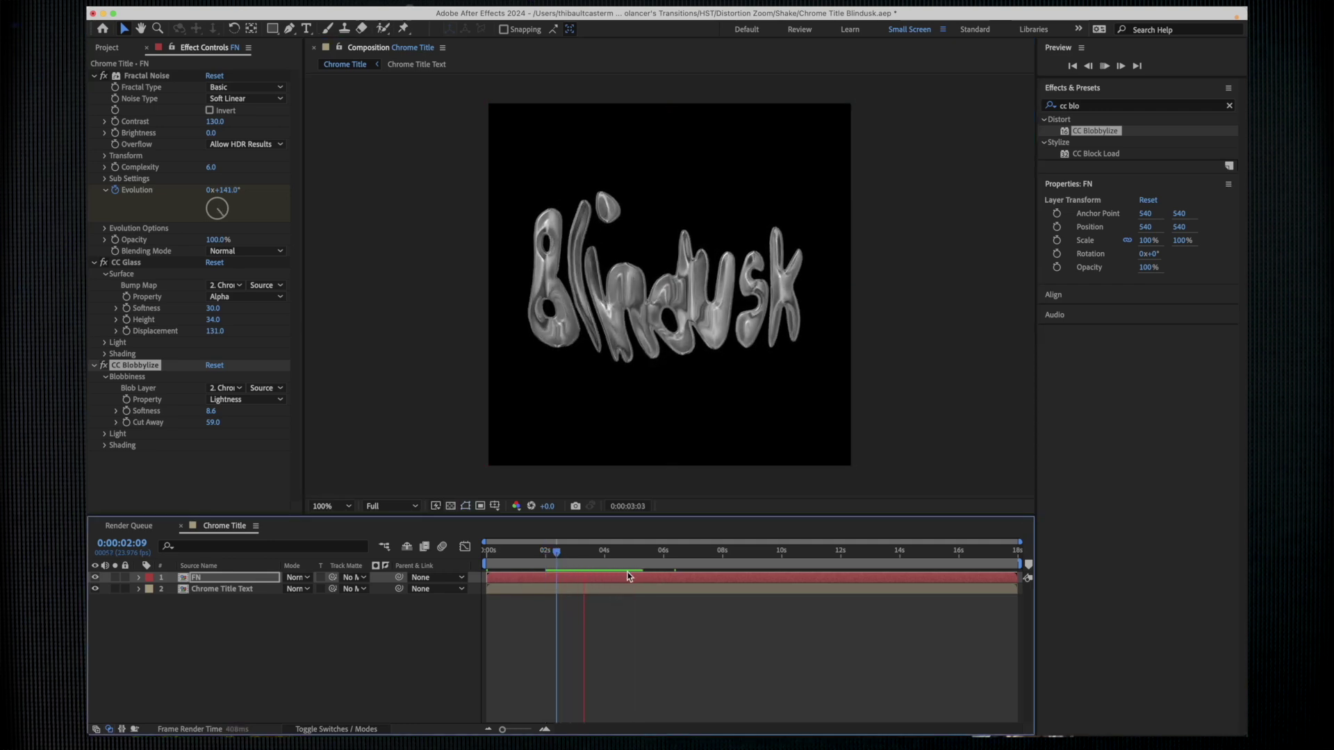
key("space")
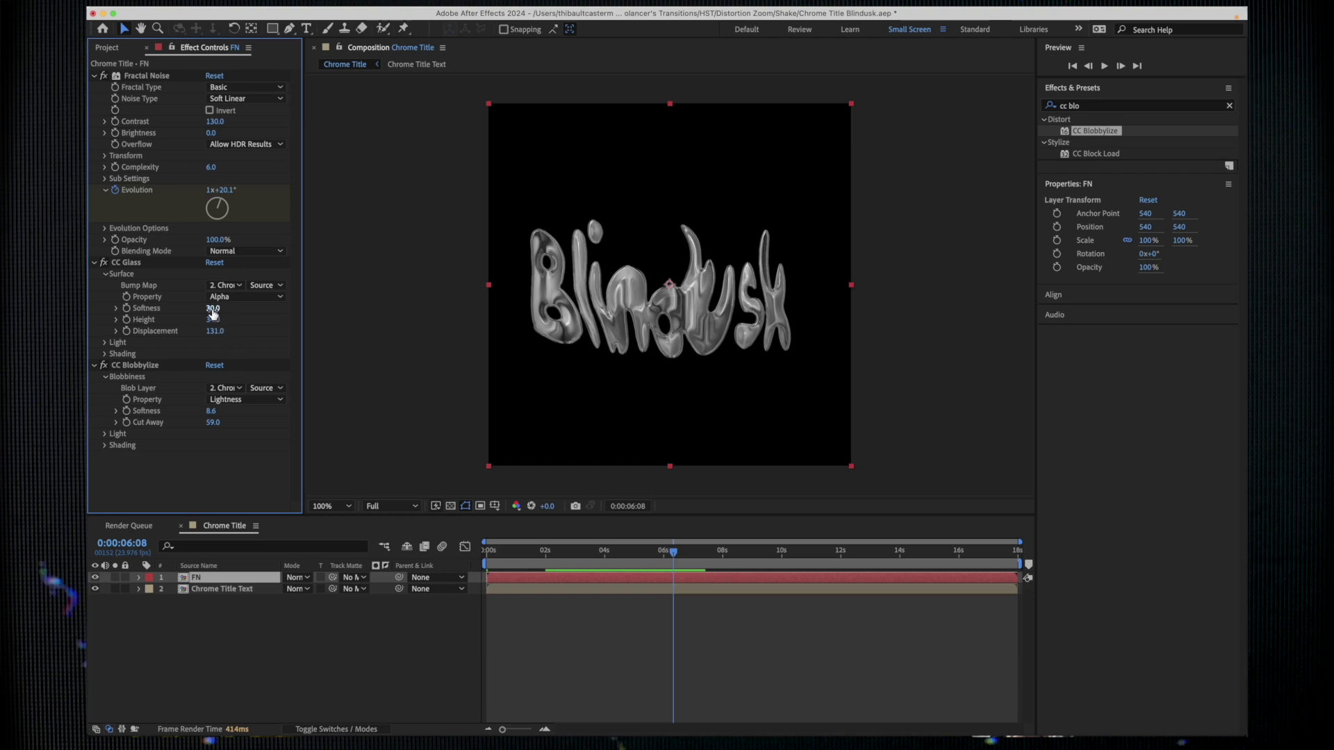
left_click_drag(214, 309, 219, 319)
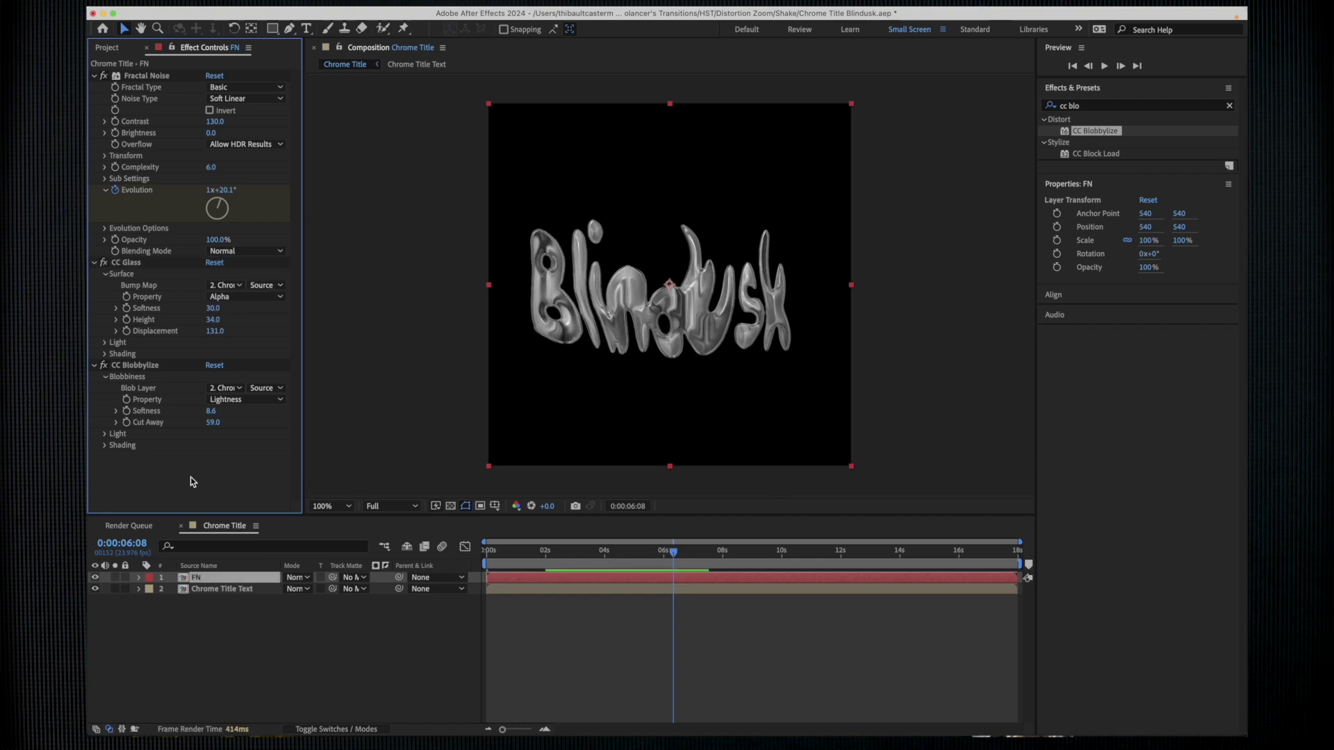
Step: Find Colorama in Effects & Presets and apply it to the FN layer
left_click(1228, 105)
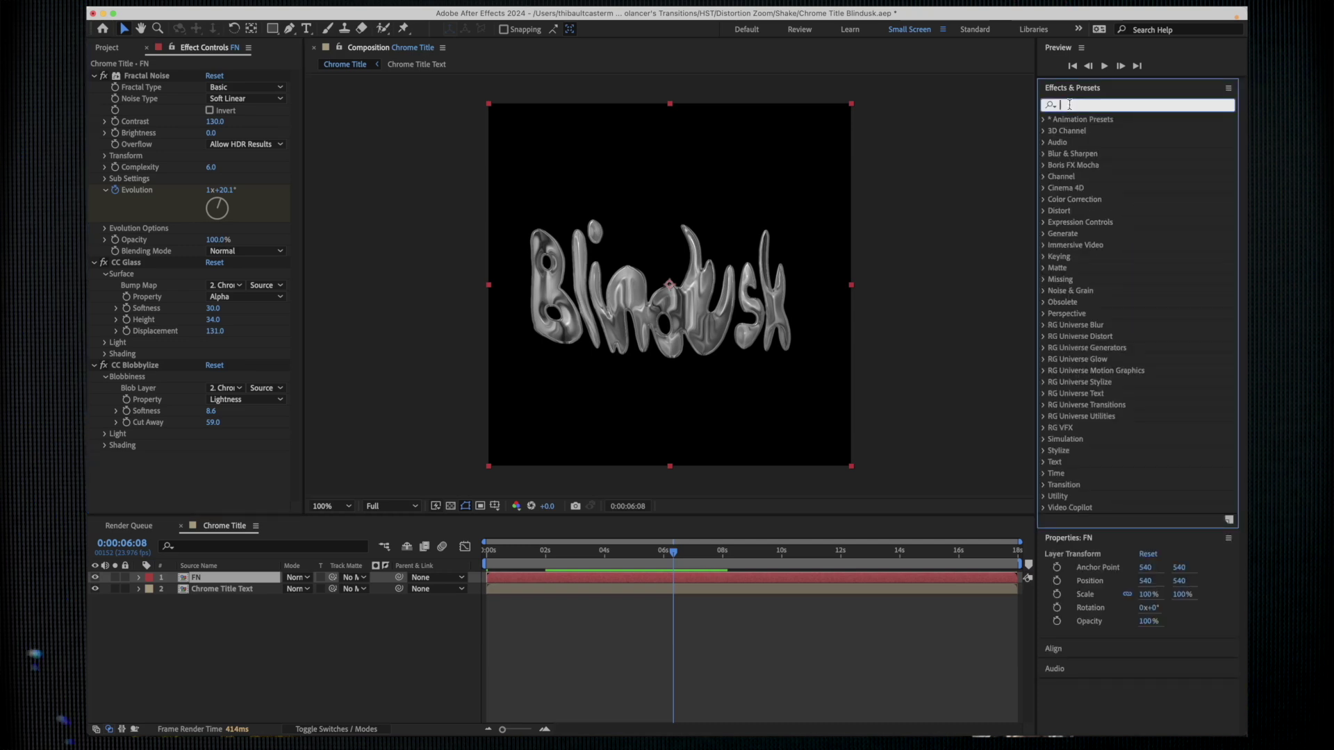
type("colora")
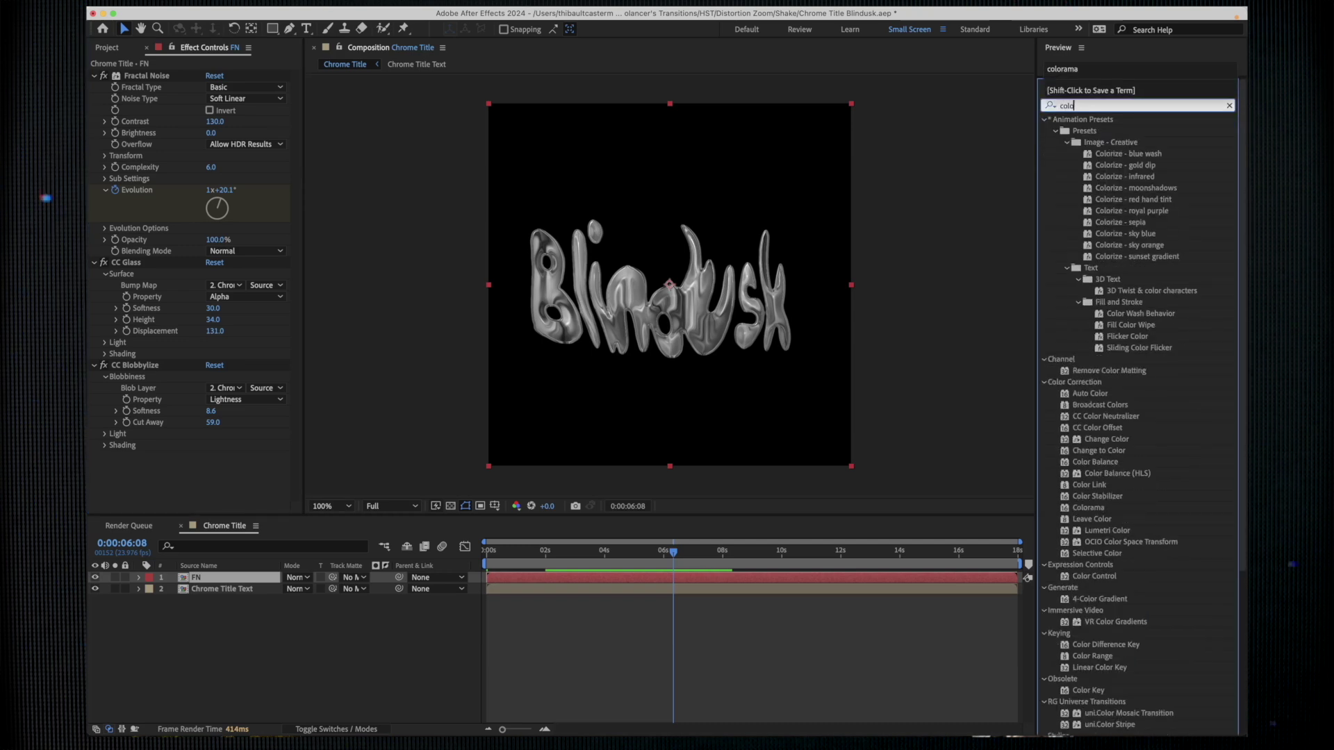
left_click(1091, 131)
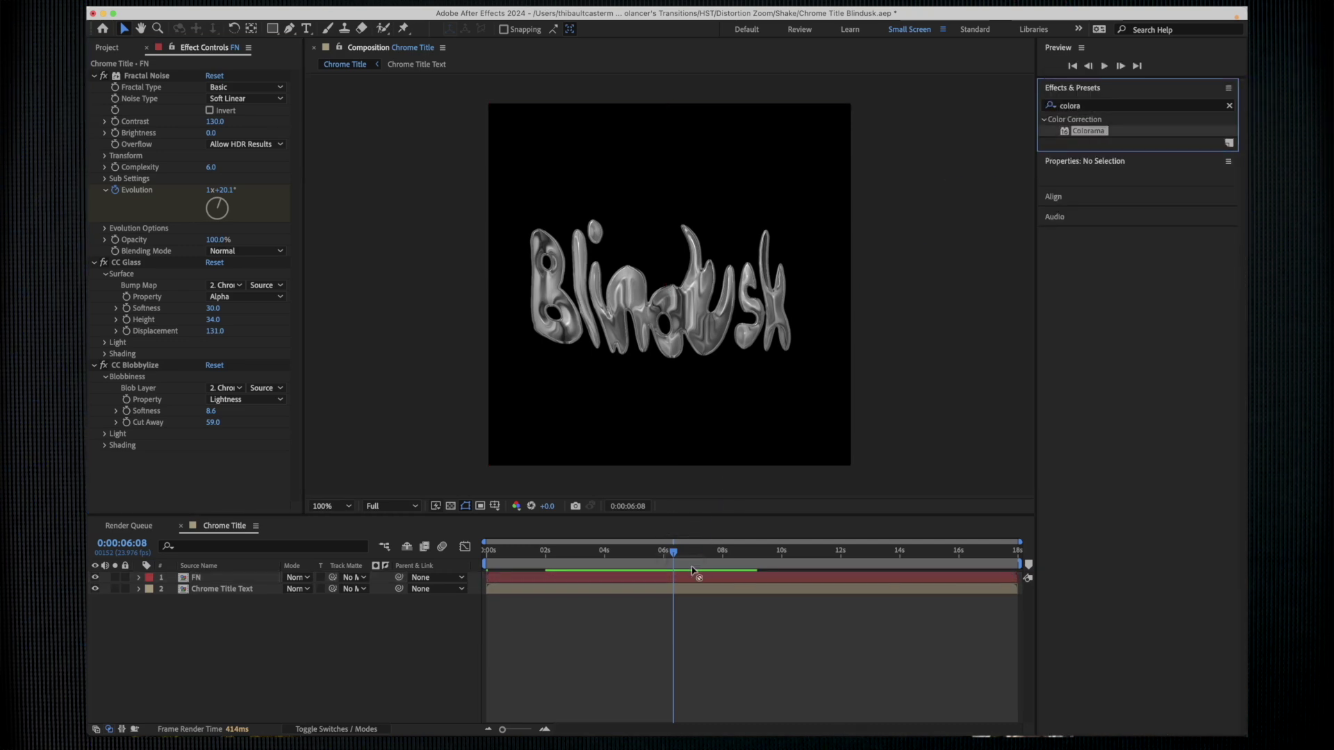
left_click_drag(697, 574, 685, 589)
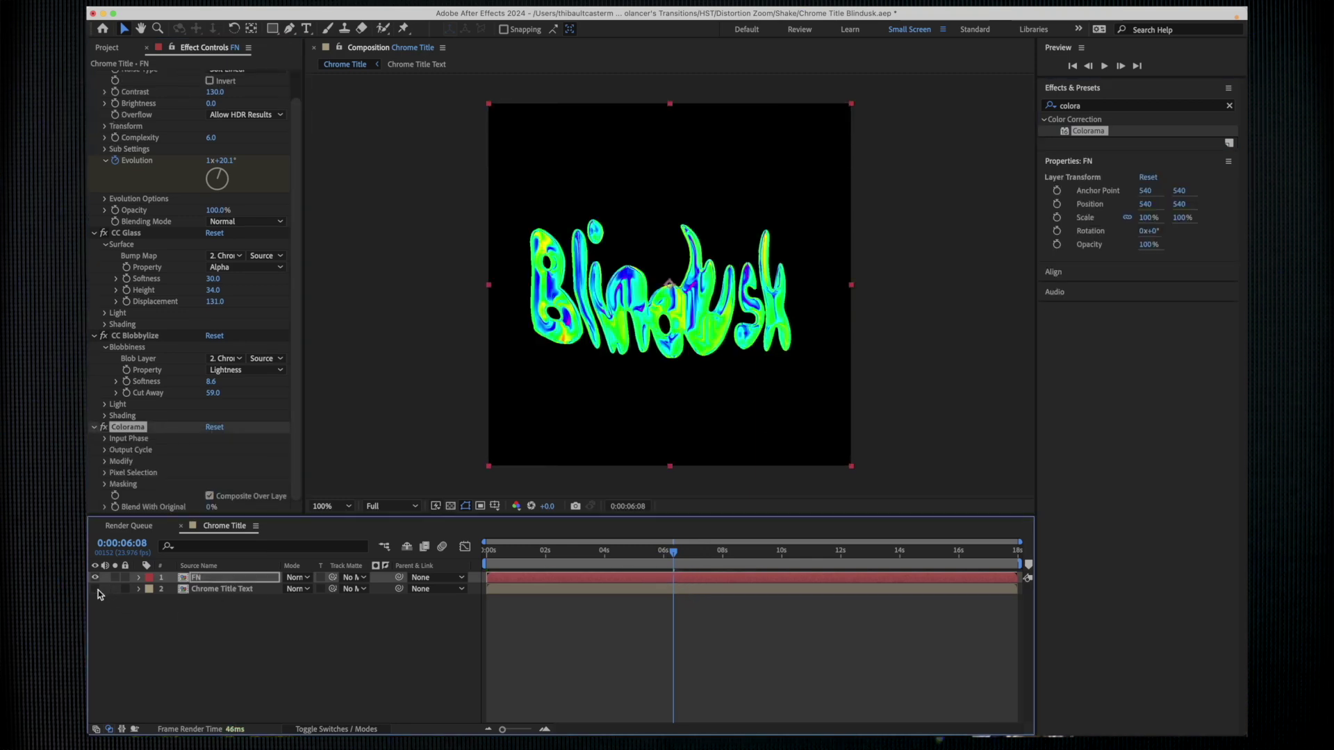
key("Home")
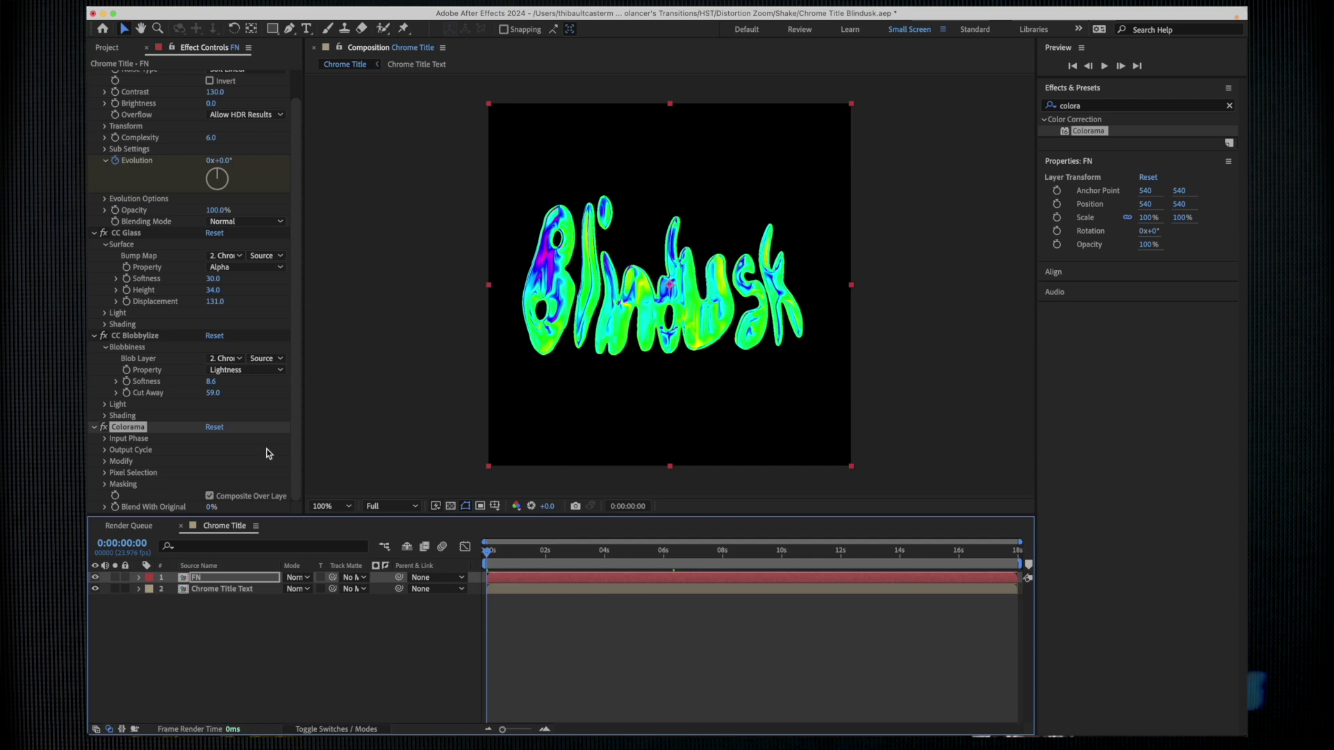
Step: Try the Ramp Green, Ramp Grey, Solarize Blue and Negative palettes, then choose Hue Cycle
left_click(104, 449)
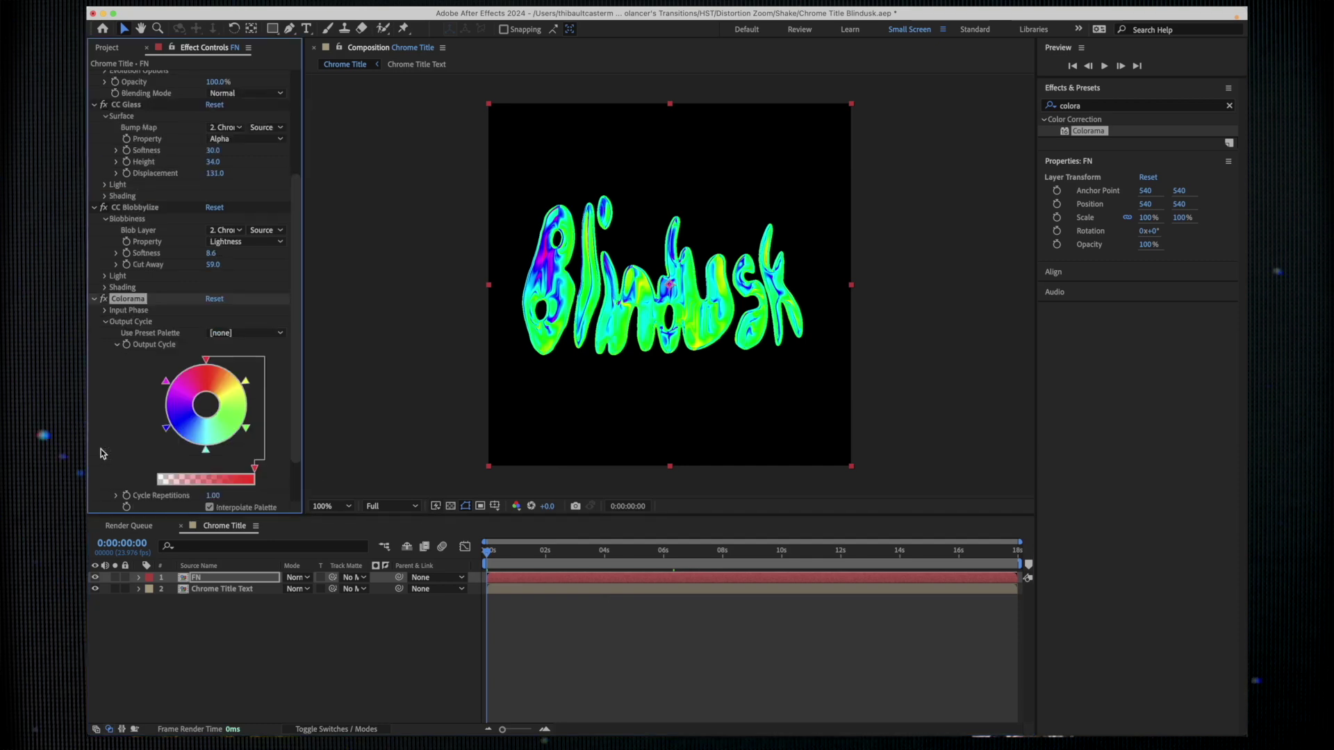
left_click(246, 333)
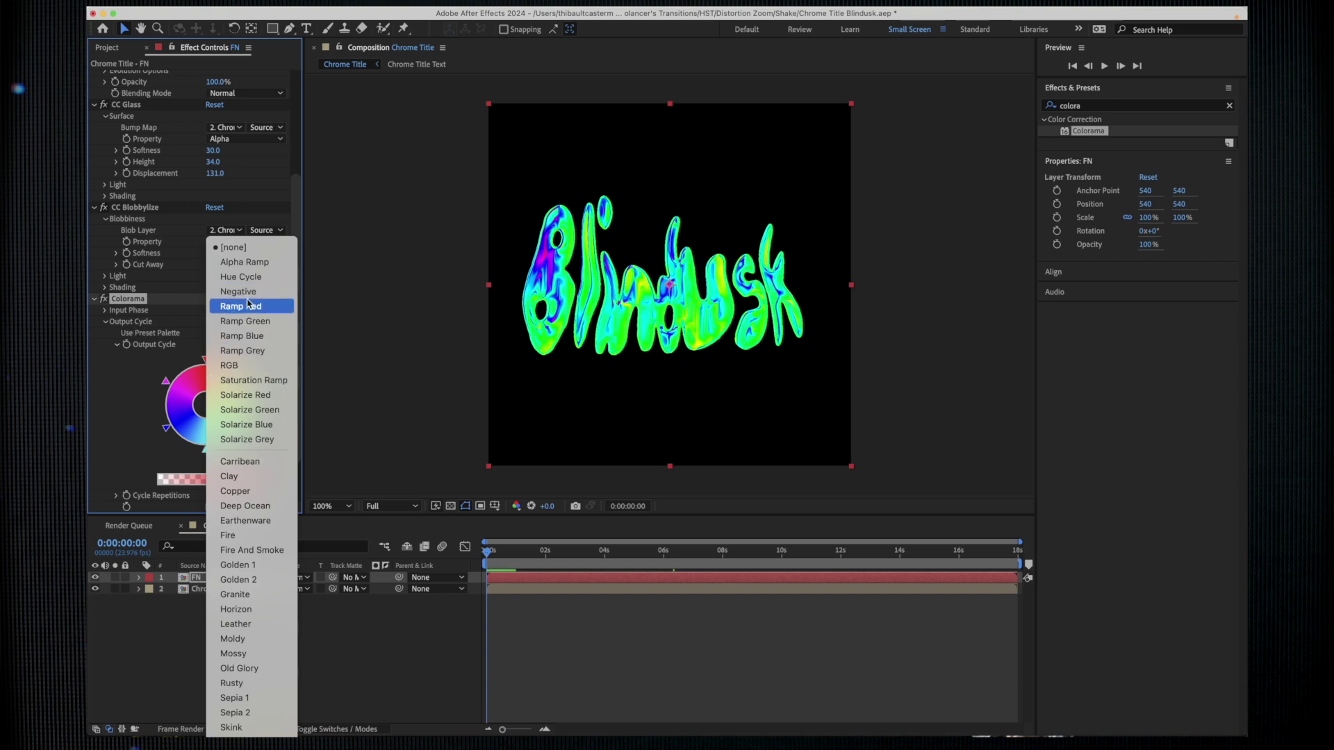
left_click(244, 322)
left_click(246, 334)
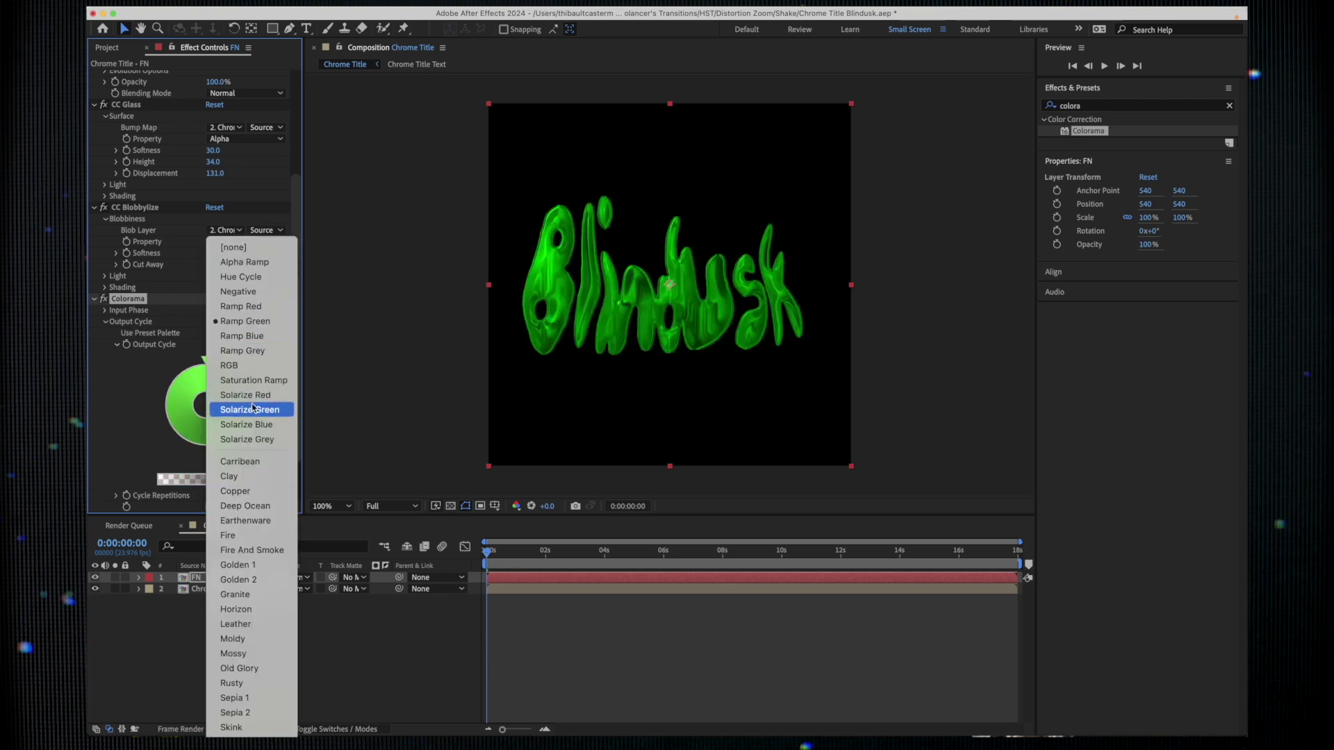
left_click(242, 350)
left_click(254, 333)
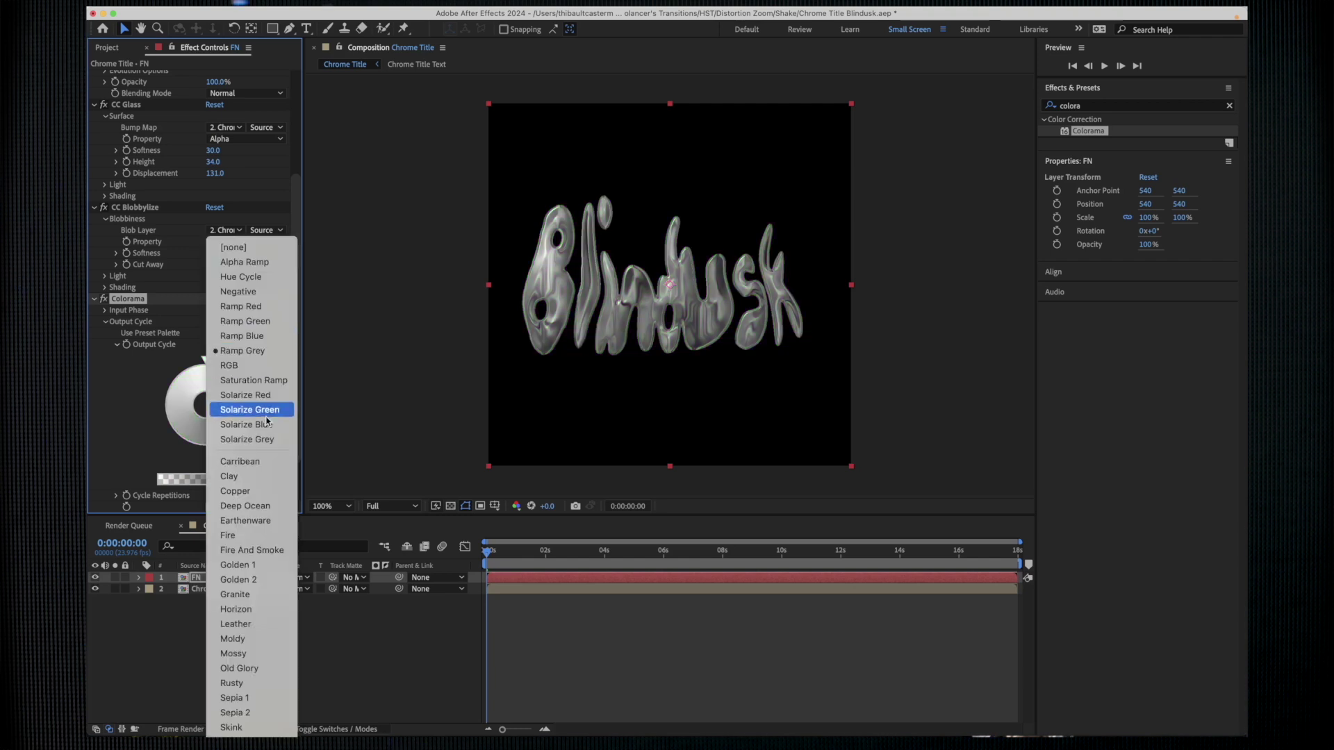
left_click(246, 425)
left_click(254, 335)
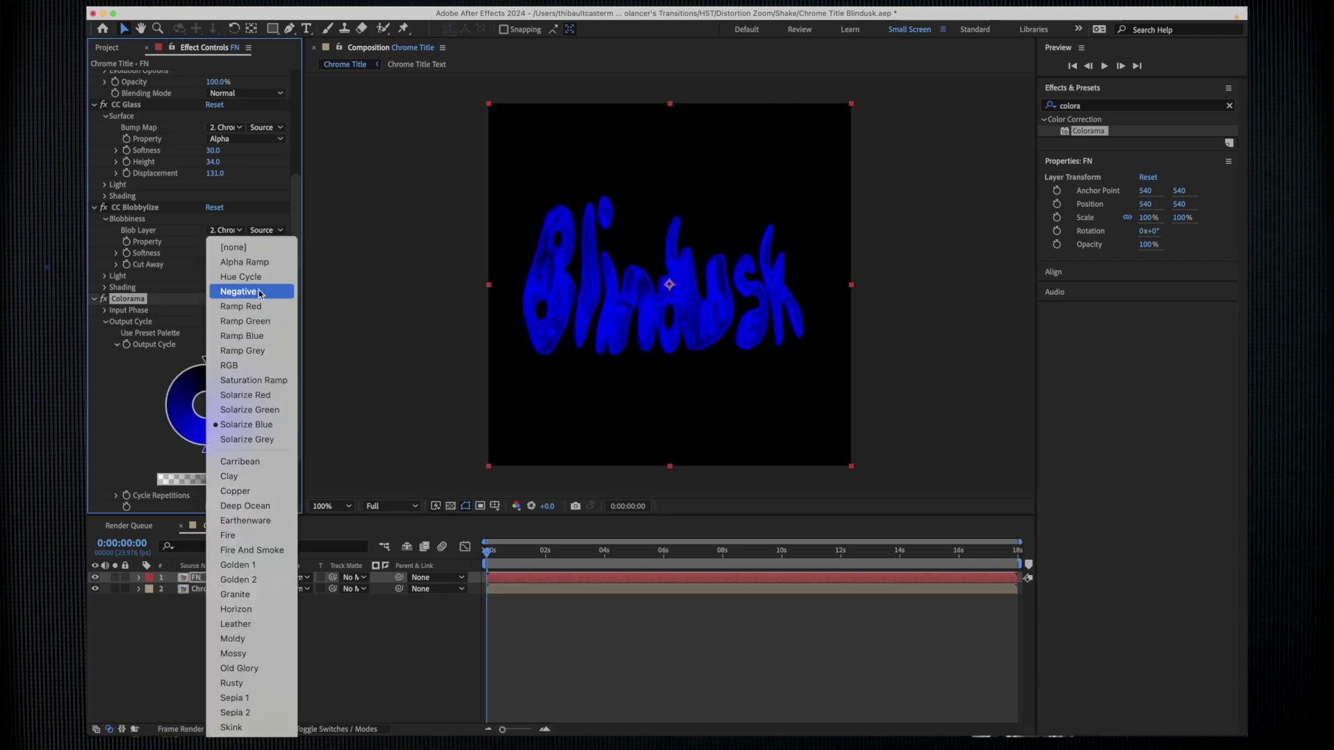
left_click(259, 292)
left_click(253, 334)
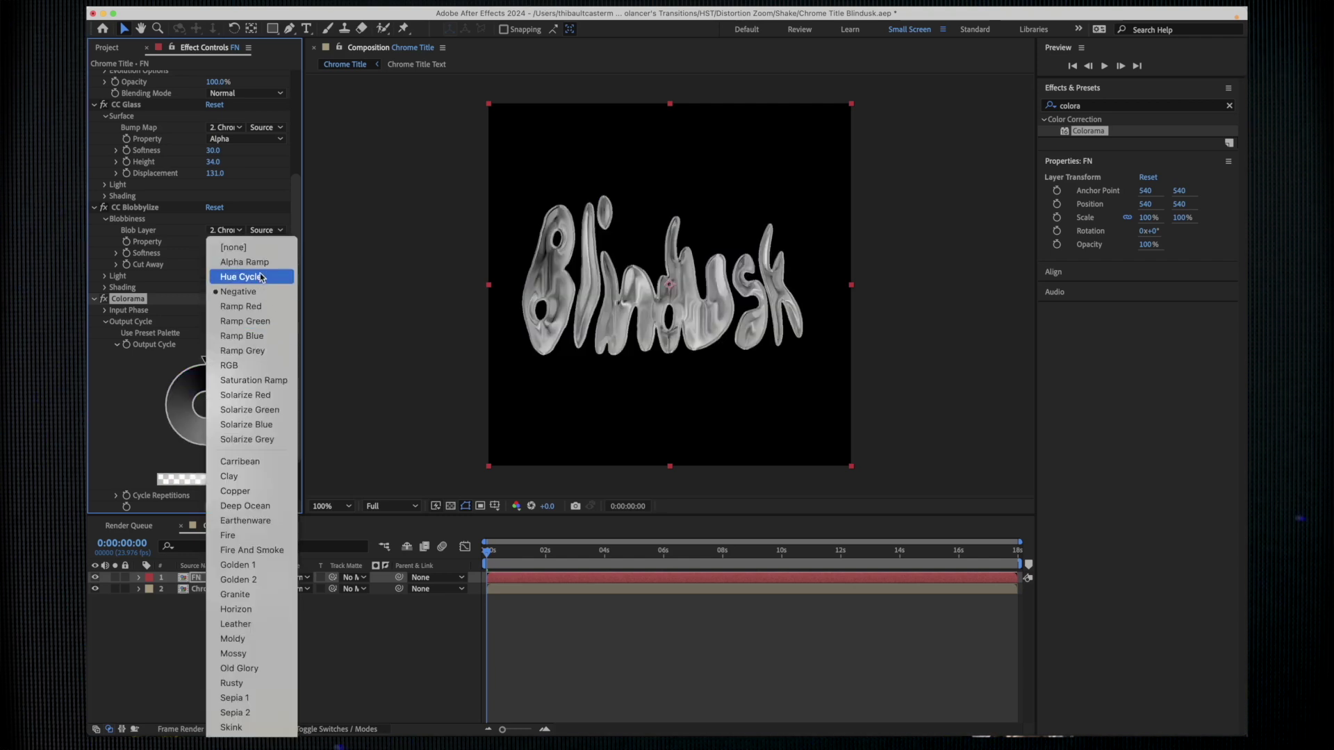
left_click(261, 278)
scroll(299, 333, "down", 2)
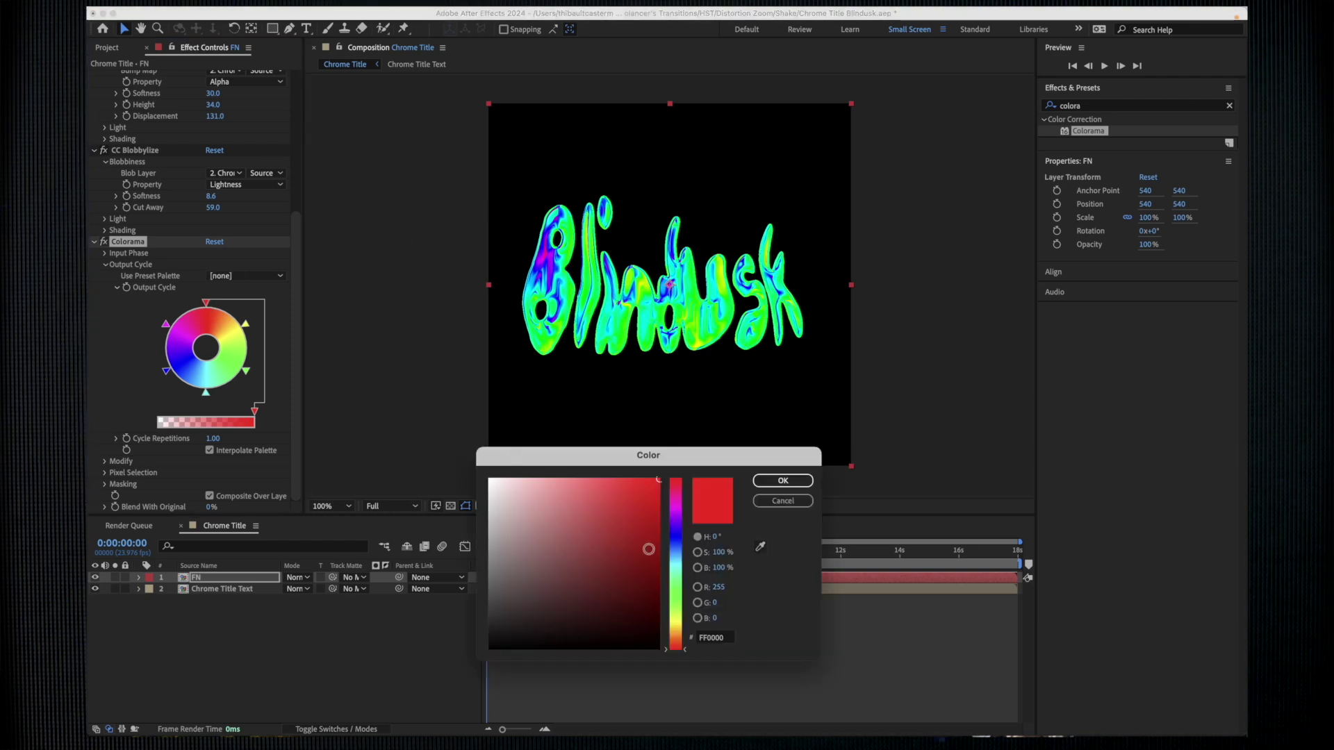
Step: Darken the red Output Cycle colour and recolour the green cycle point
left_click_drag(656, 589, 672, 605)
left_click(782, 481)
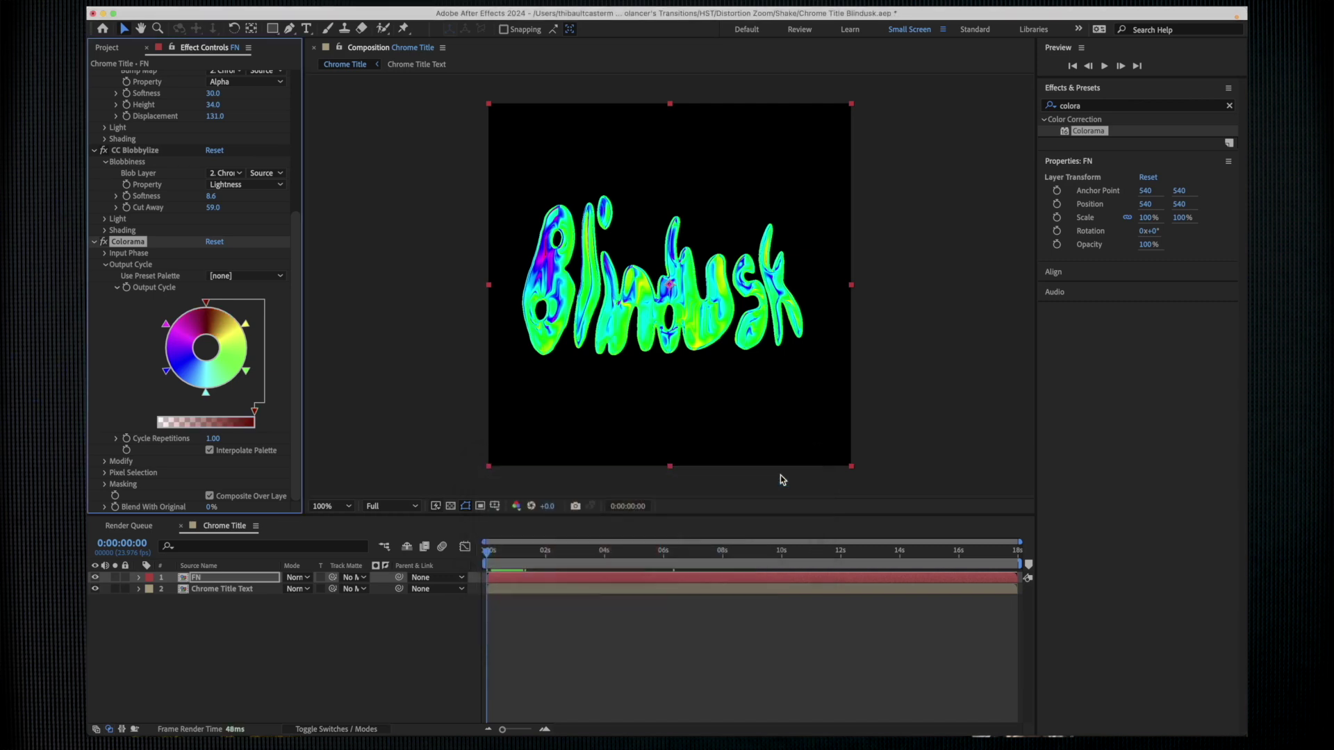
double_click(243, 368)
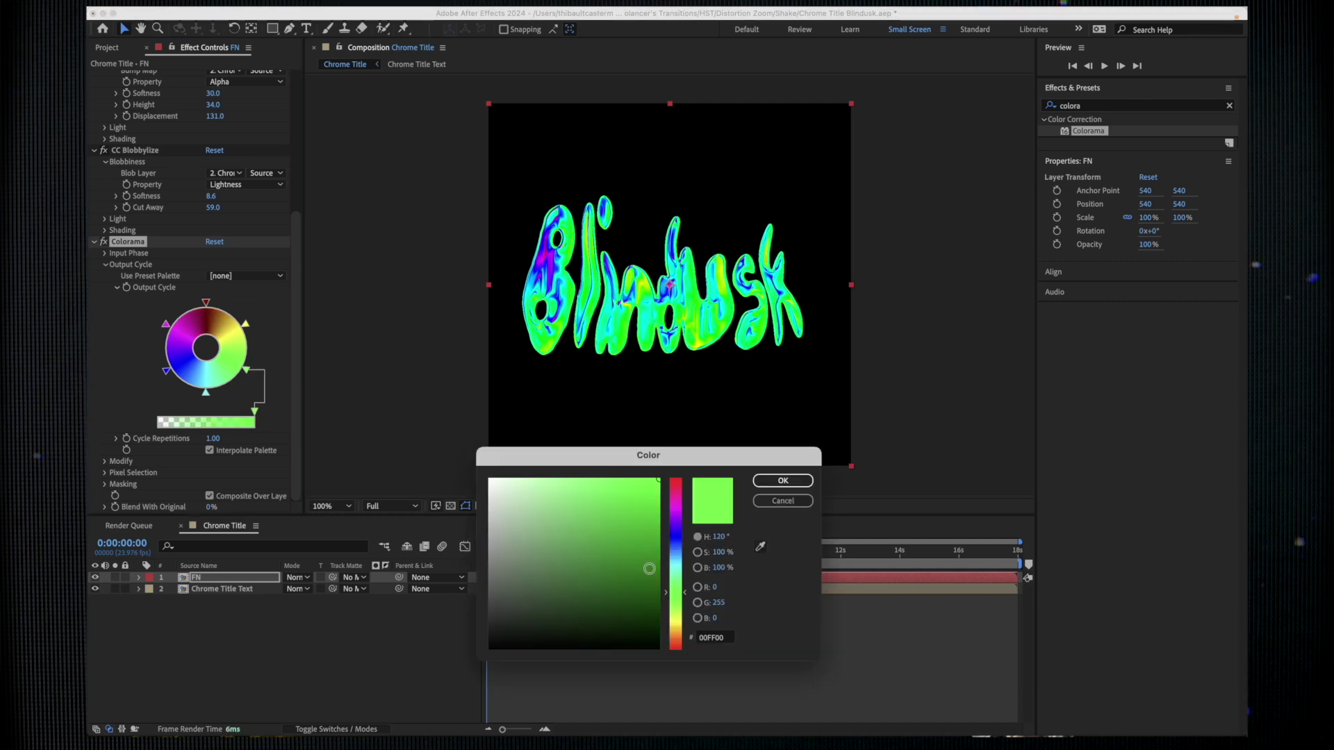
left_click(654, 584)
left_click(783, 480)
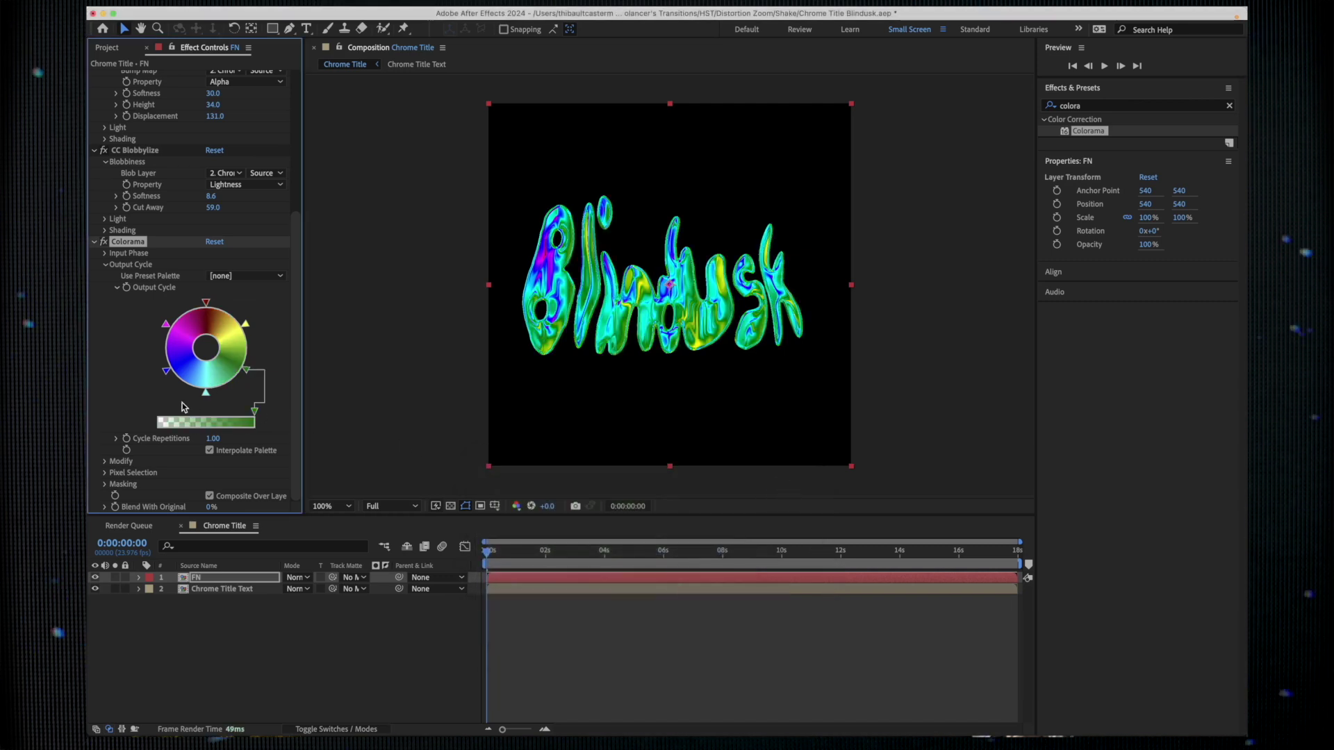
Step: Change the cyan cycle point to deep teal, then to a lighter teal
left_click(205, 392)
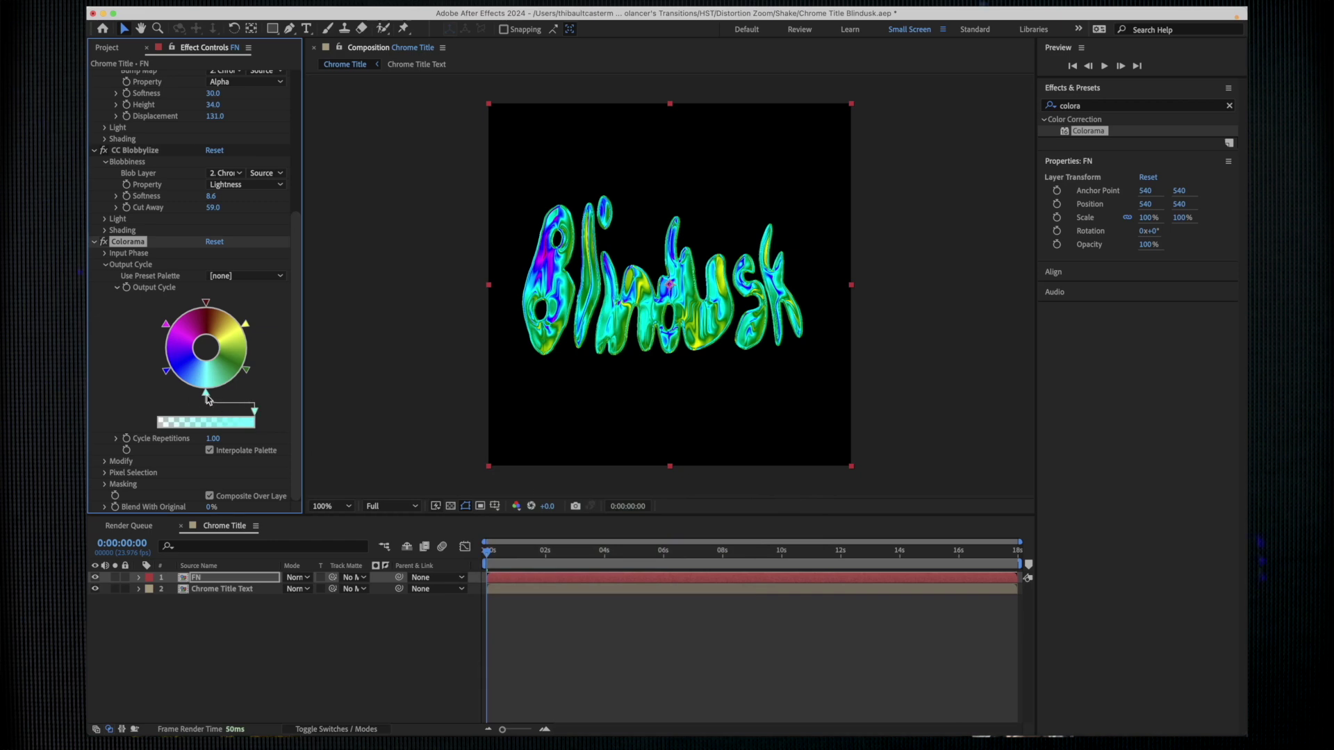
double_click(209, 394)
left_click(658, 568)
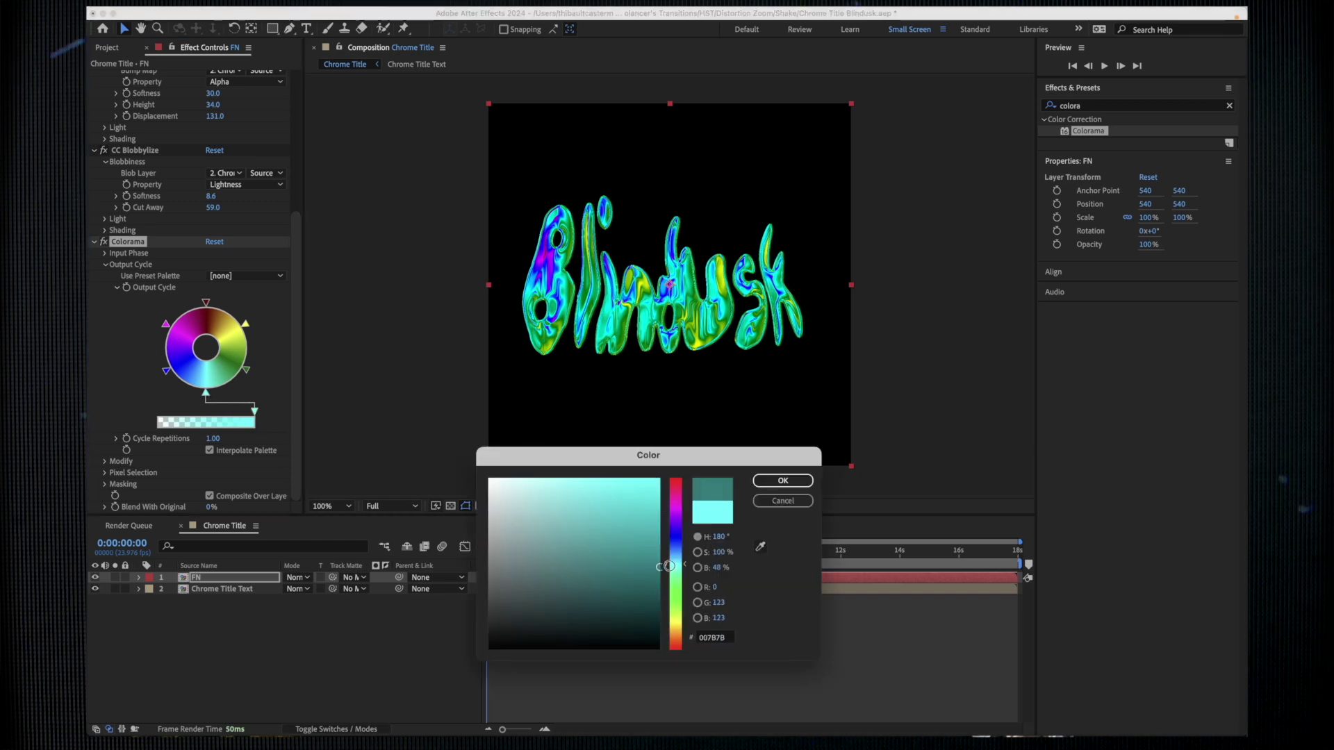
left_click(782, 481)
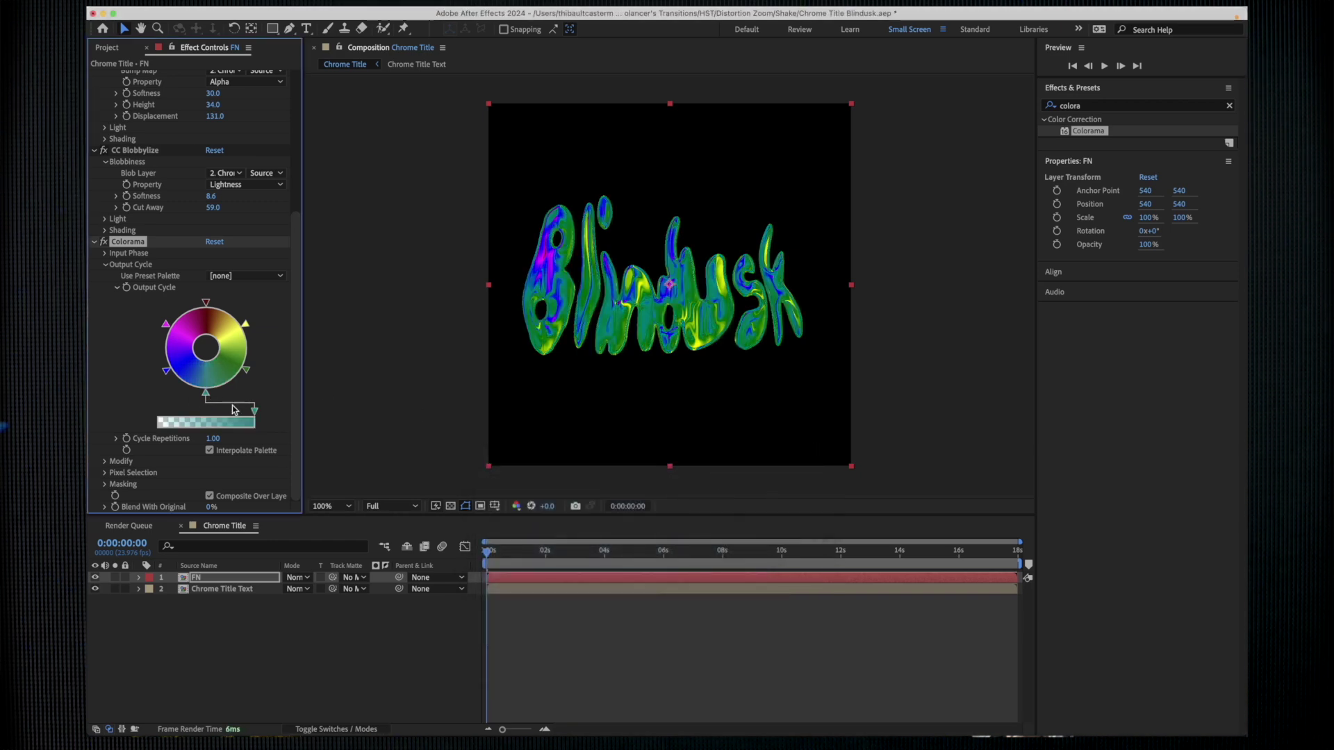
double_click(206, 396)
left_click(663, 534)
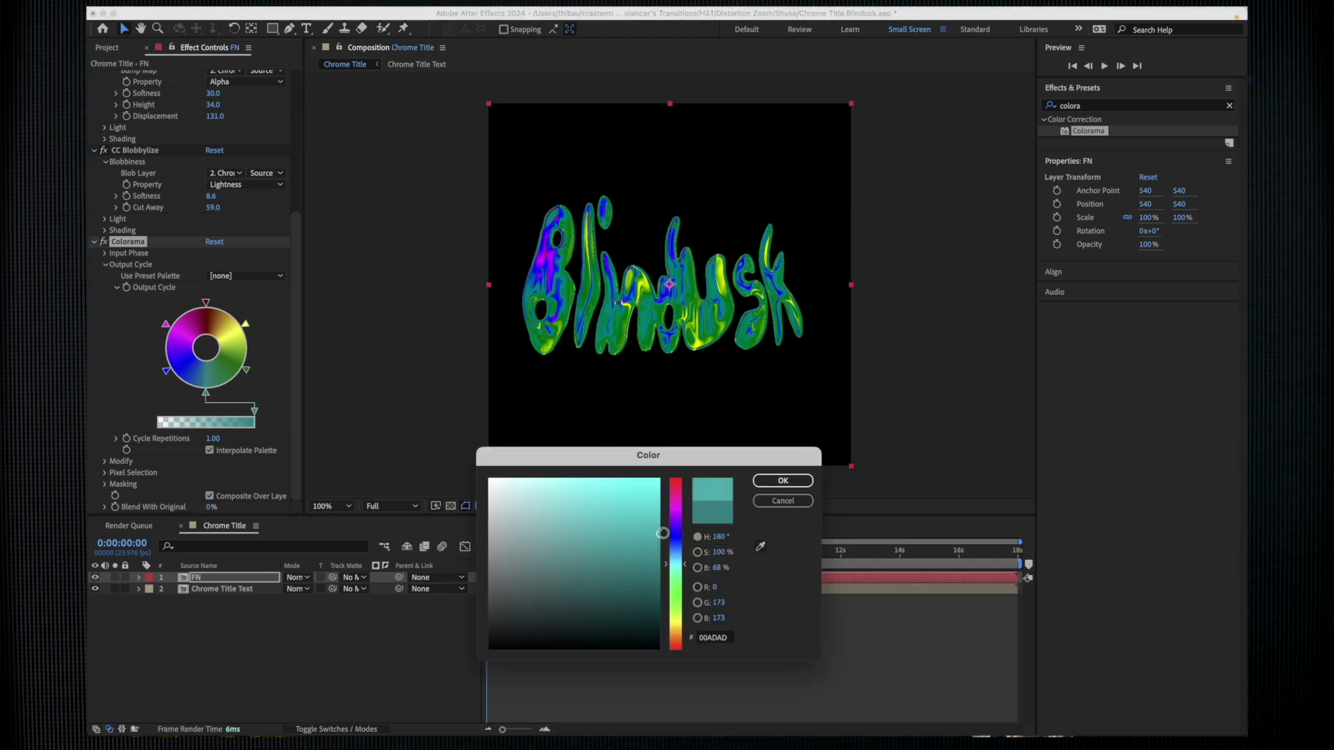
left_click(783, 482)
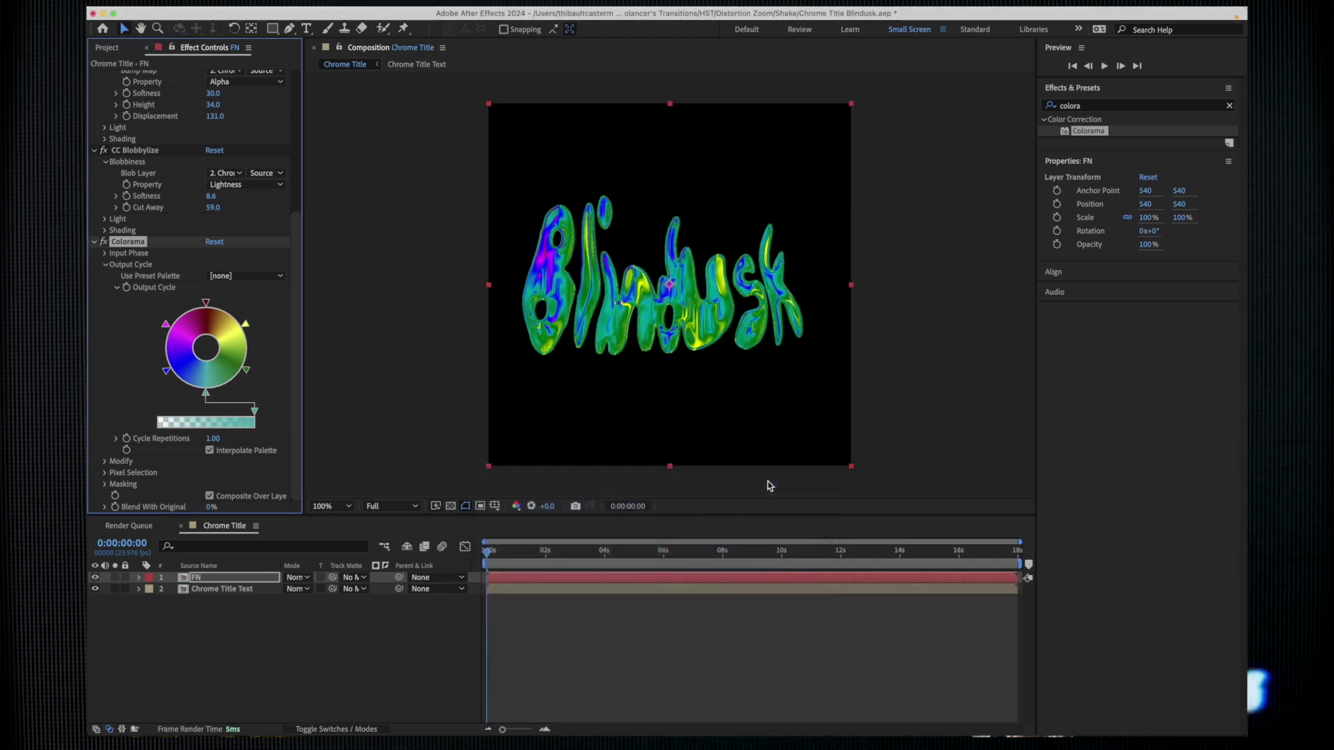
Step: Make the lower-left cycle point blue and the lower-right one cyan, then preview
double_click(167, 374)
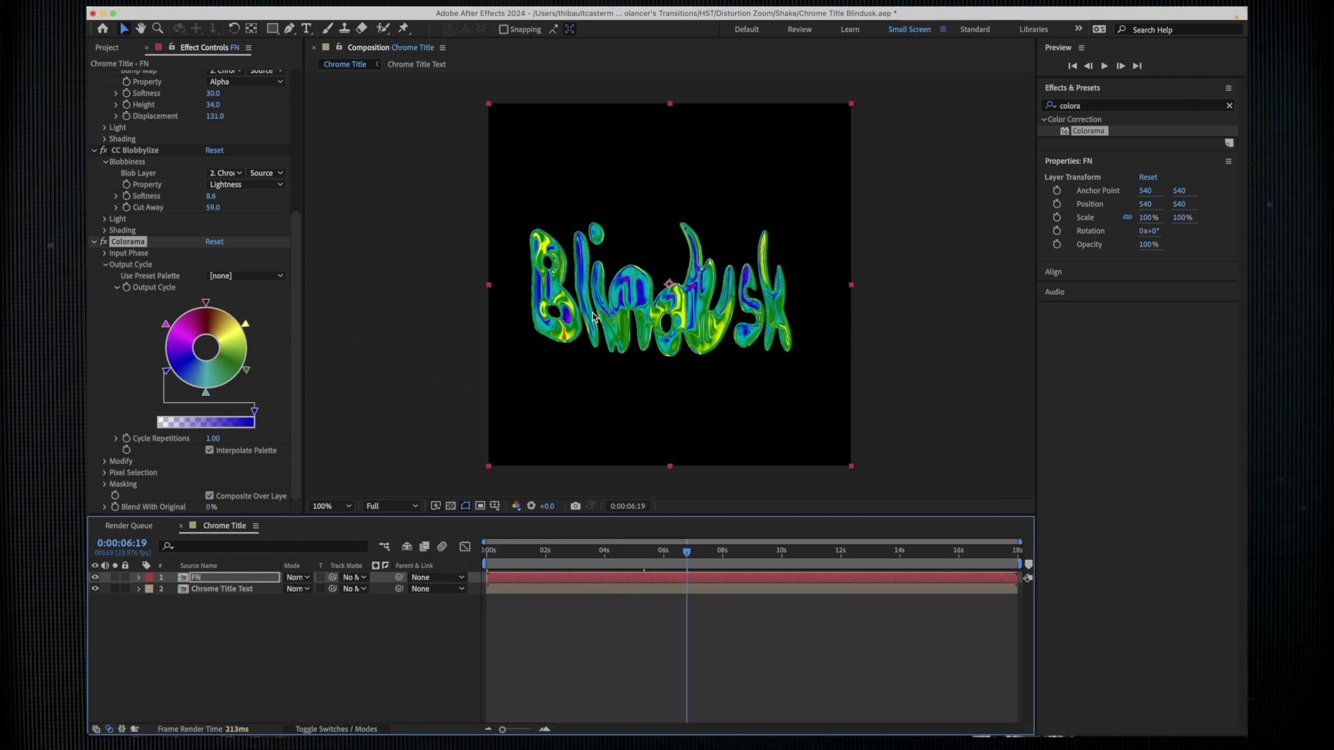
double_click(247, 372)
left_click(657, 487)
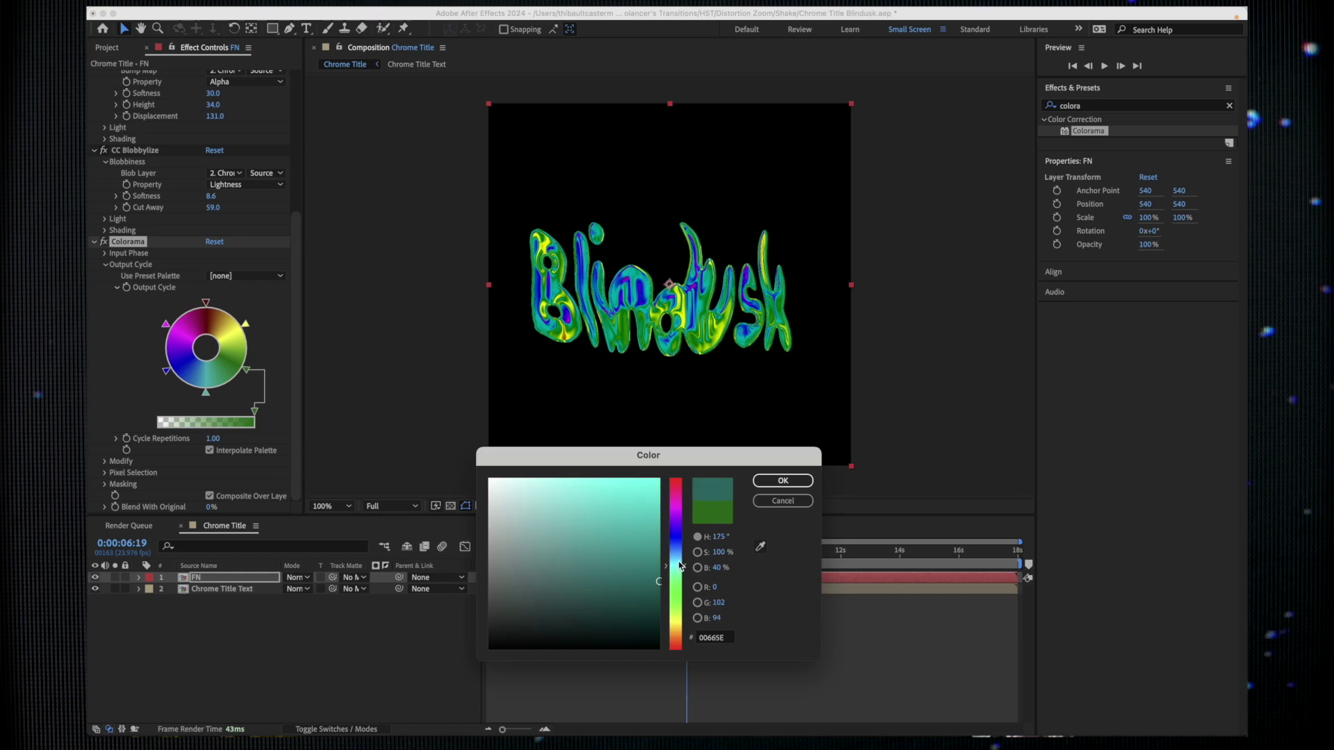
left_click_drag(678, 573, 678, 496)
left_click(783, 480)
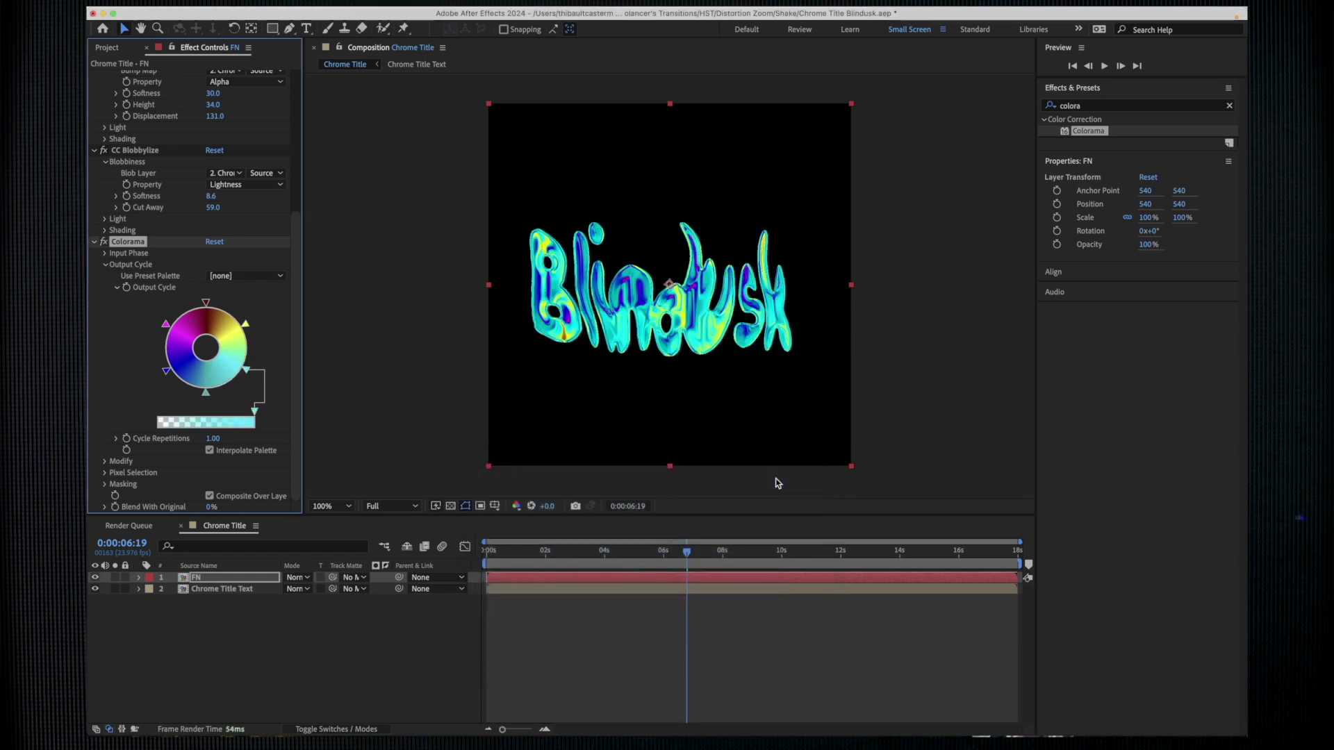
left_click_drag(685, 550, 689, 553)
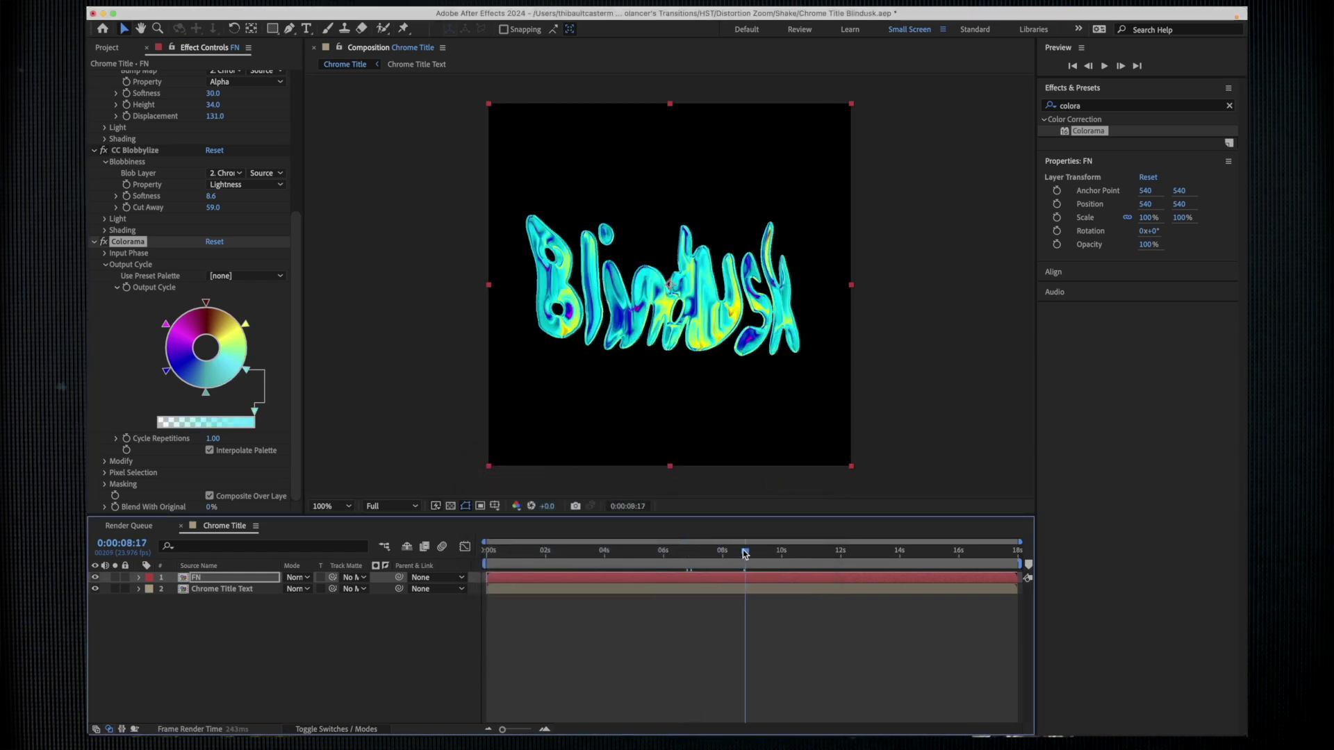
Step: Shift the blue cycle point to red and preview a later frame
double_click(166, 376)
left_click_drag(675, 535, 683, 455)
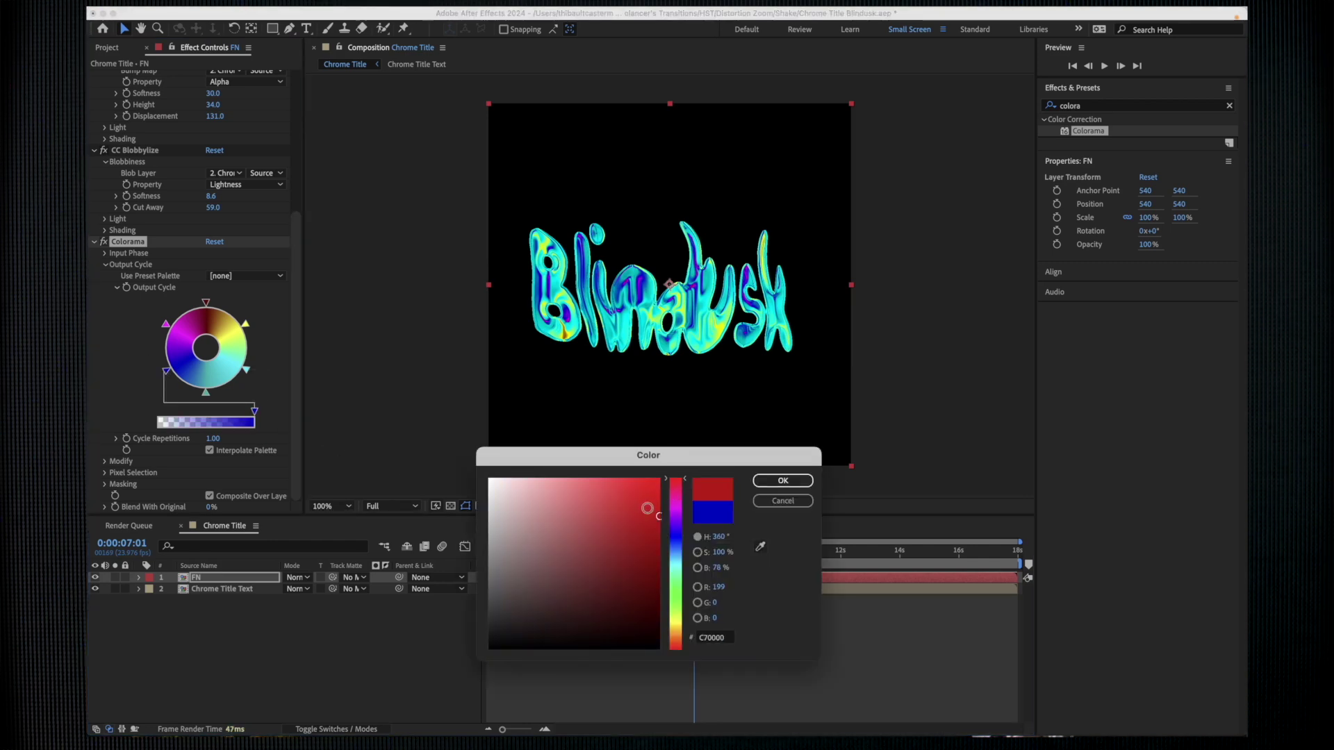
left_click(783, 481)
left_click(692, 553)
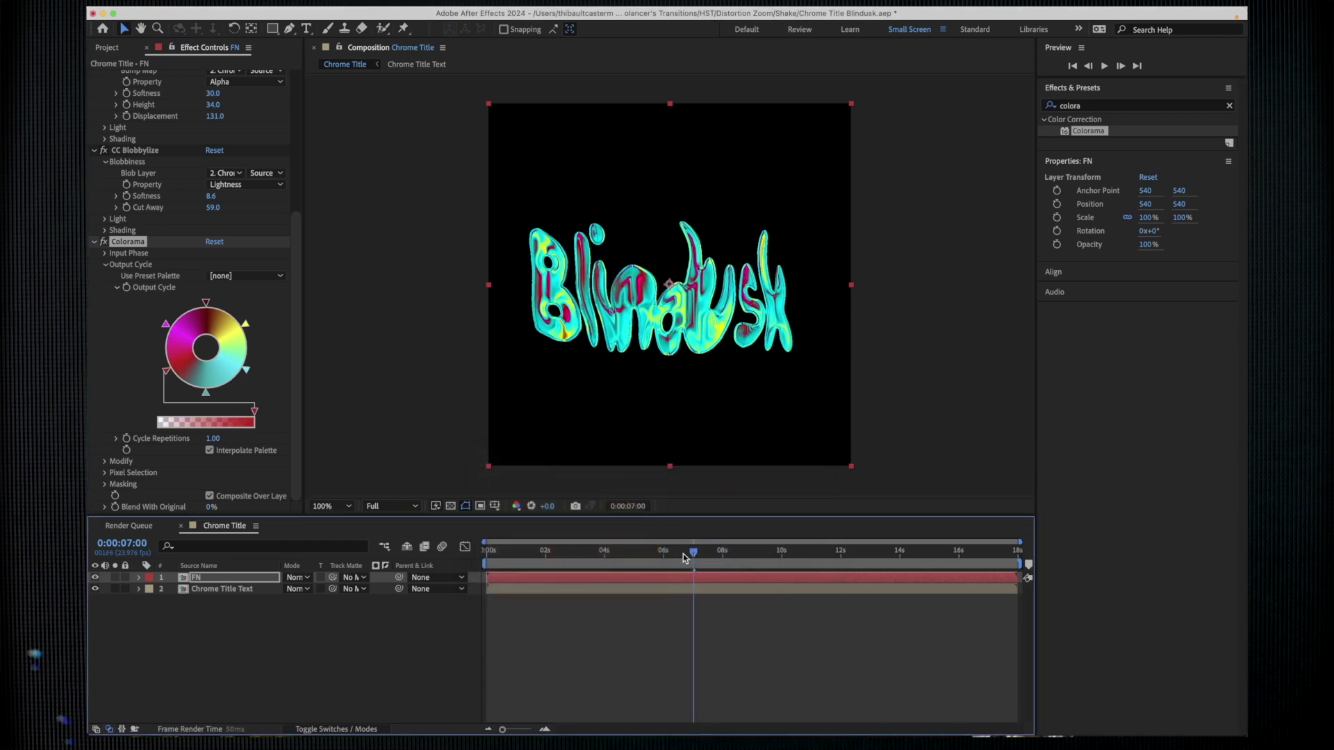
left_click_drag(692, 553, 701, 552)
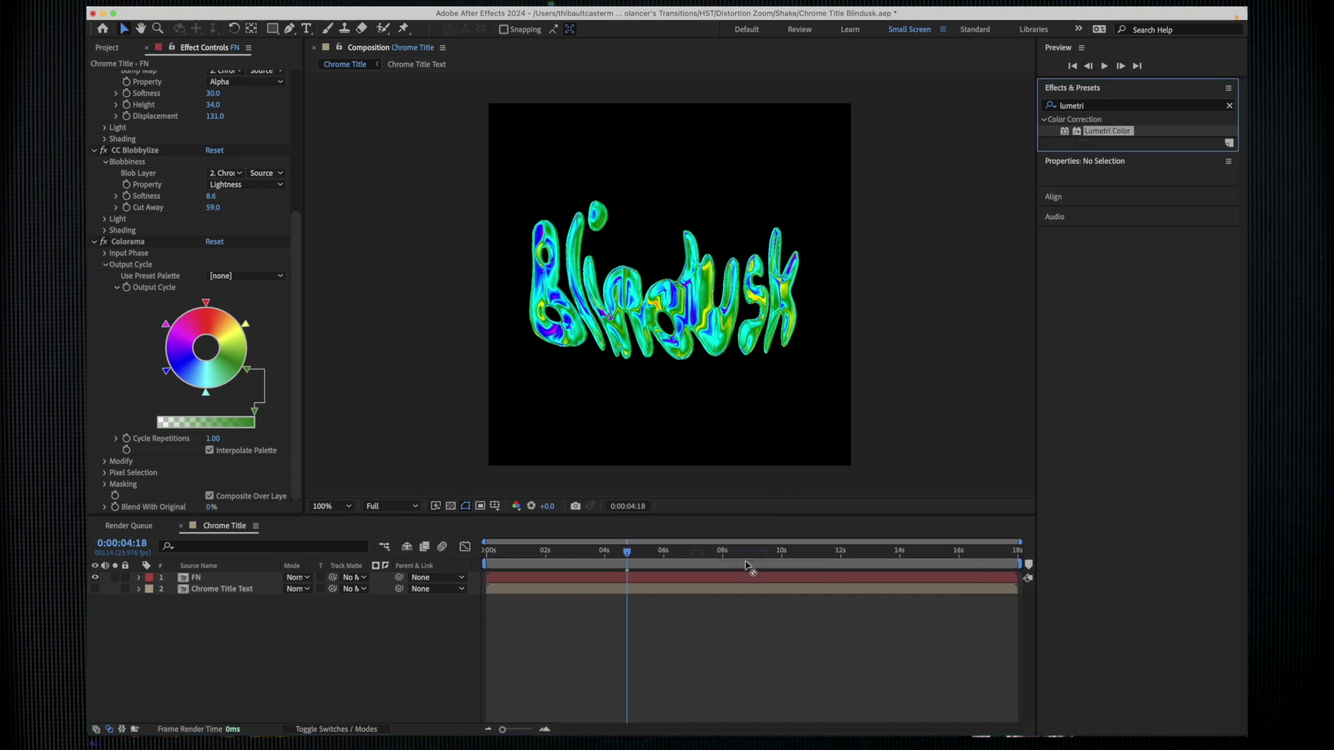
Step: Add Lumetri Color to FN with Basic Correction contrast 77, shadows -58, exposure -0.5
left_click_drag(1118, 133, 728, 581)
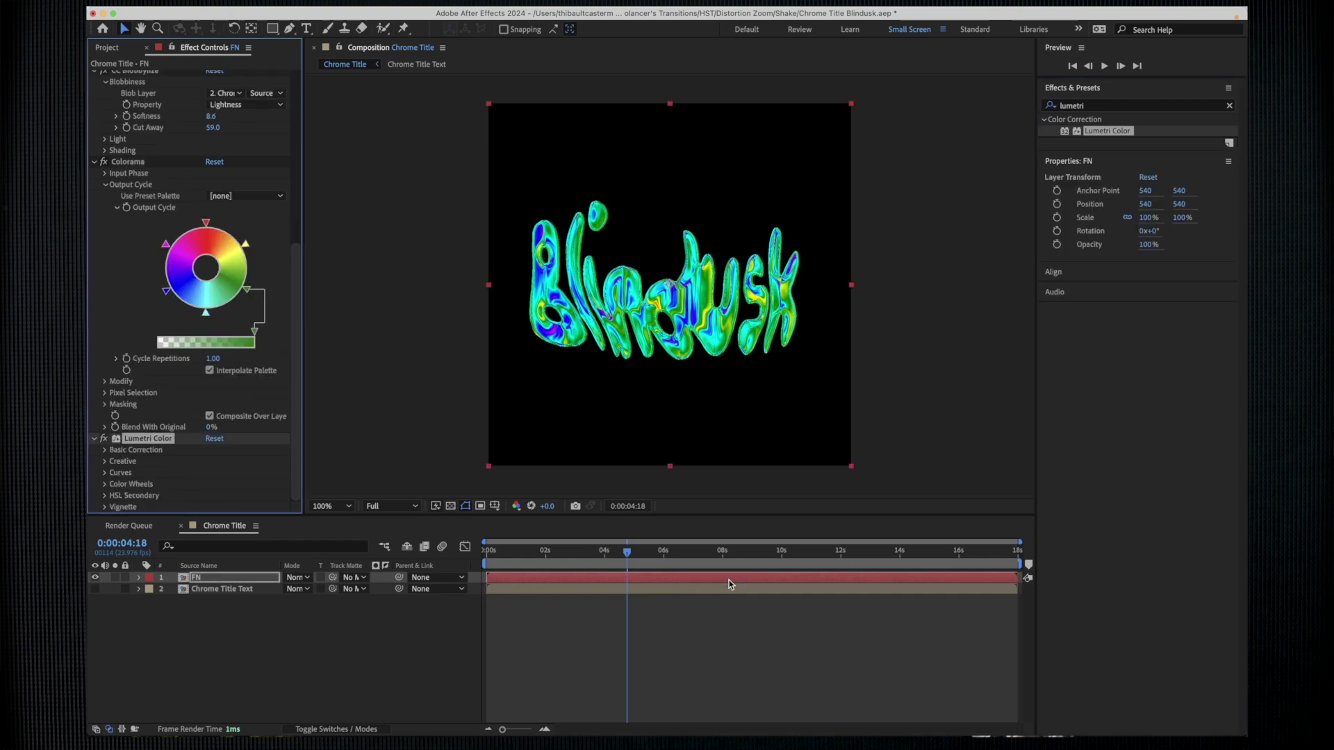
left_click(104, 450)
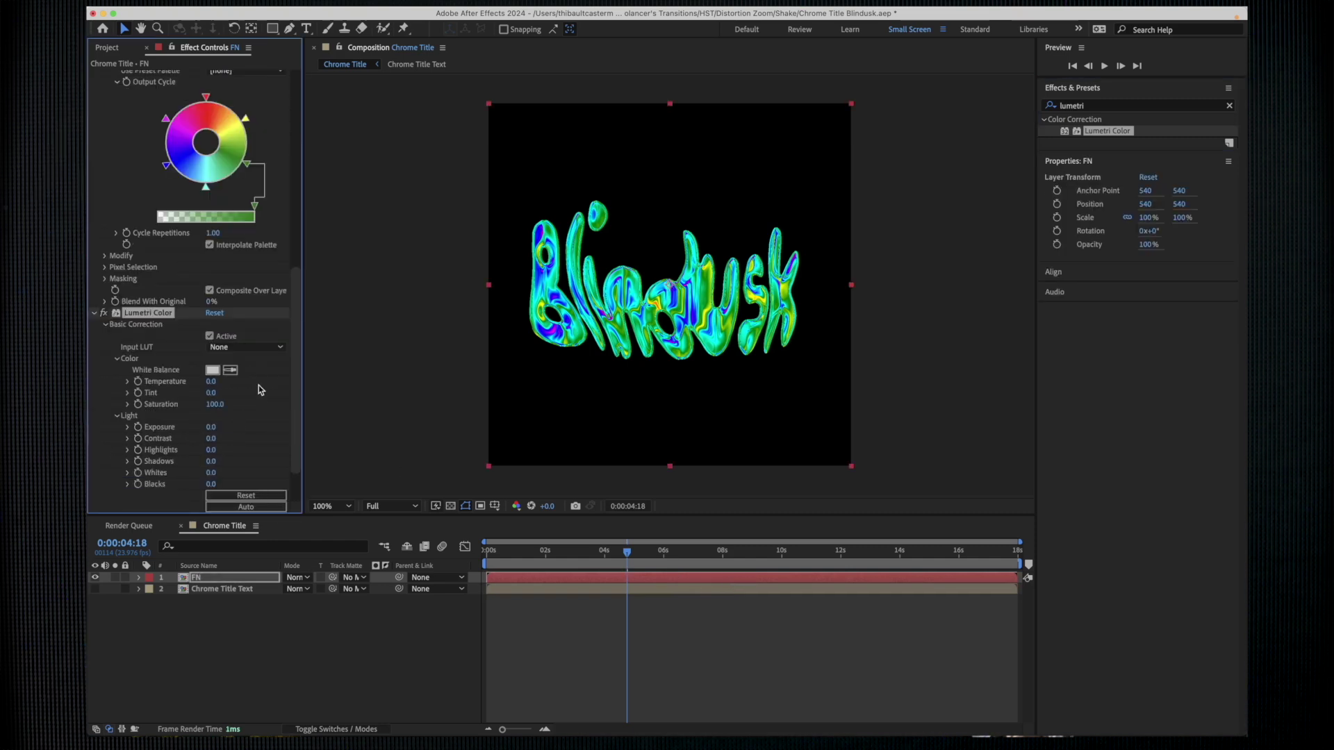
left_click_drag(211, 438, 253, 433)
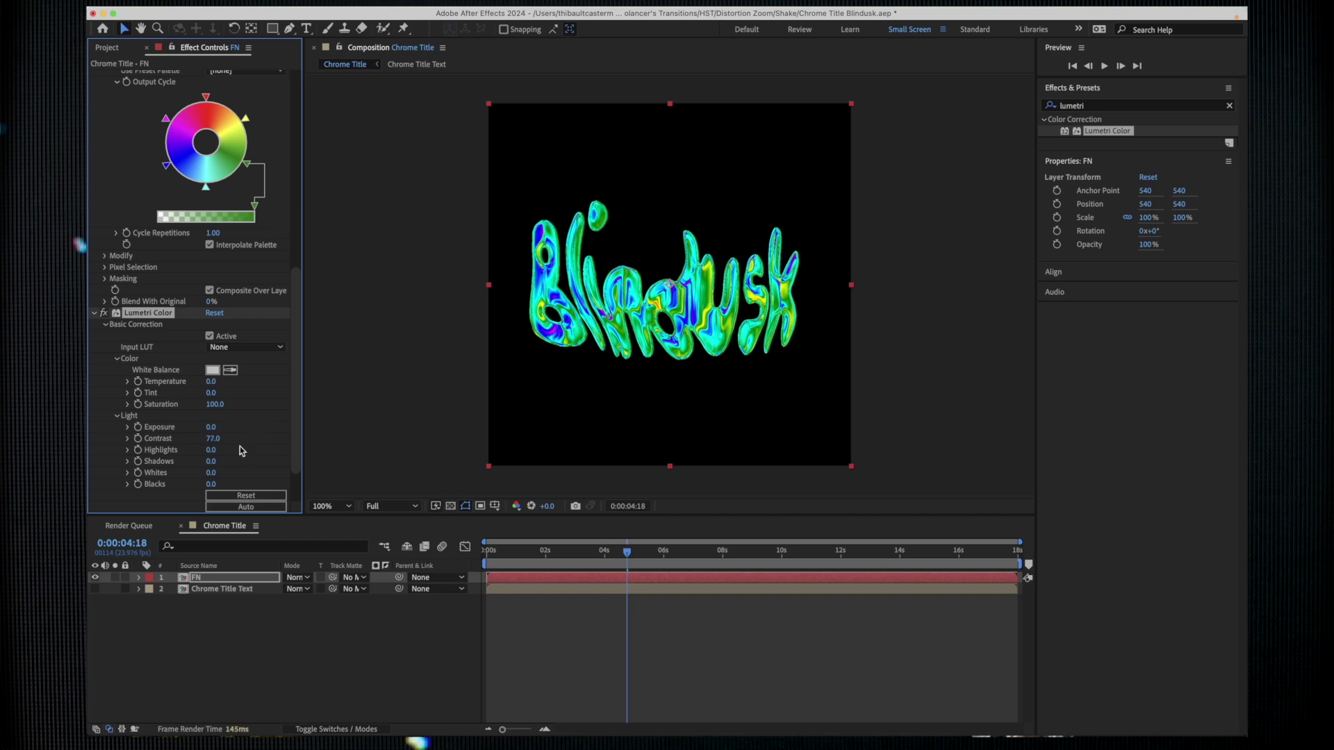
left_click_drag(202, 461, 176, 460)
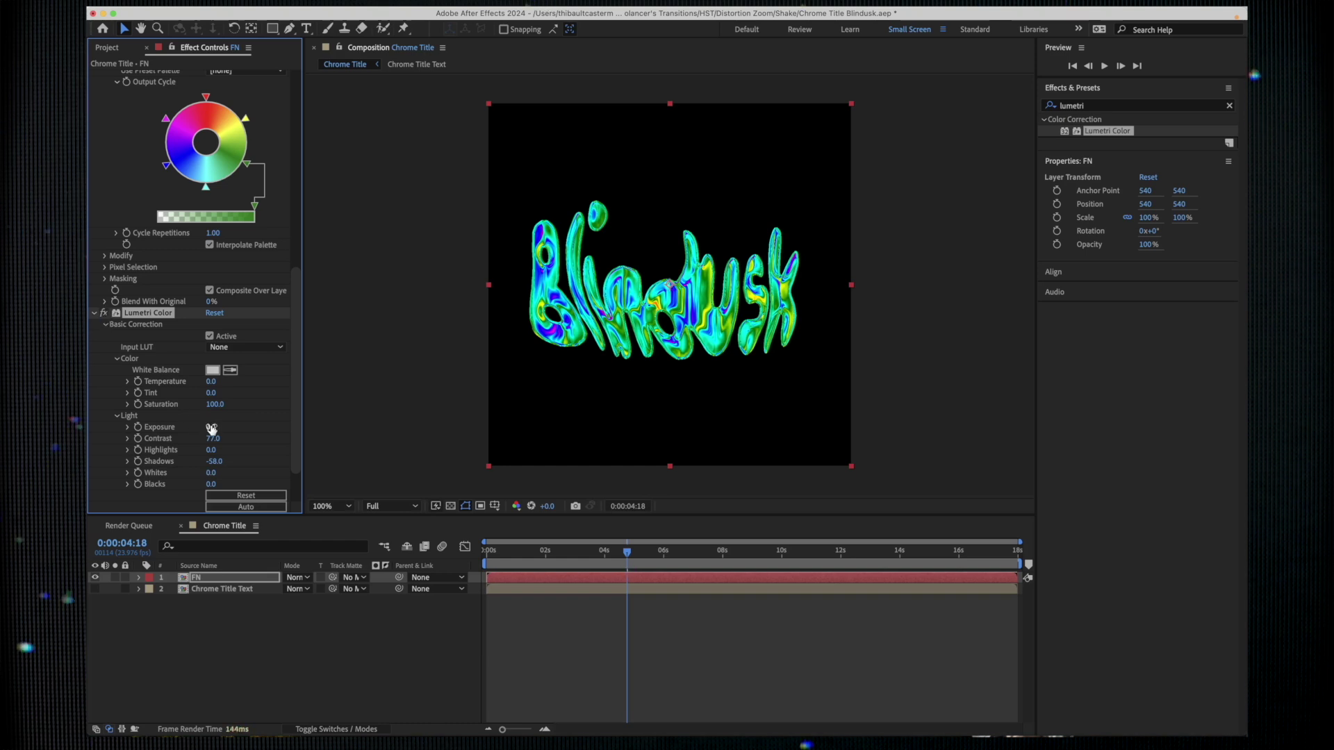
left_click_drag(209, 426, 221, 429)
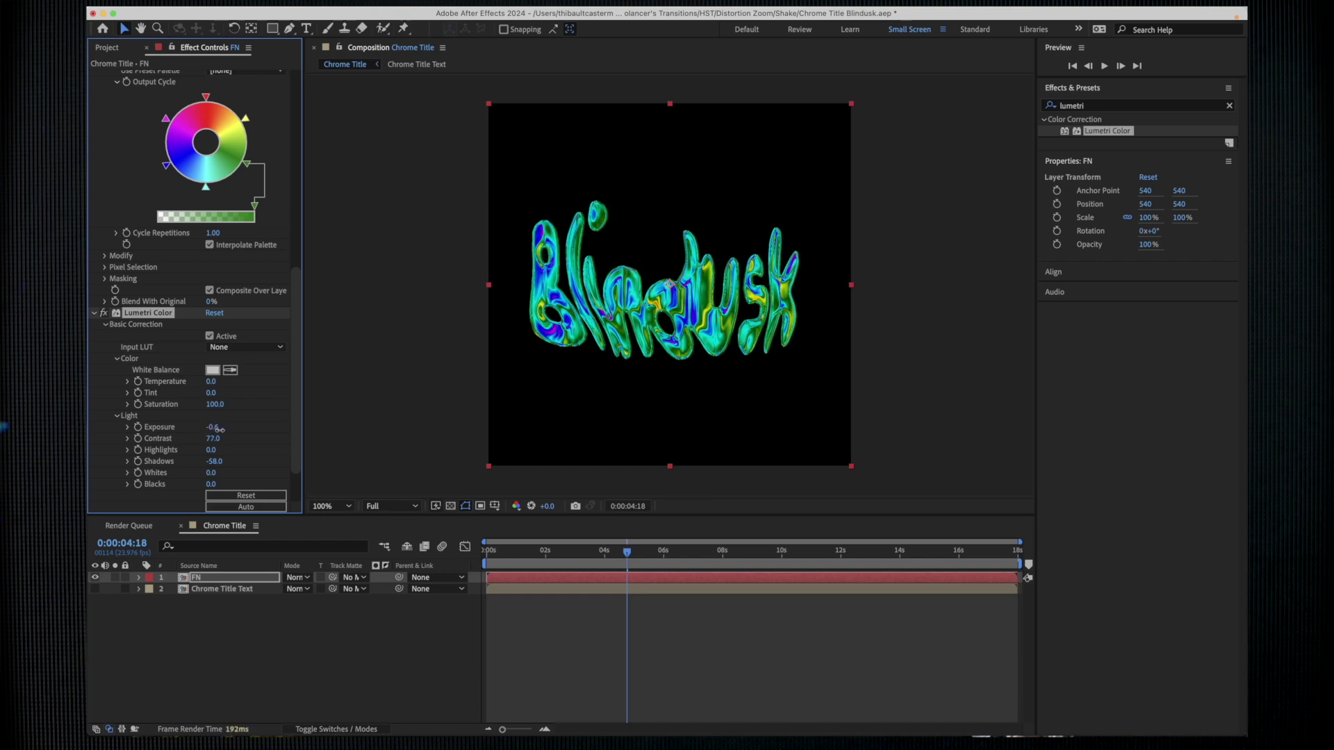
left_click(689, 551)
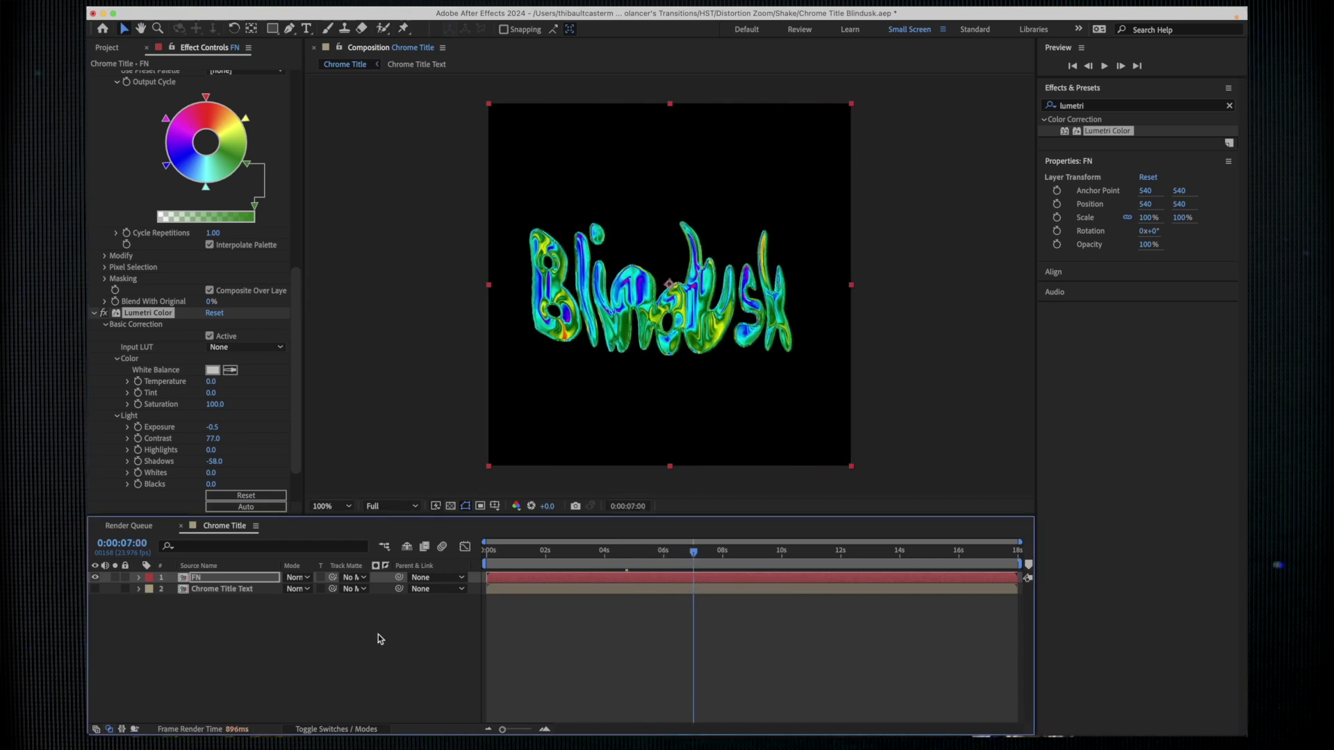
Step: Select the FN and Chrome Title Text layers and pre-compose them as 'Final Comp'
key("super+a")
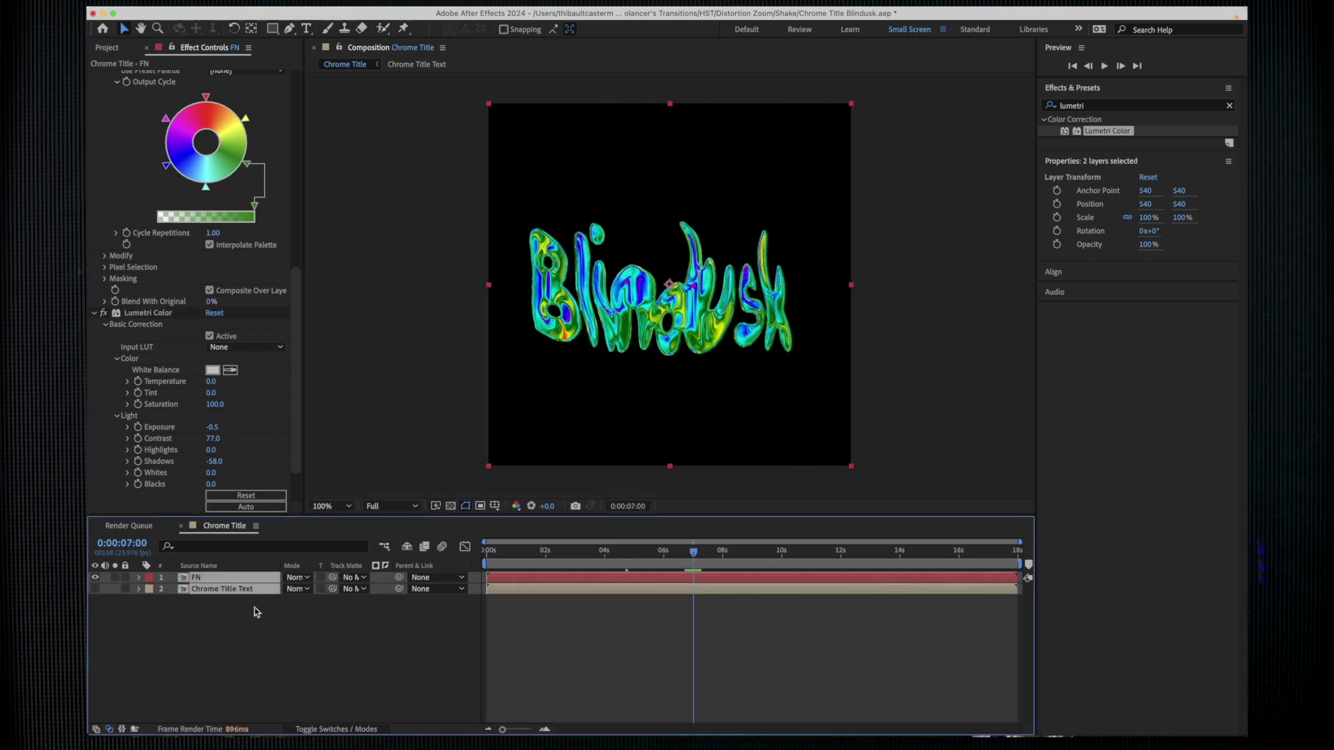
right_click(243, 589)
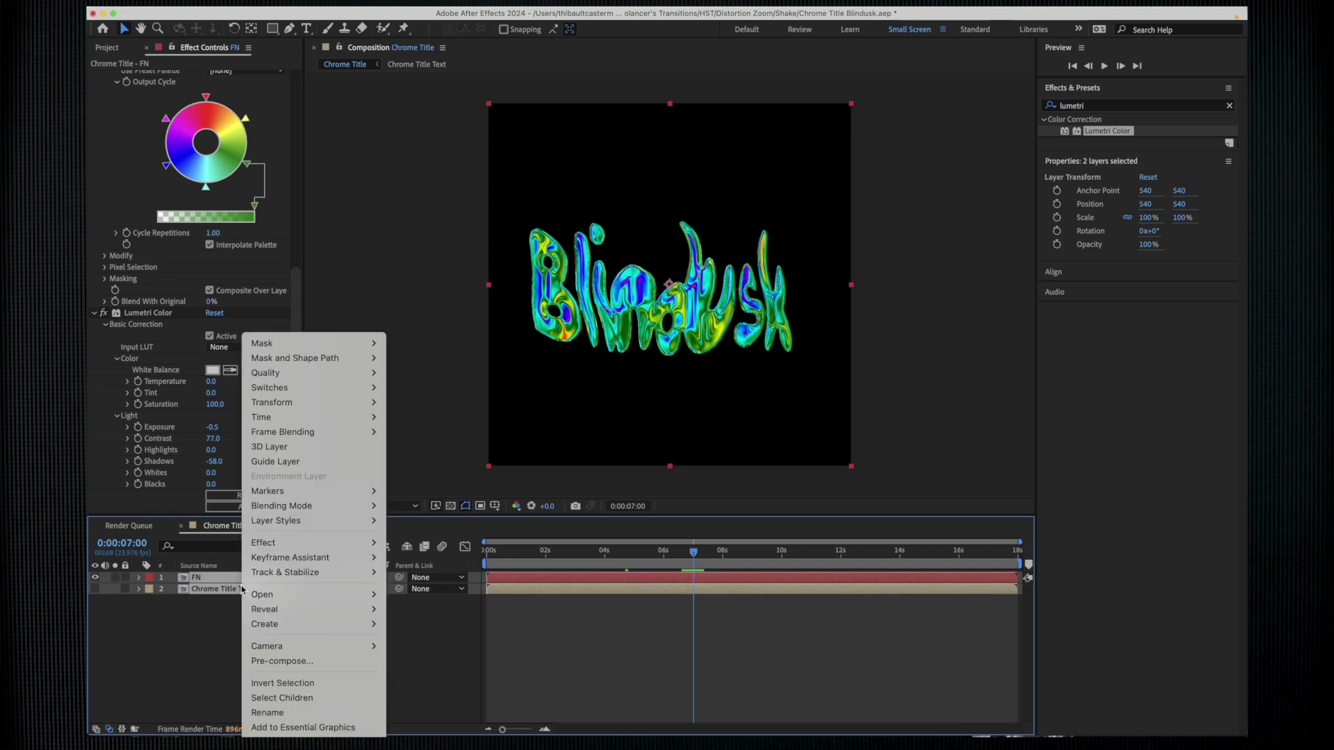
left_click(303, 663)
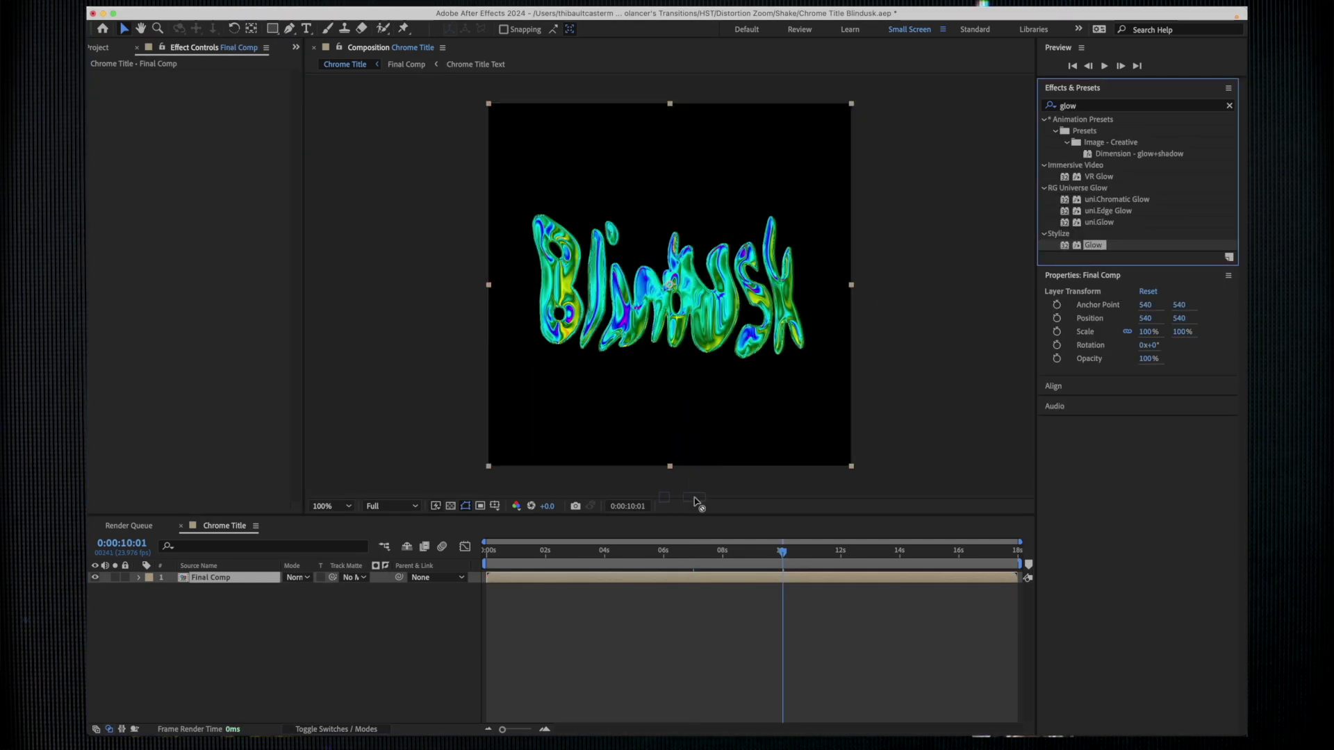
Step: Add Stylize > Glow to Final Comp with radius 51 and threshold 47.5%, then play back
left_click_drag(1097, 247, 695, 579)
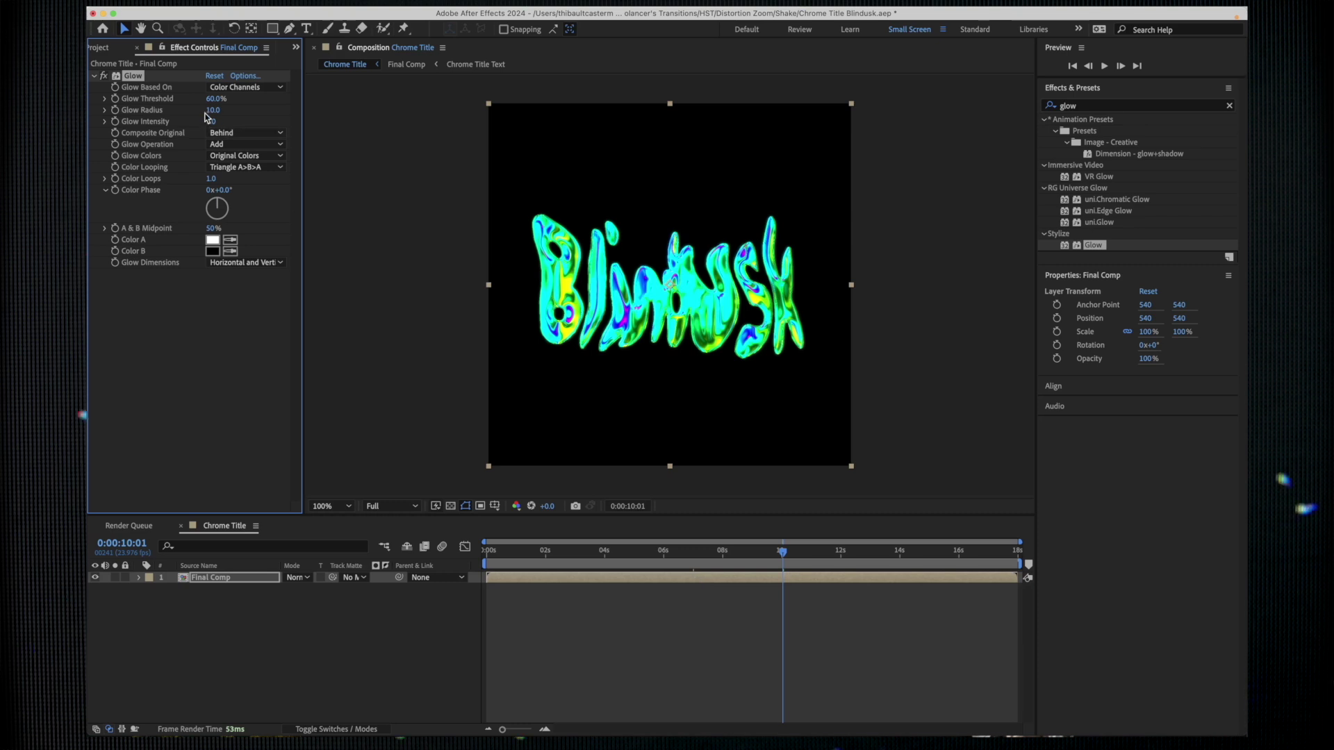
left_click_drag(214, 110, 238, 110)
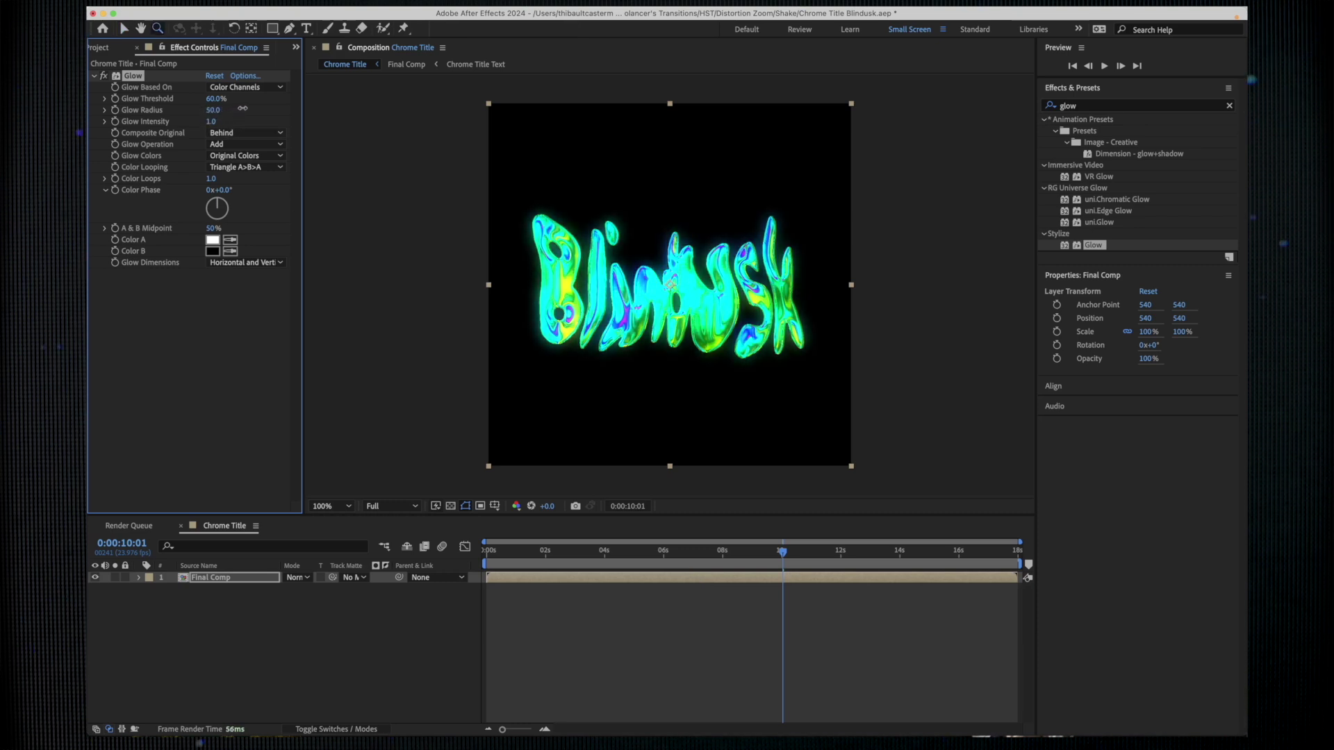
left_click(662, 550)
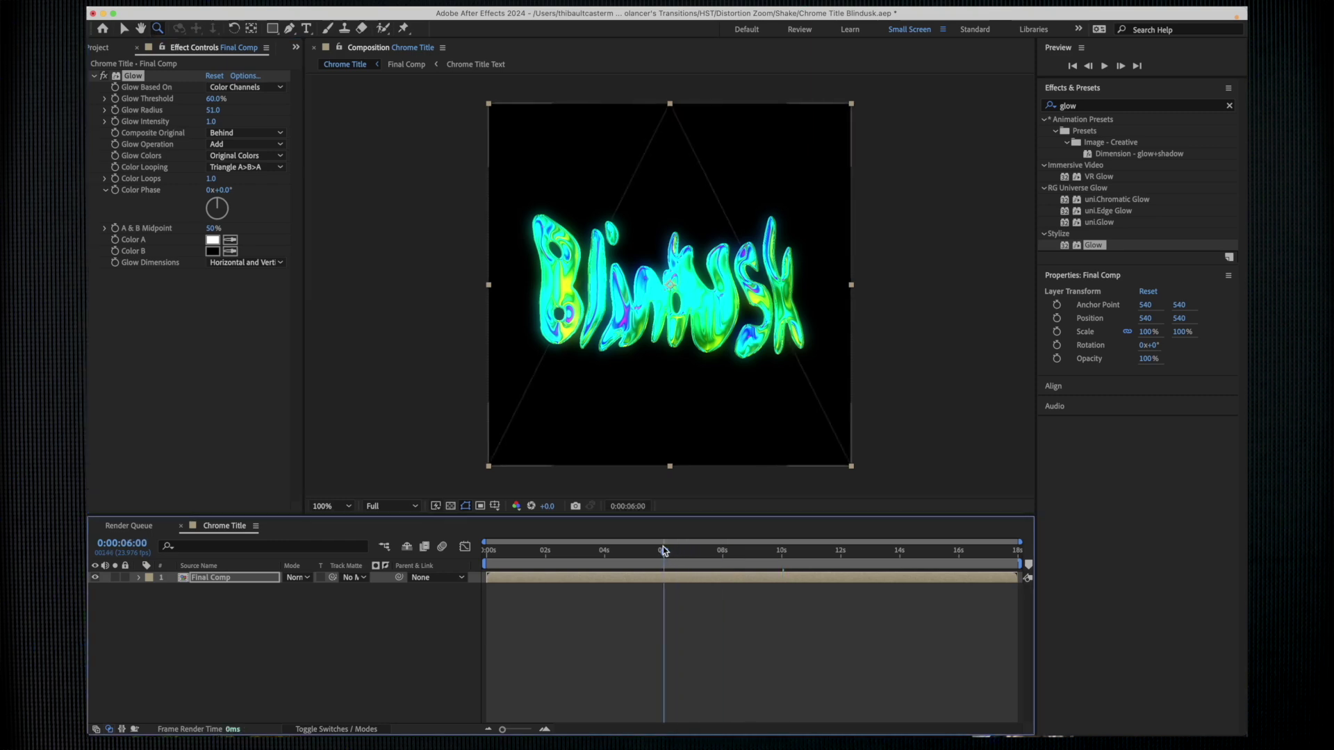
left_click(214, 98)
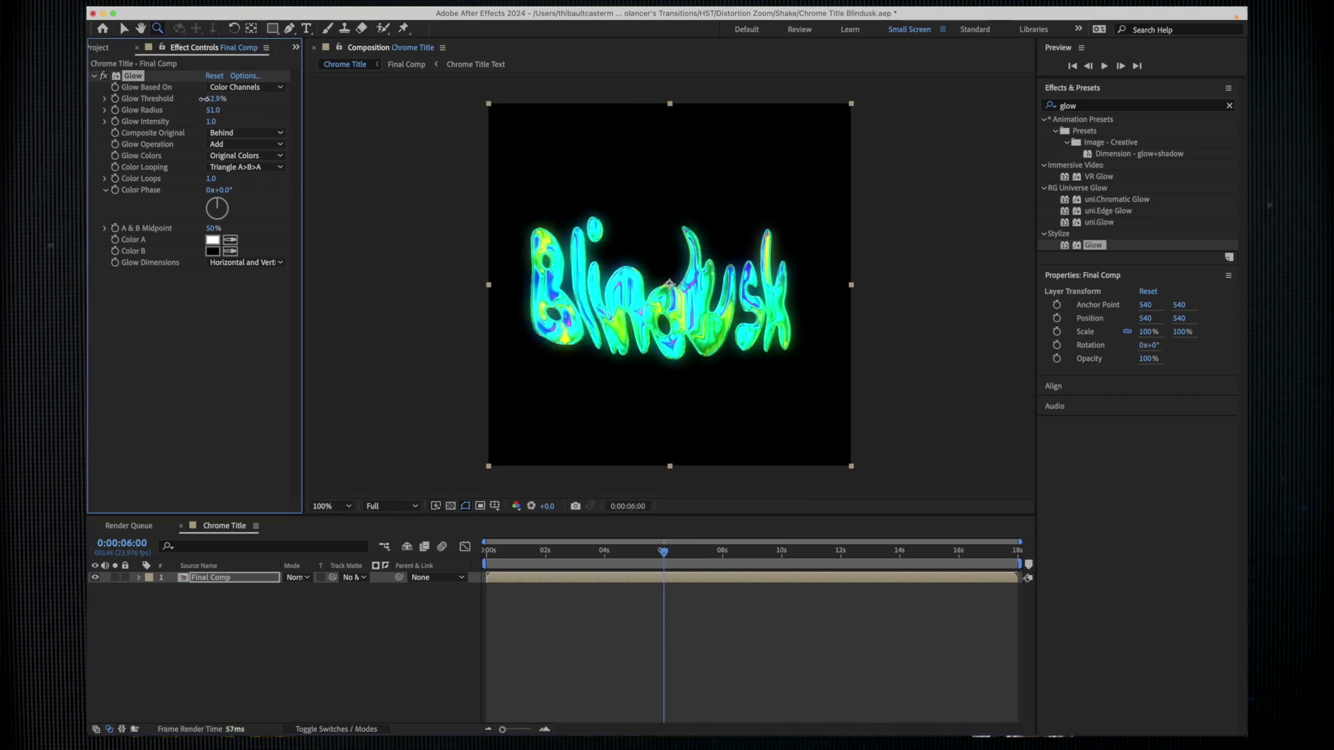
left_click_drag(204, 98, 199, 98)
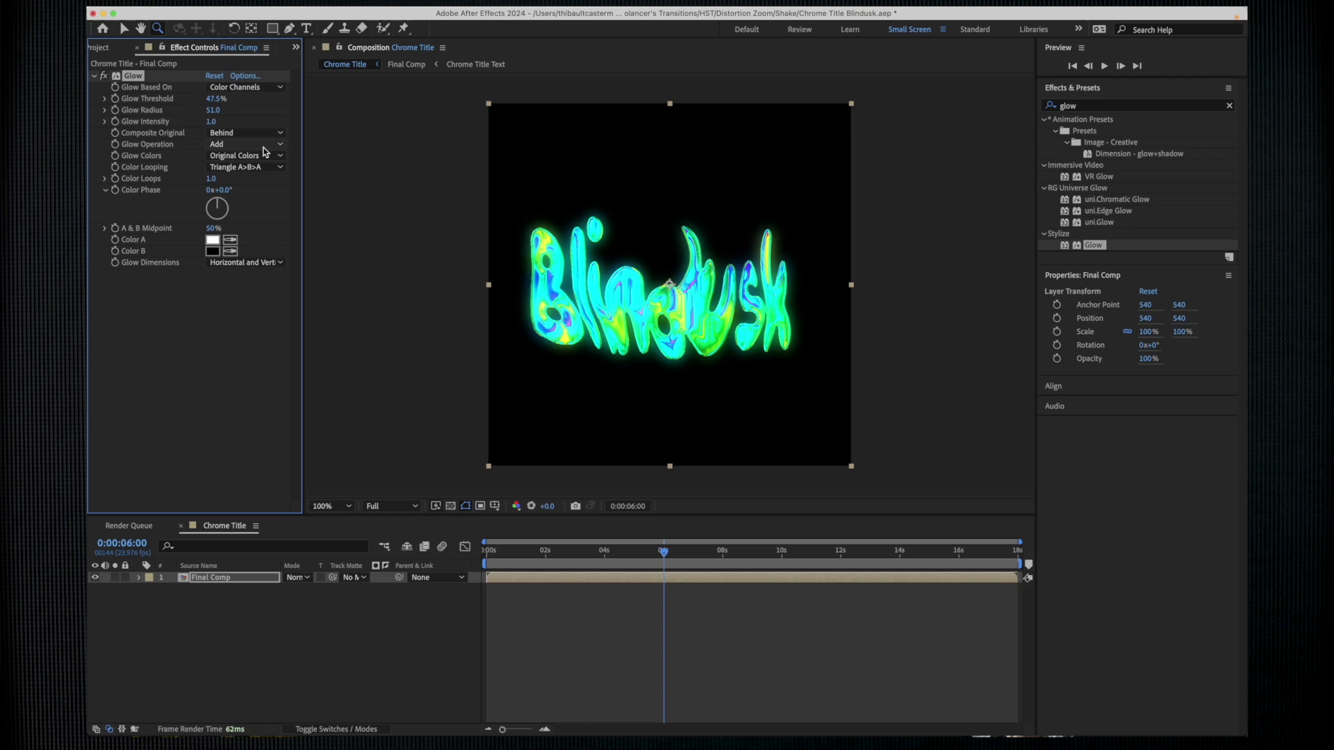
key("space")
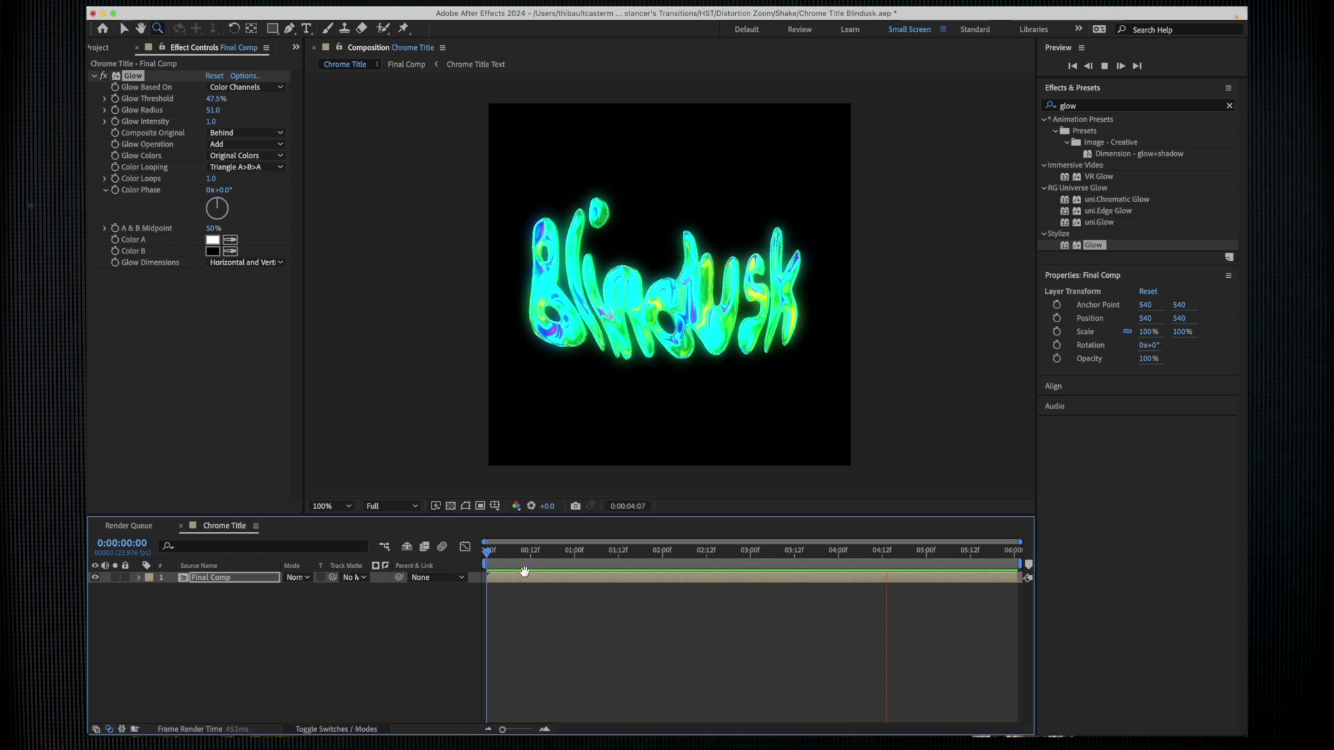
Step: Inside Final Comp, try the Ramp Green, Blue, Grey and Red palettes on FN's Colorama
double_click(229, 579)
left_click(241, 589)
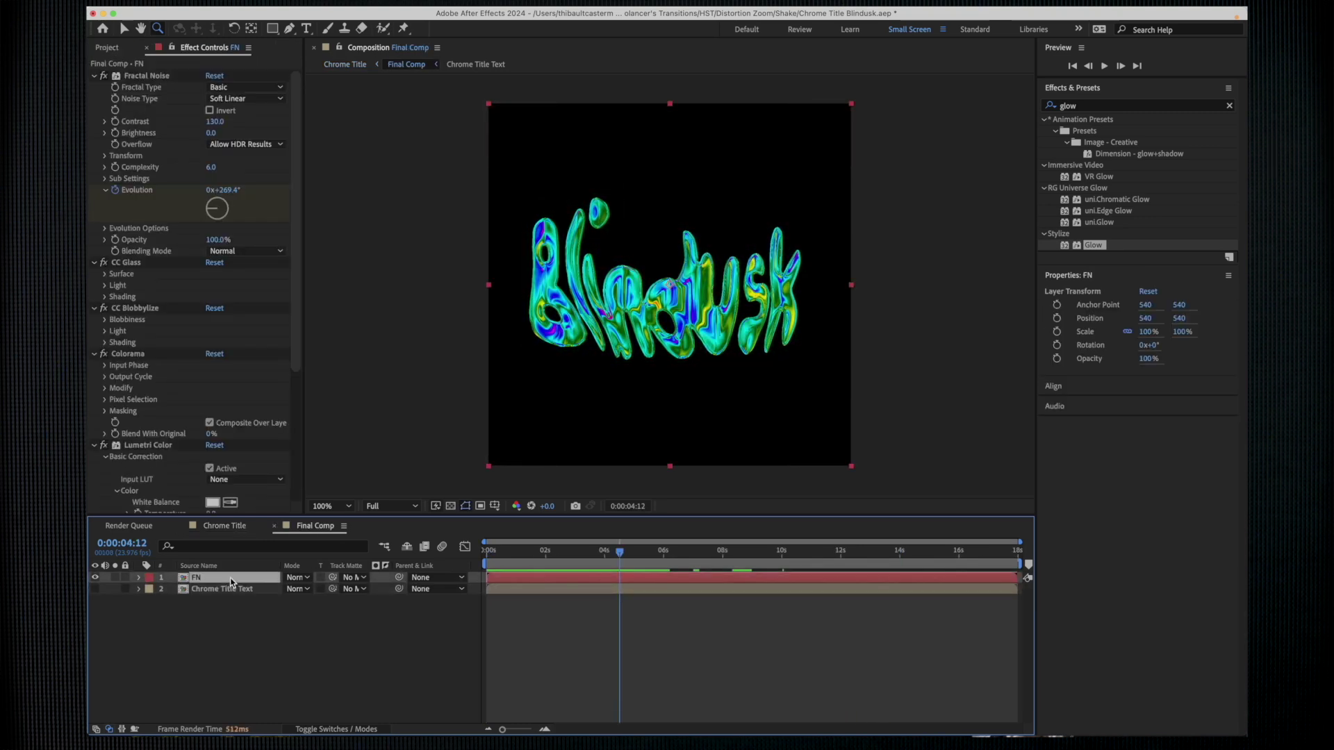
scroll(253, 414, "down", 5)
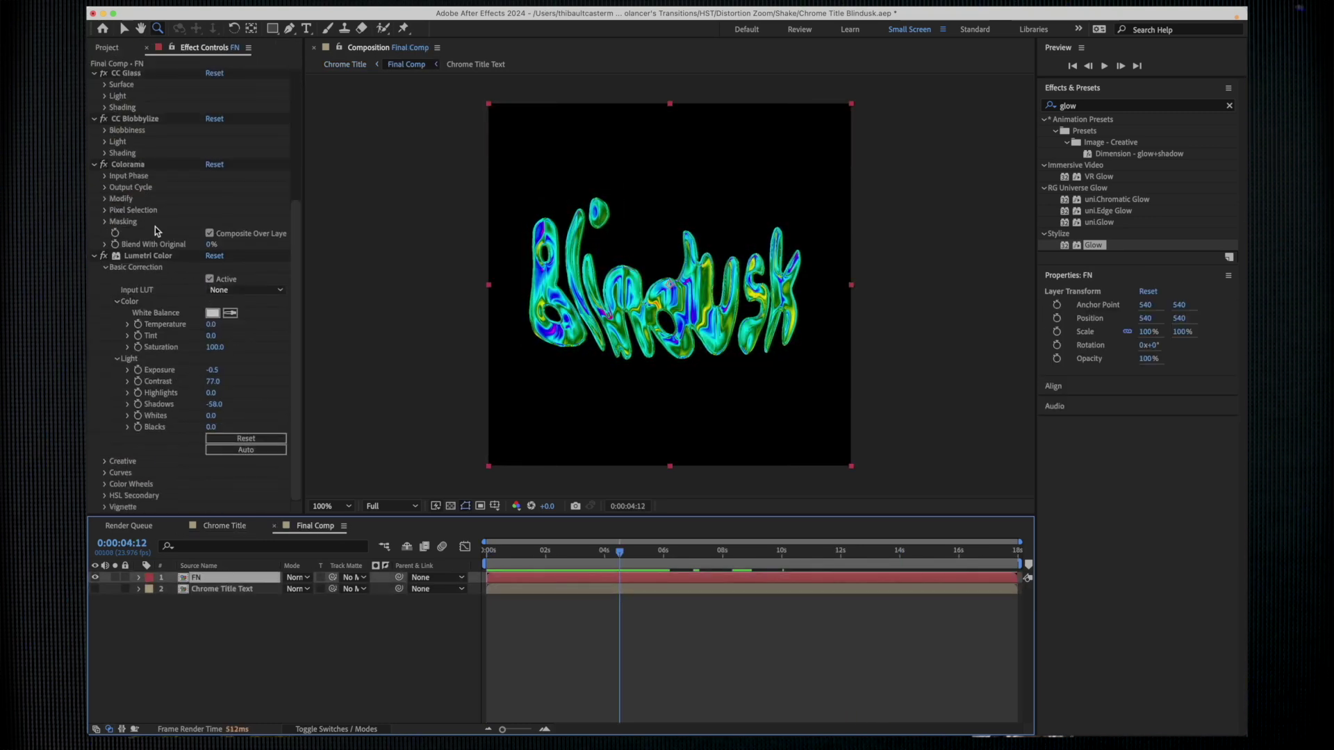
left_click(104, 187)
left_click(245, 198)
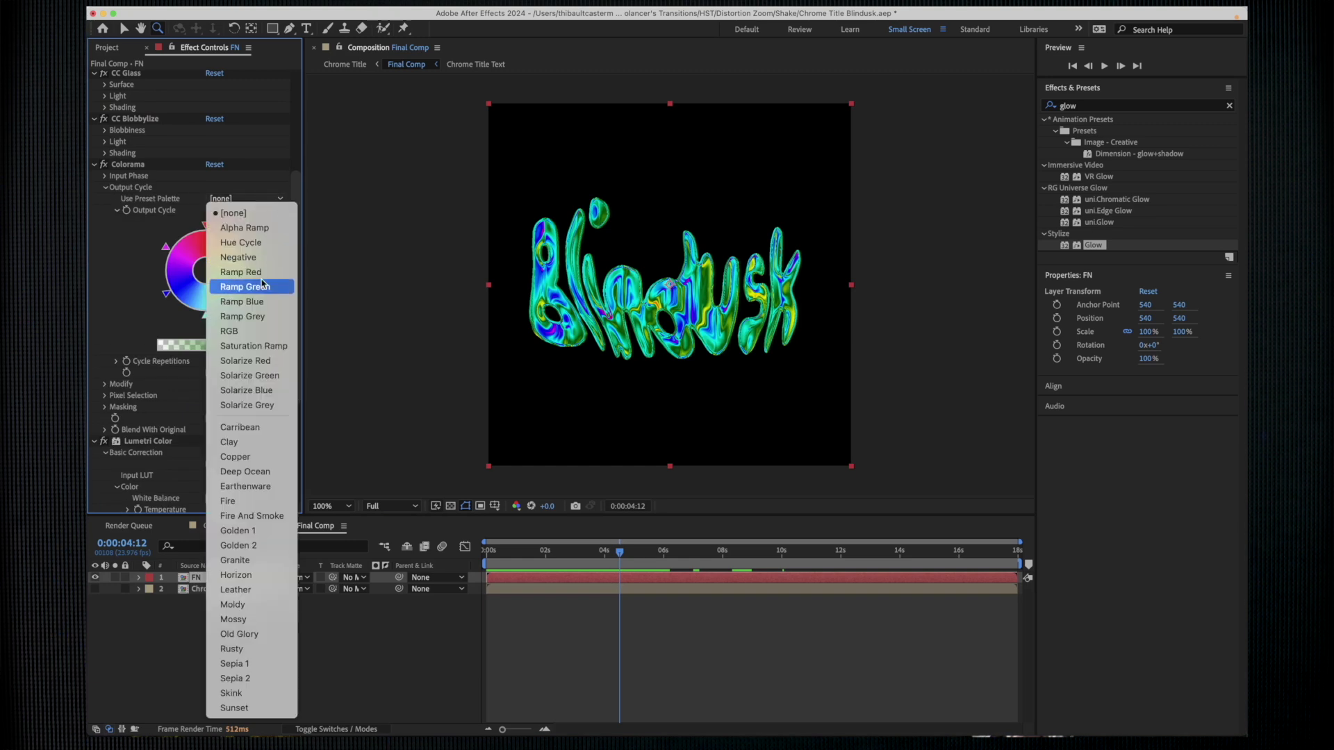
left_click(251, 287)
left_click(245, 198)
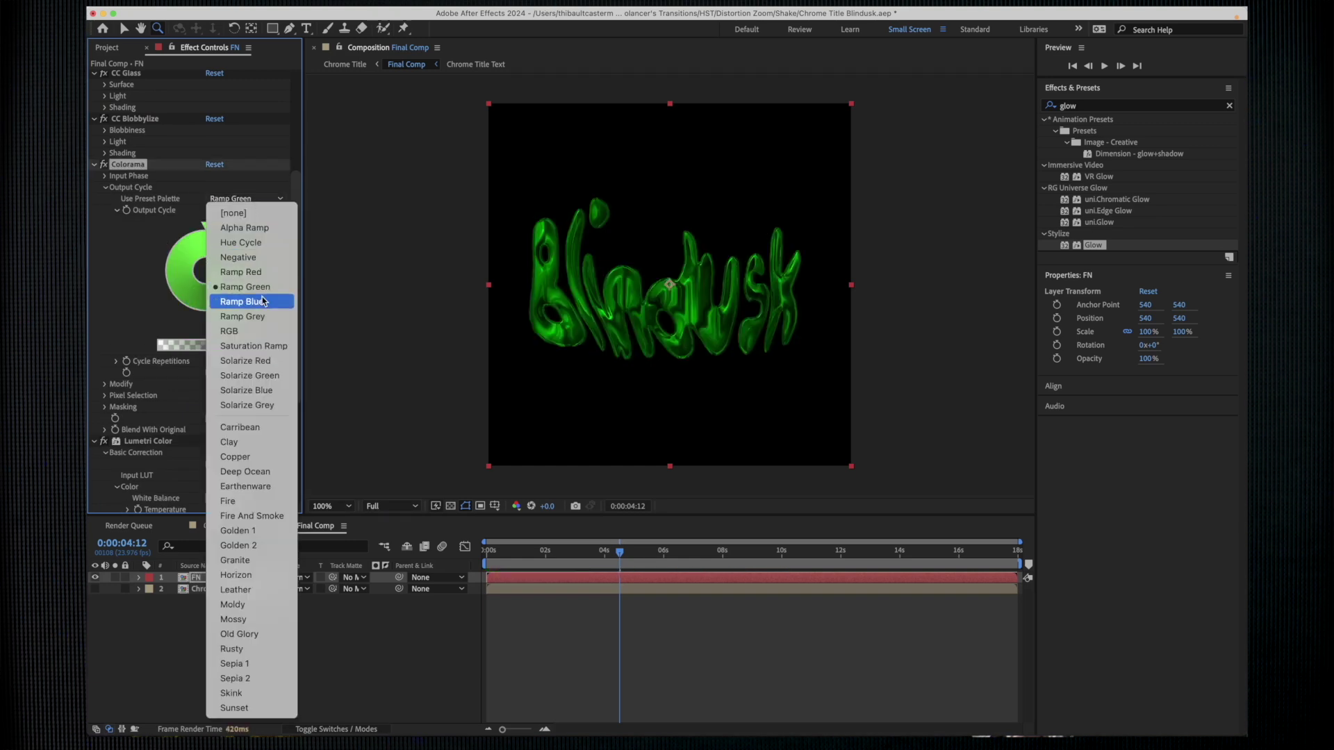
left_click(245, 198)
left_click(245, 198)
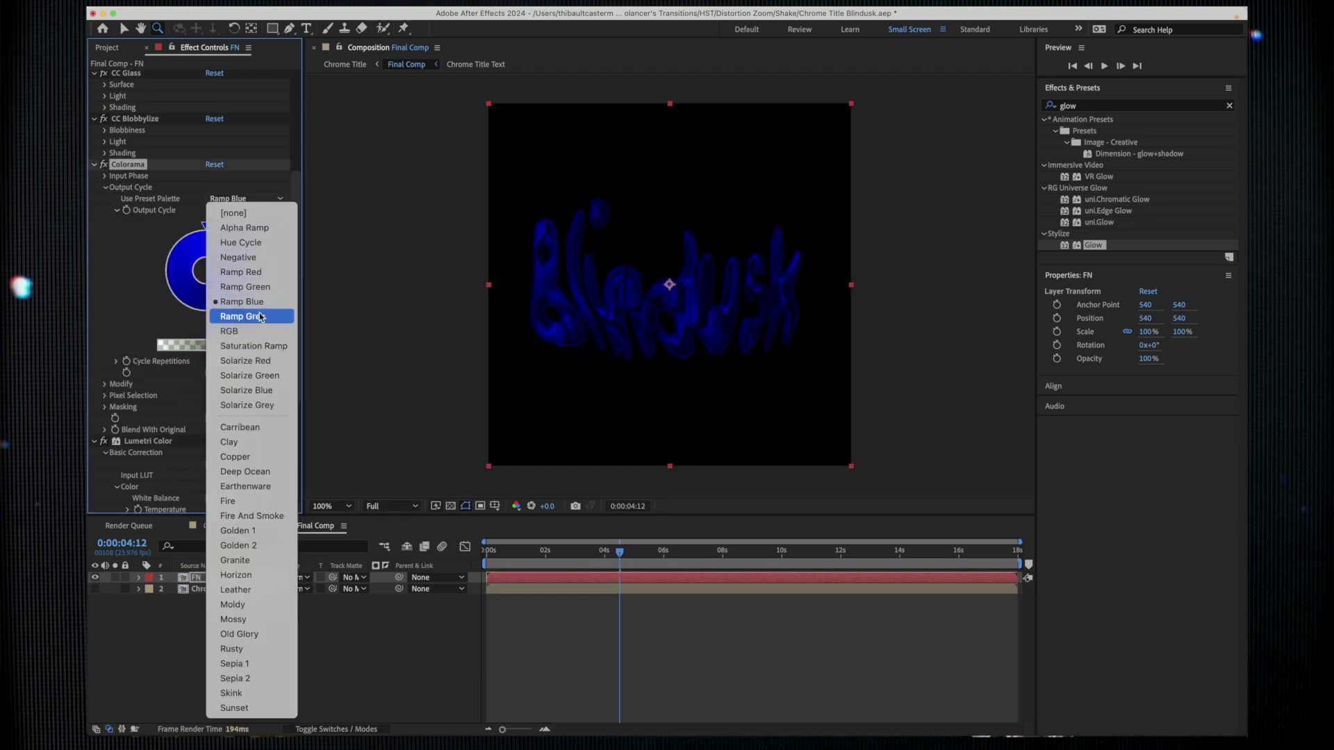
left_click(251, 313)
left_click(245, 199)
left_click(250, 273)
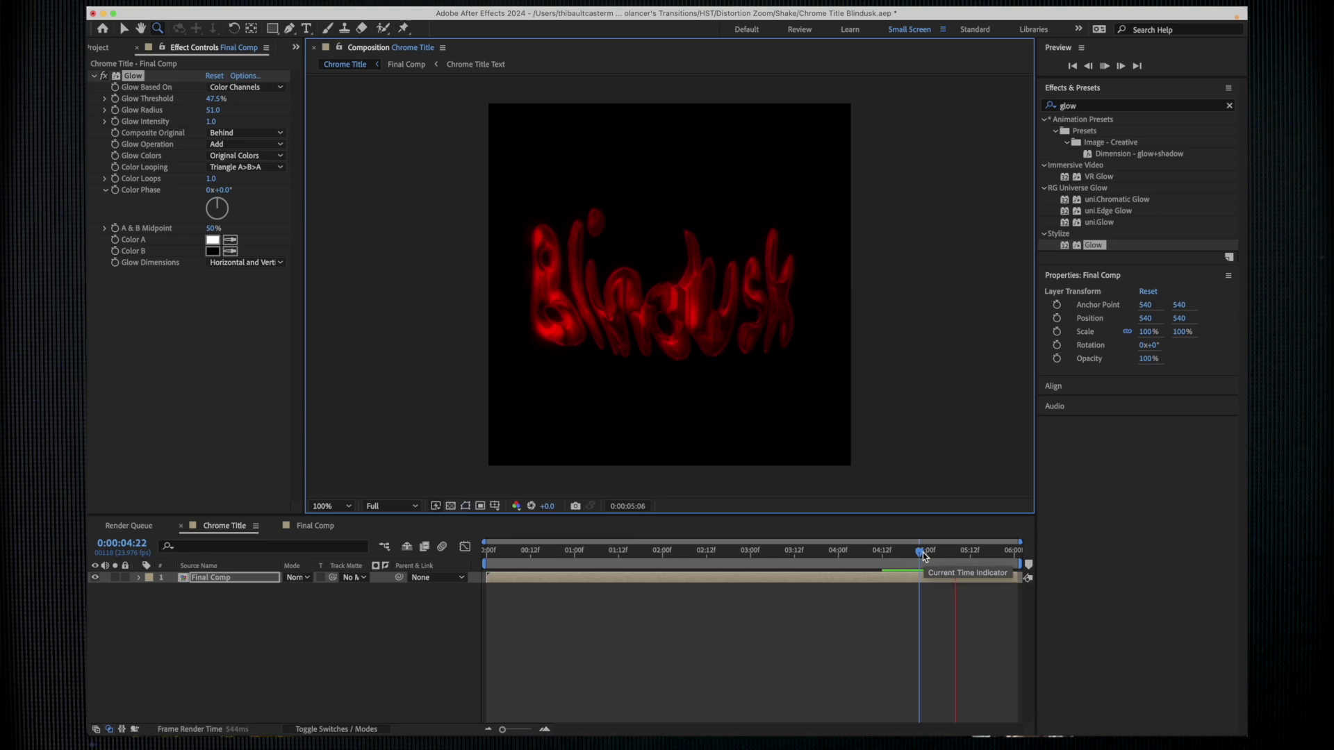
Step: Try Deep Ocean, settle on the gold Earthenware palette, and return to the Chrome Title comp
left_click(315, 526)
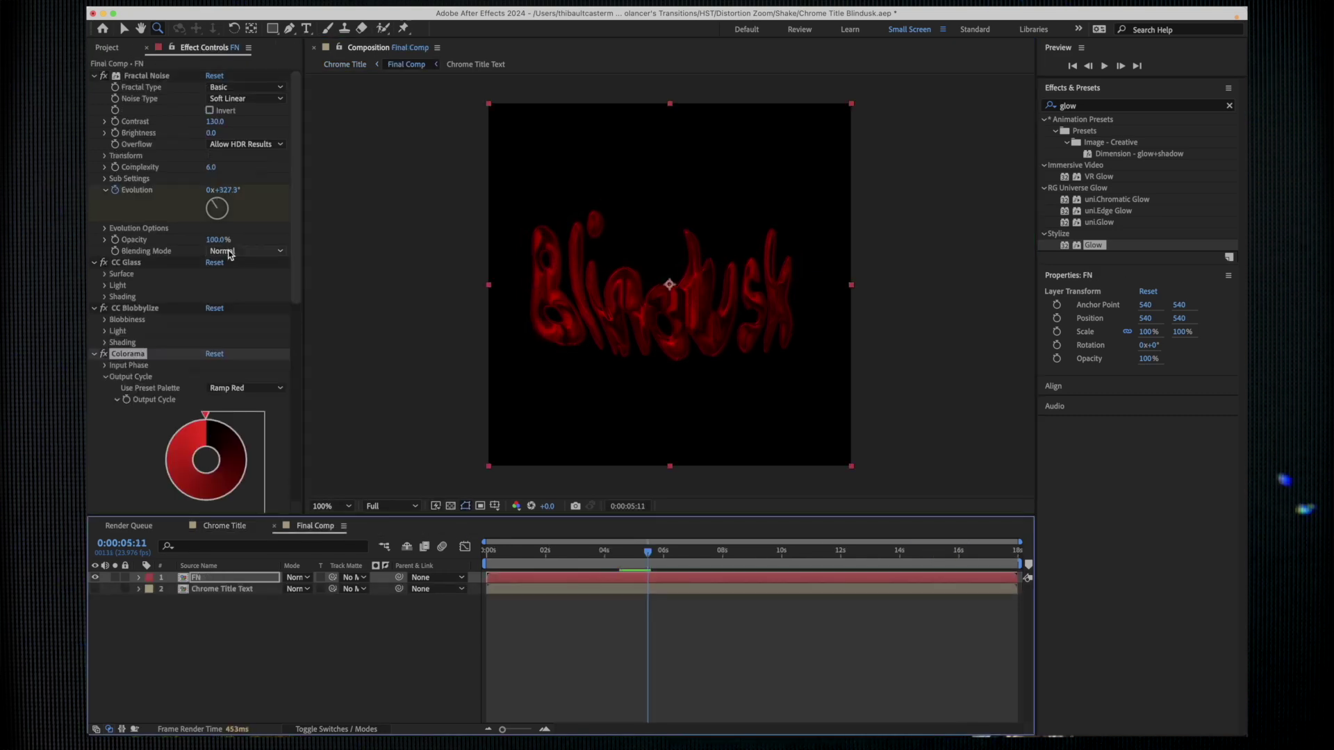
left_click(245, 389)
left_click(251, 510)
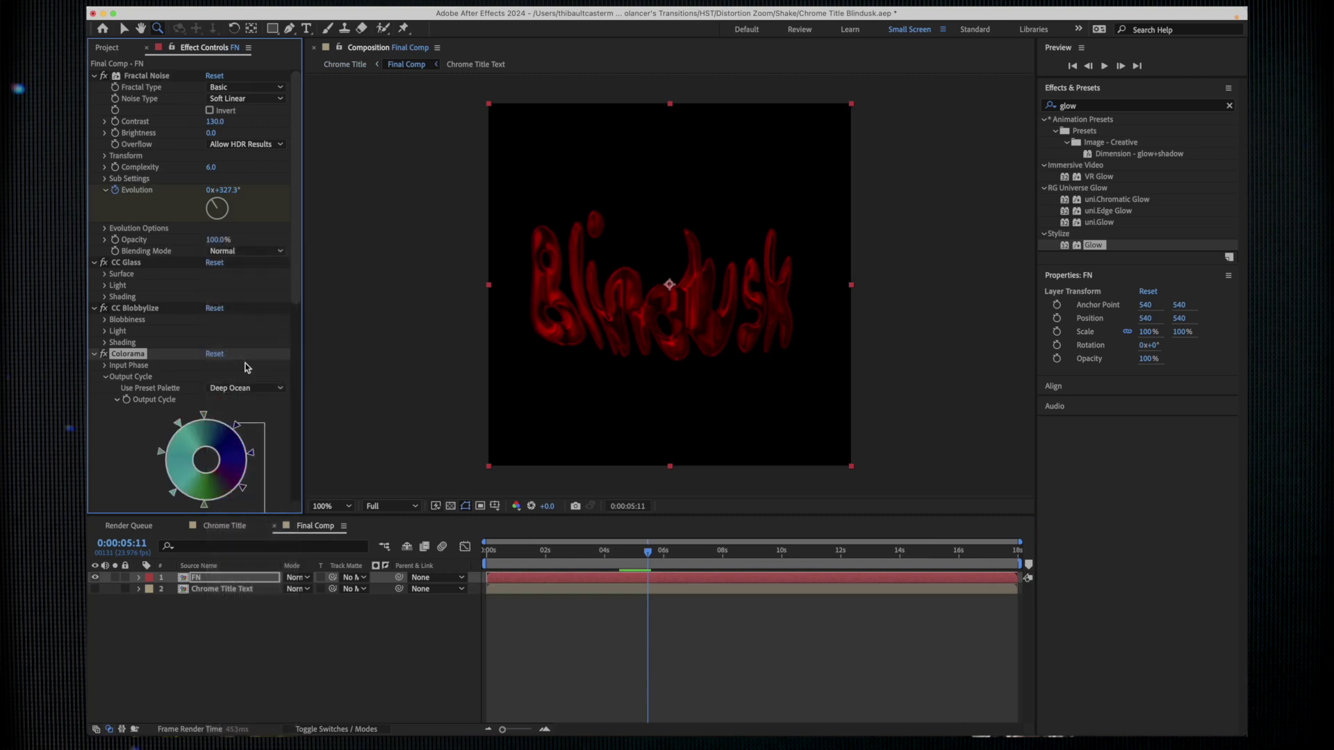
left_click(247, 389)
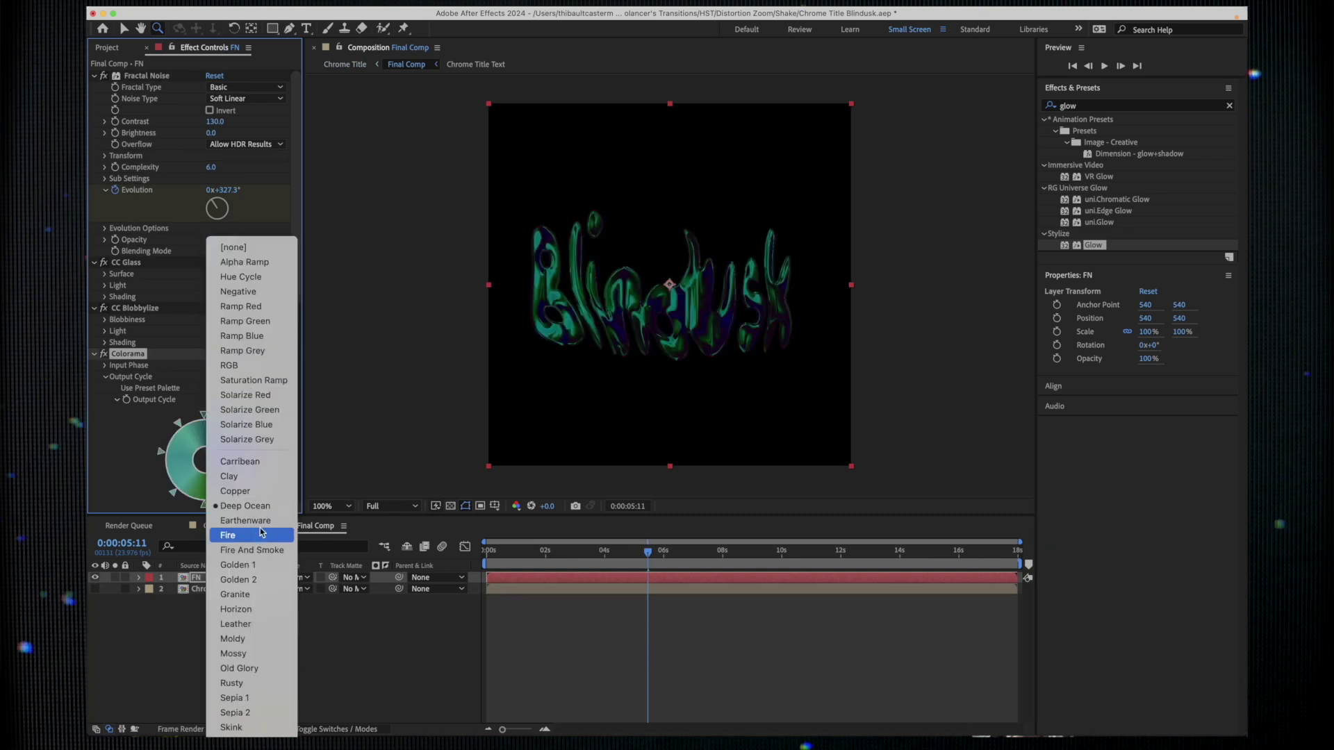
key("Escape")
left_click(246, 389)
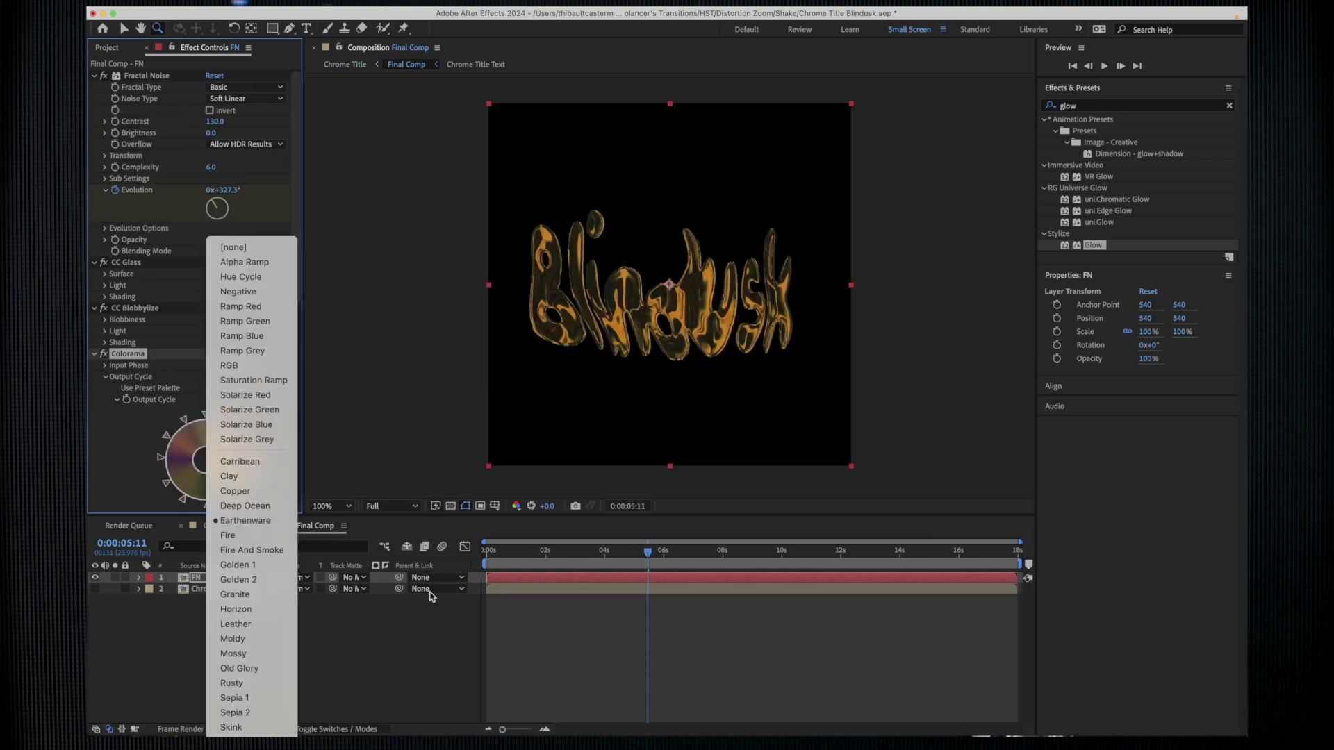
left_click(550, 644)
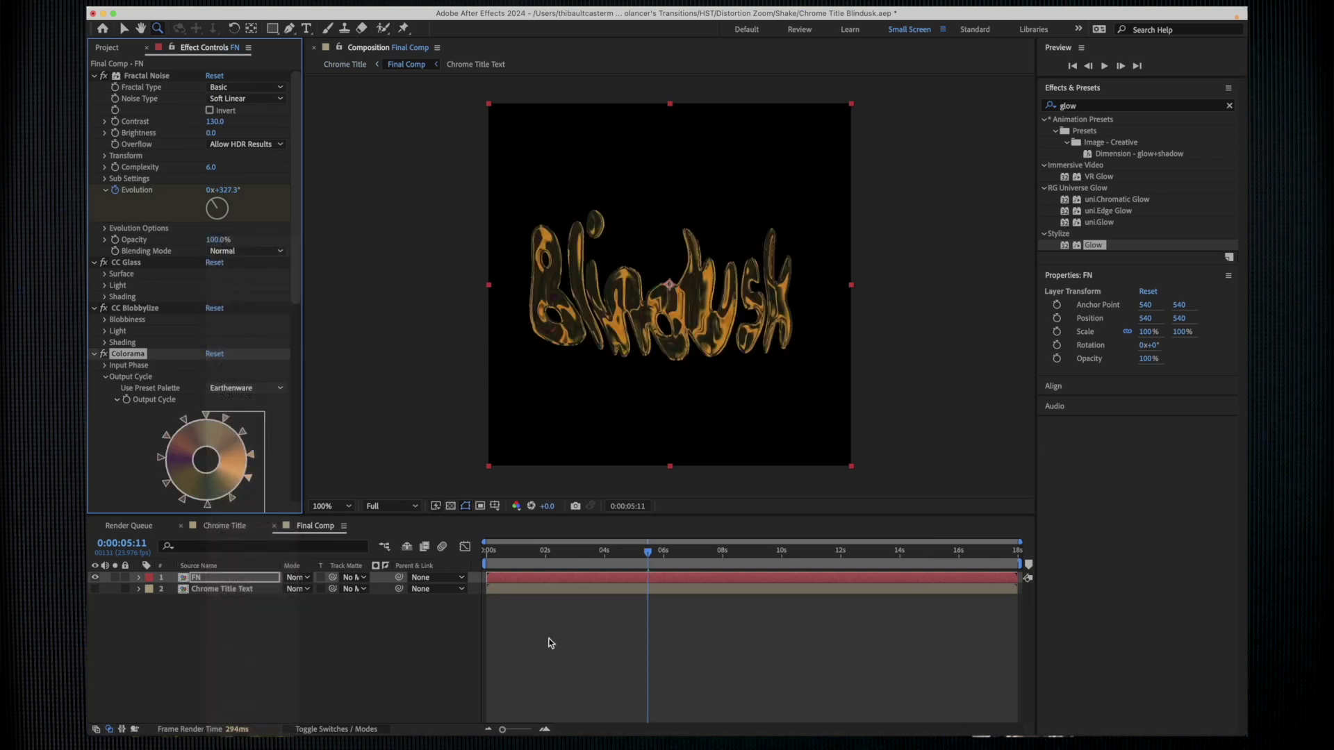
left_click(214, 527)
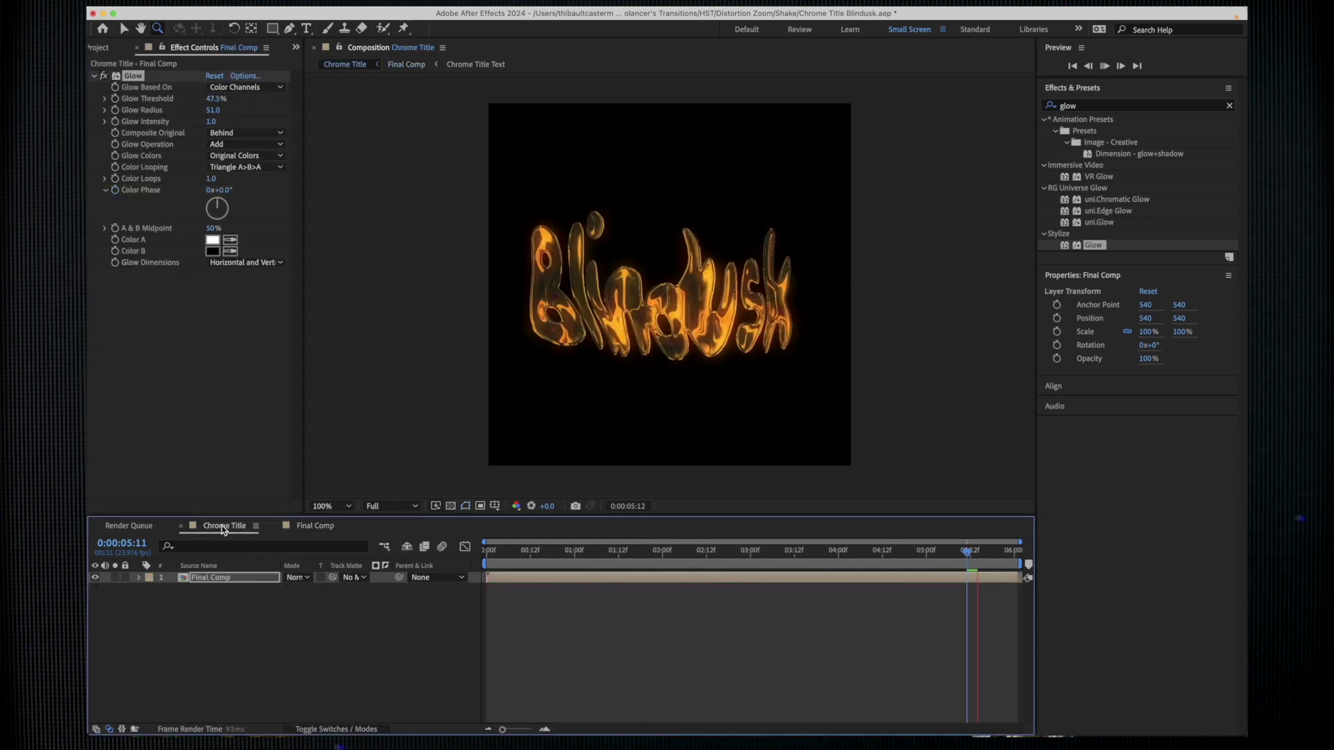